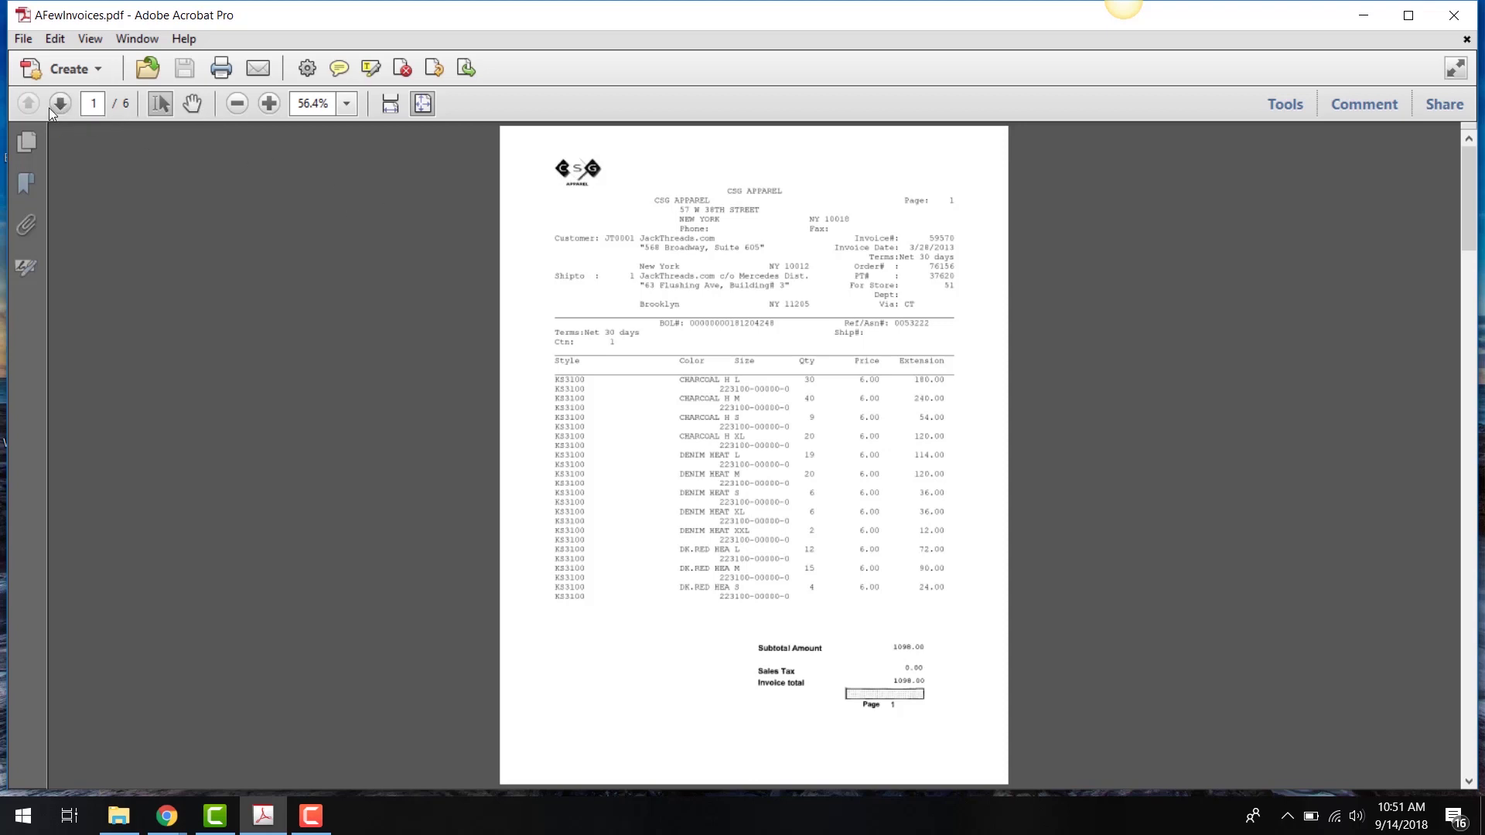
Page through AFewInvoices.pdf to page 6 of 6, the Hertz Equipment Rental equipment-sale bill.
click(64, 110)
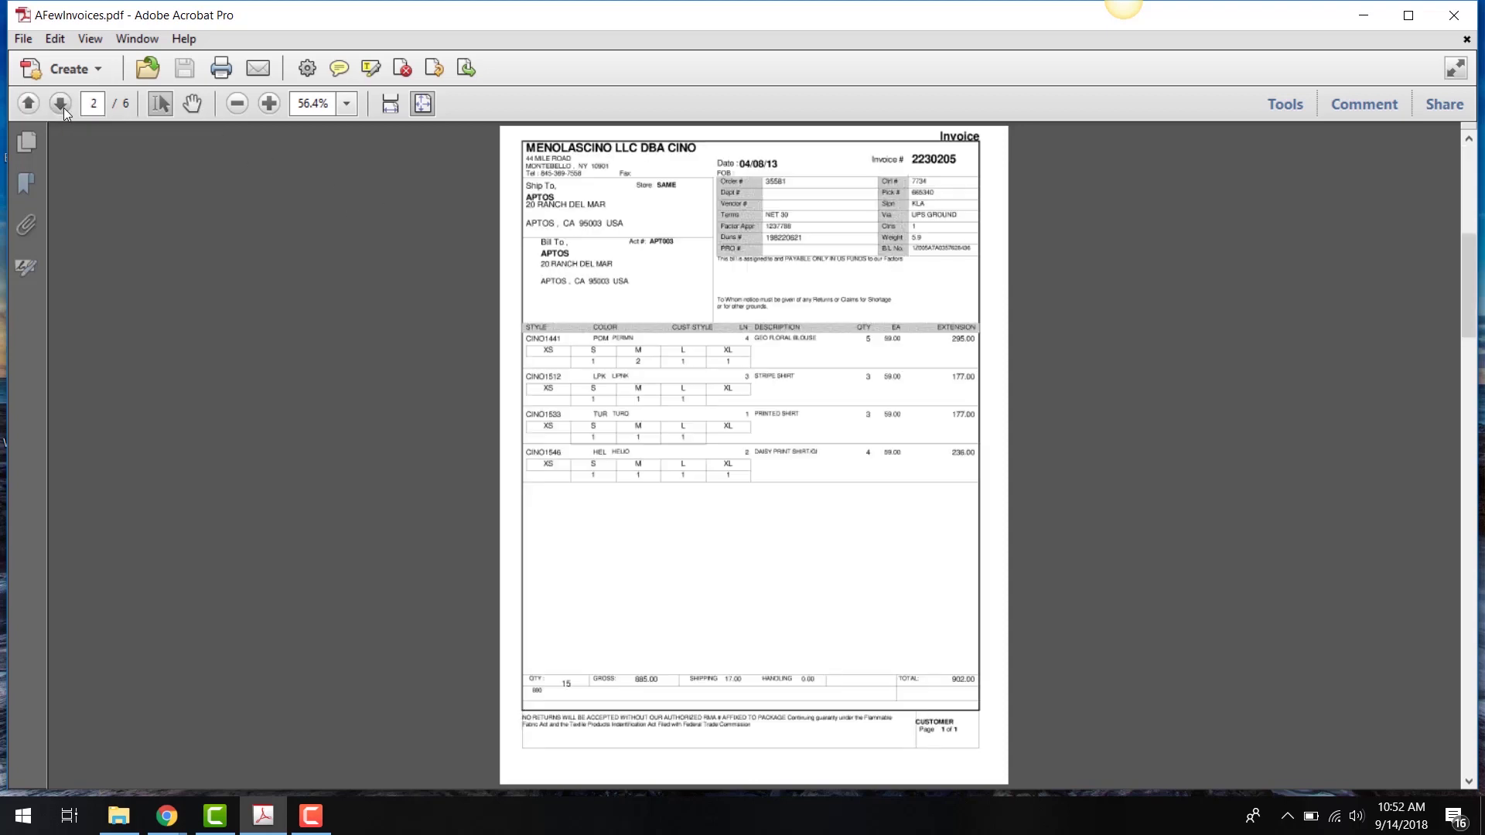
click(61, 105)
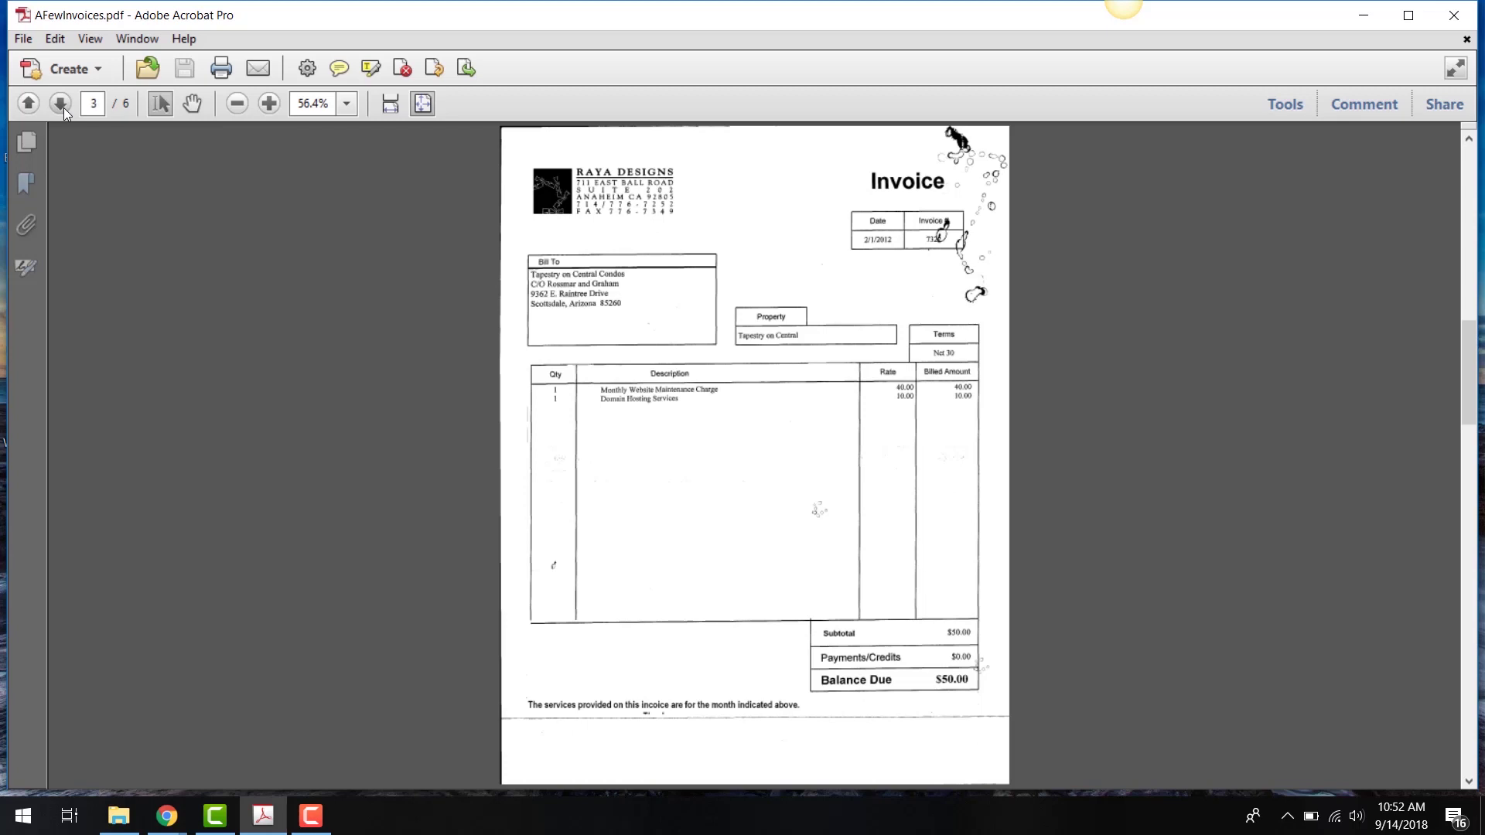
click(64, 111)
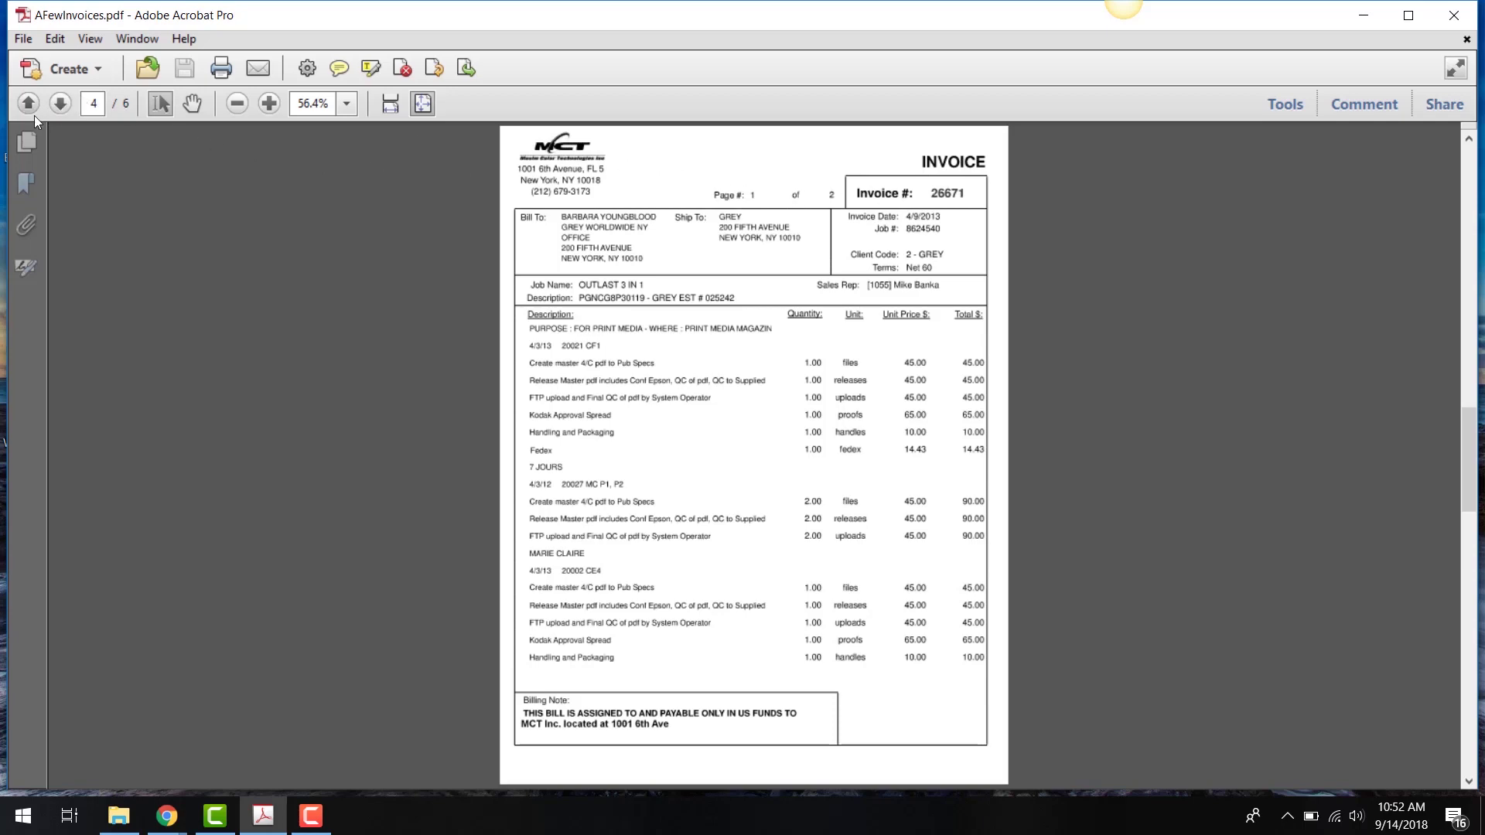
click(54, 104)
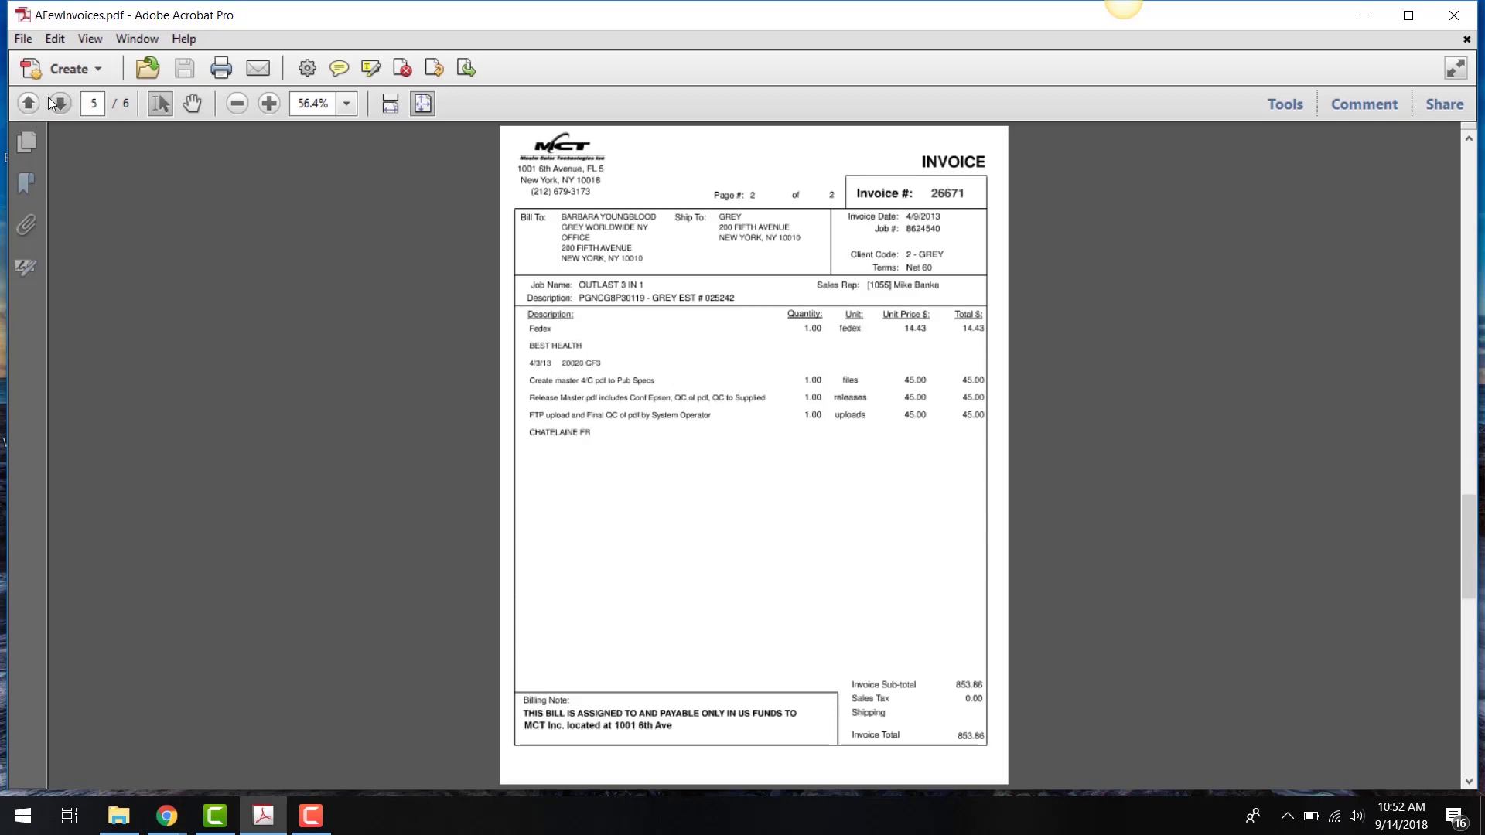
click(54, 103)
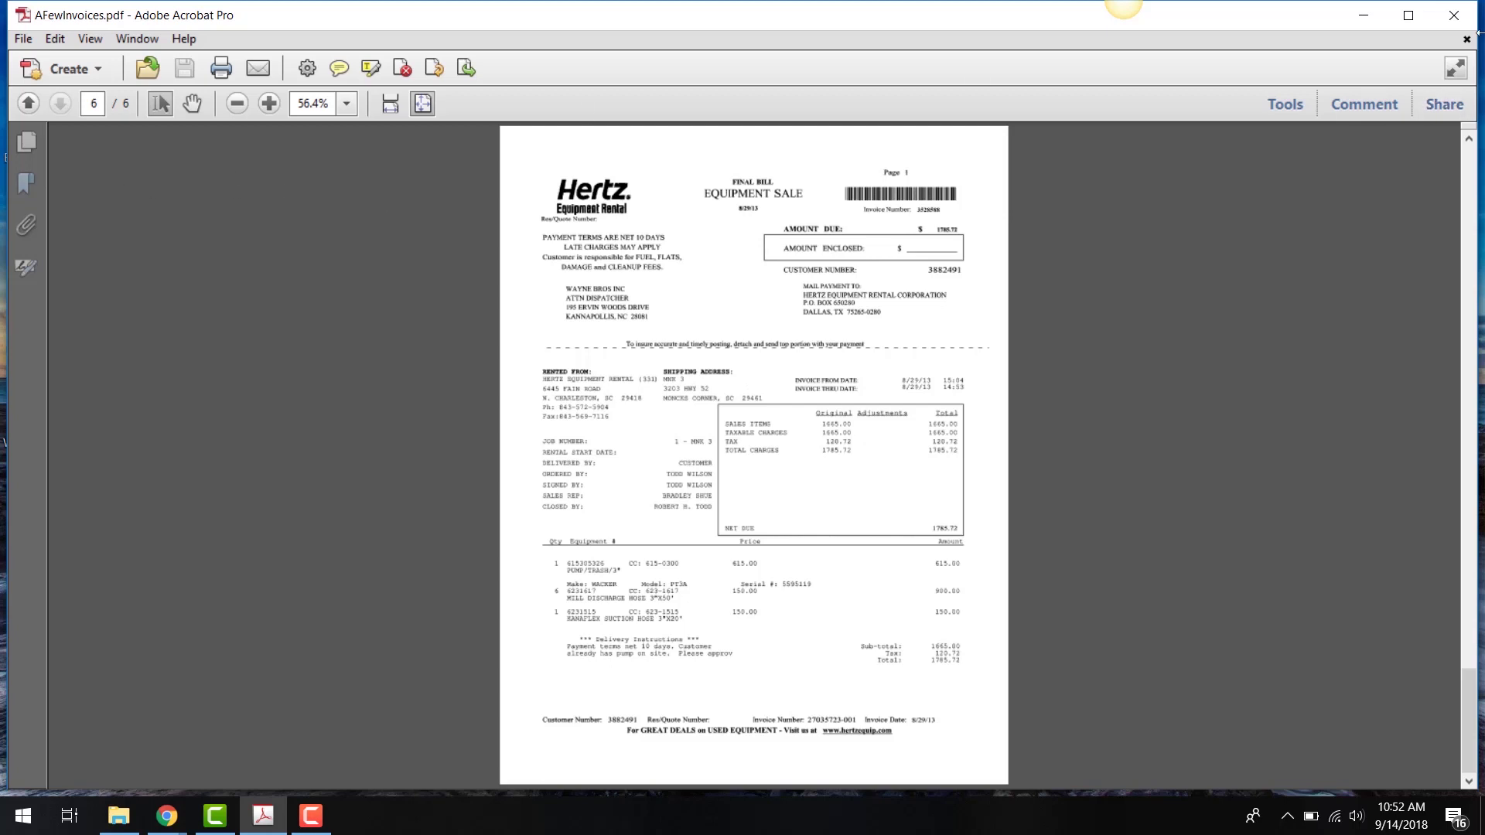
click(1454, 20)
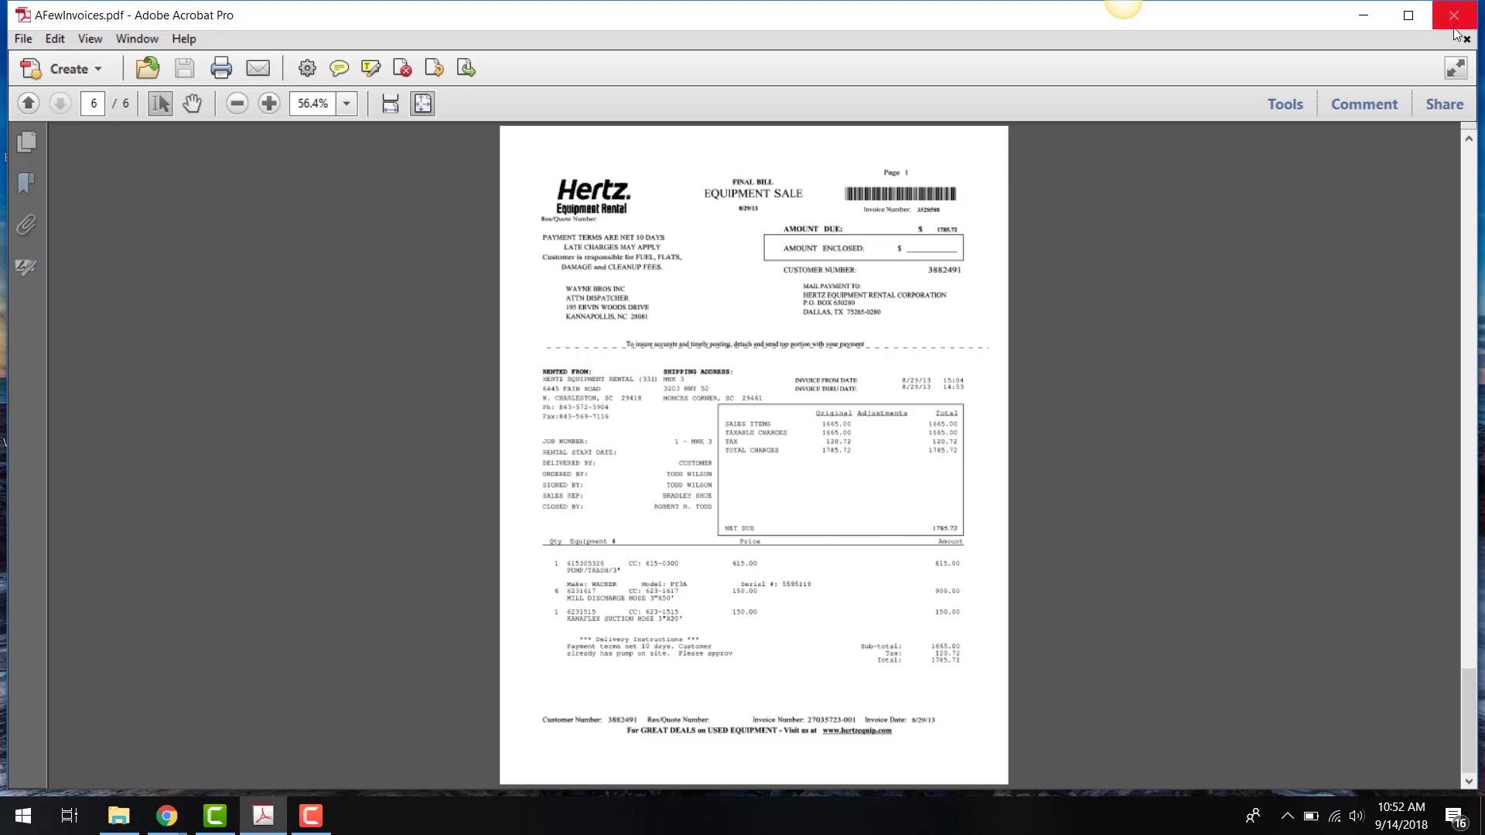
Close Acrobat and attach AFewInvoices.pdf from the Desktop to the new Gmail message.
click(1455, 17)
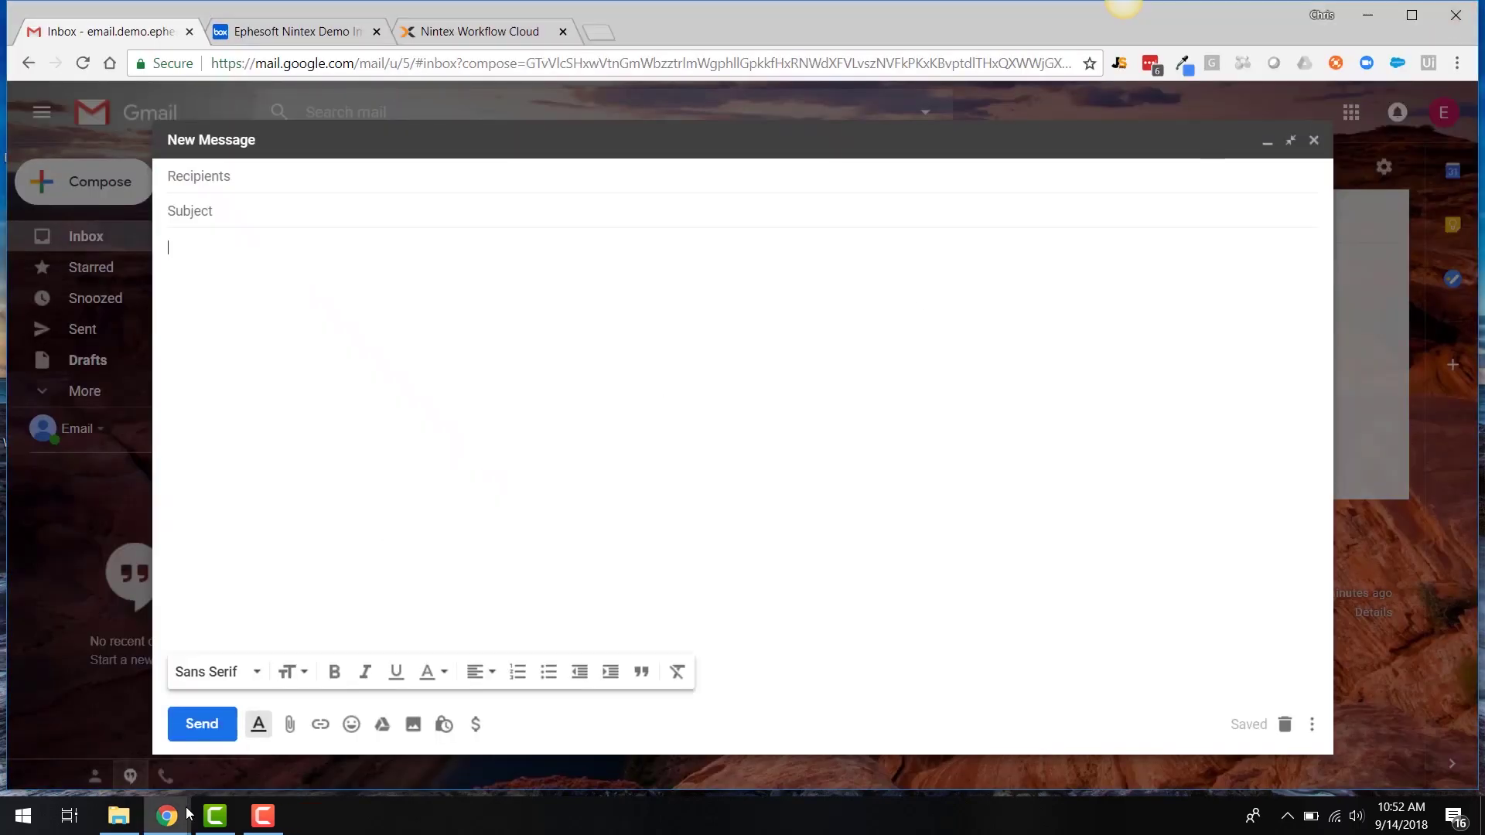
click(290, 725)
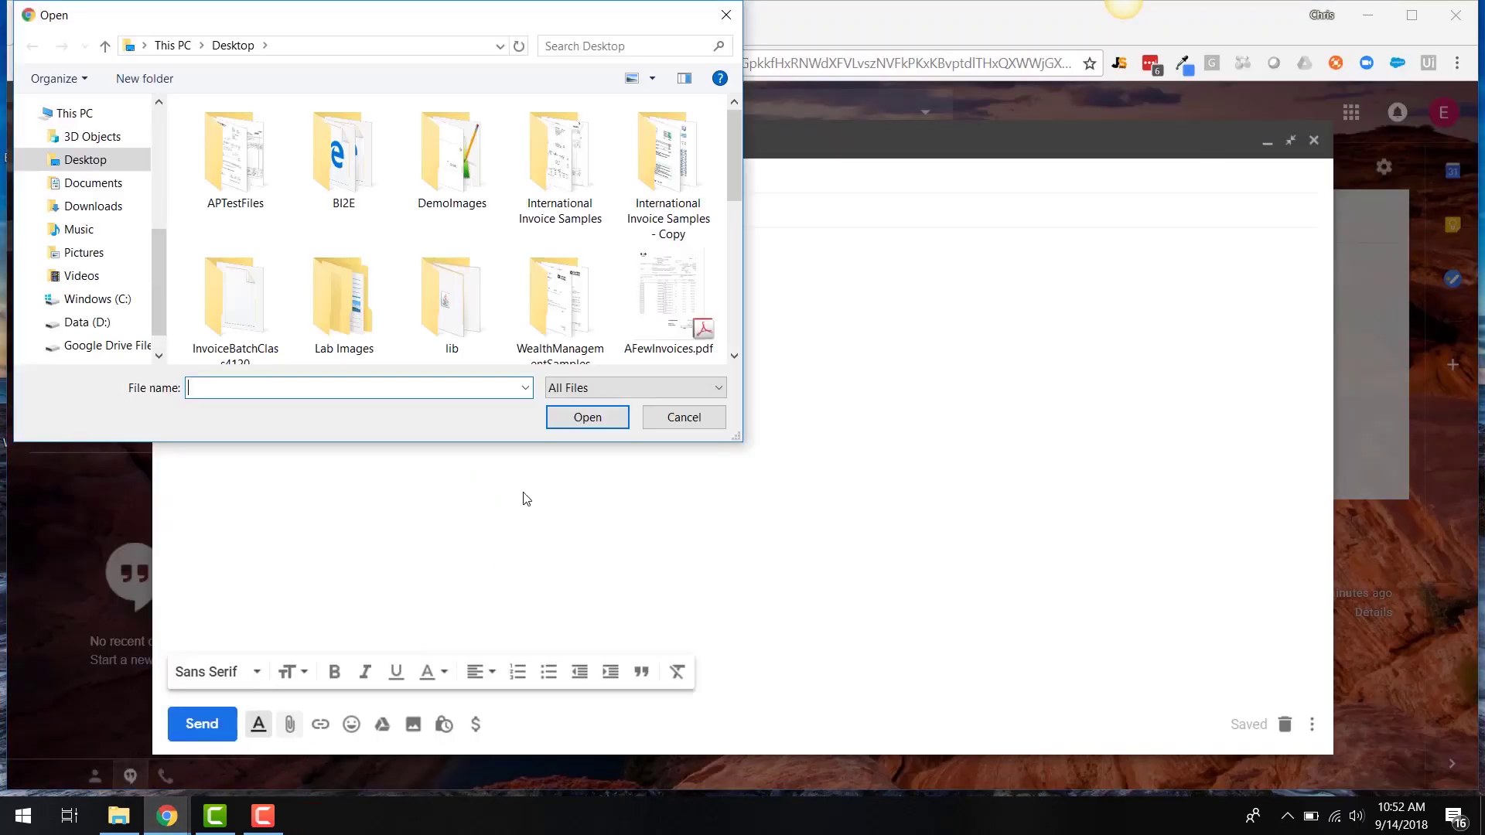
click(74, 165)
click(654, 338)
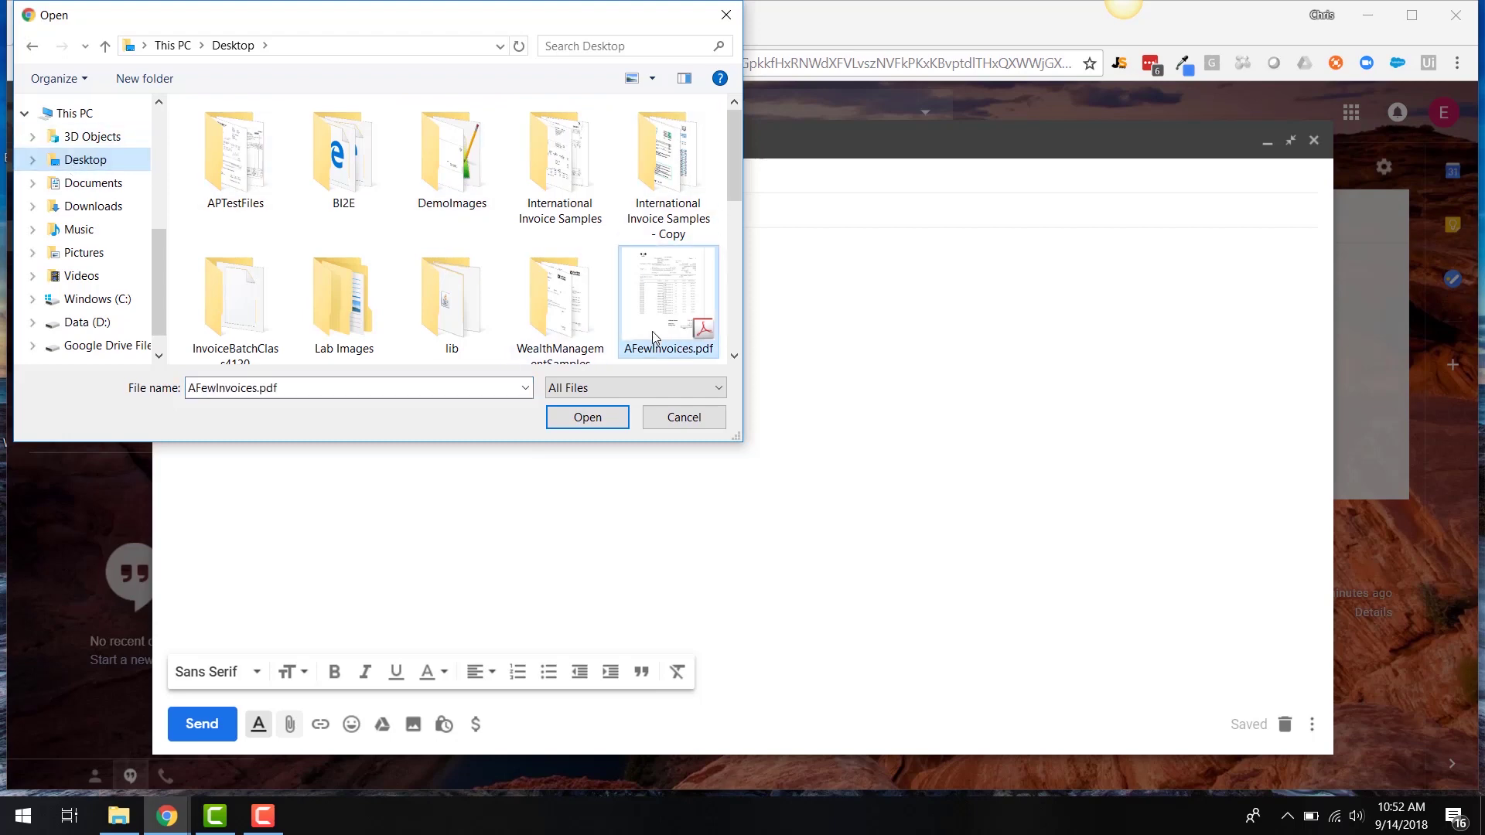
click(587, 417)
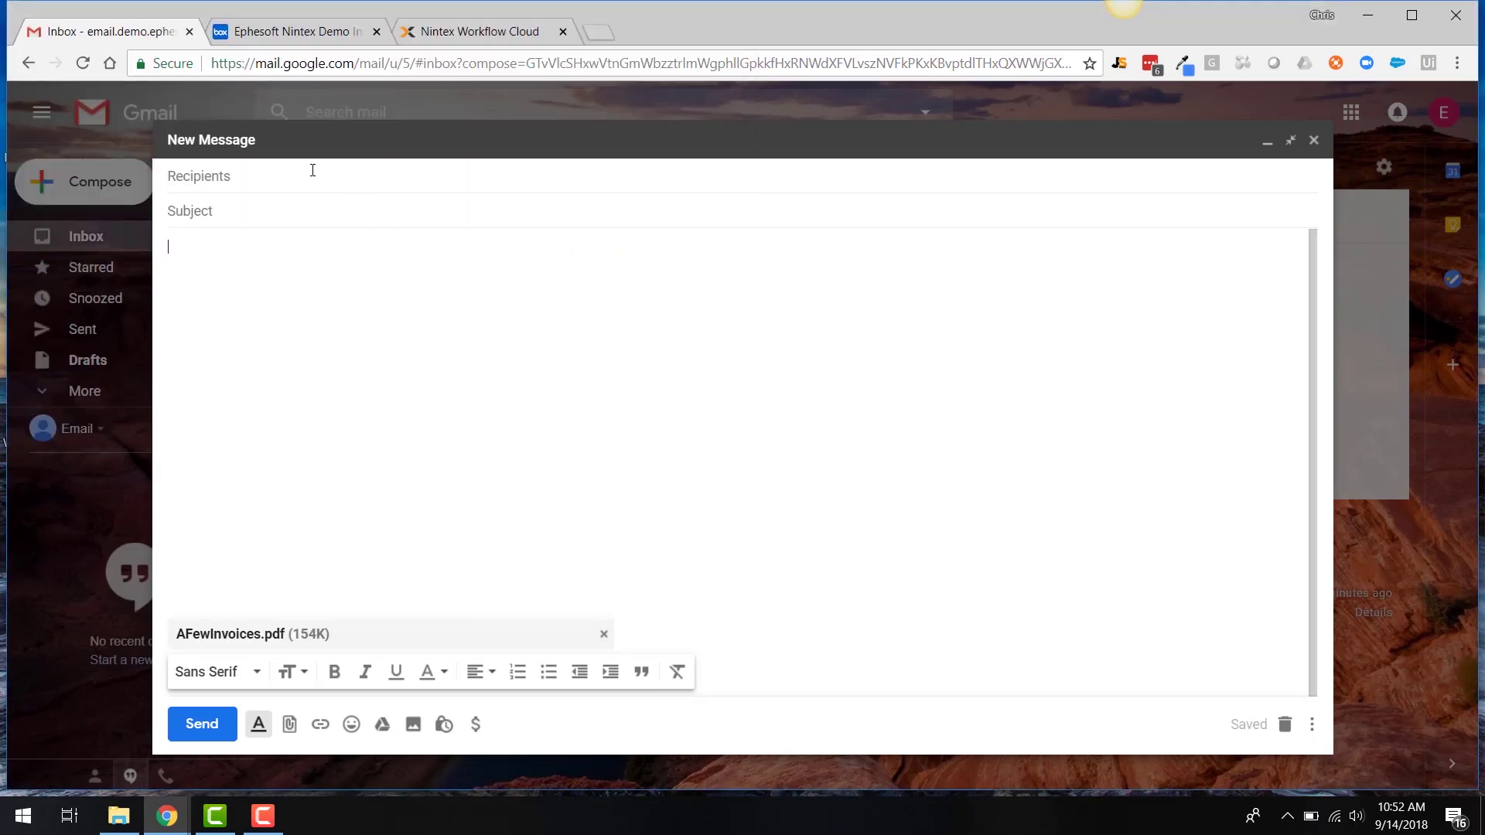
Address the message to the demo recipient with subject 'Invoices' and body 'Please Process and Pay my Invoices'.
text(d)
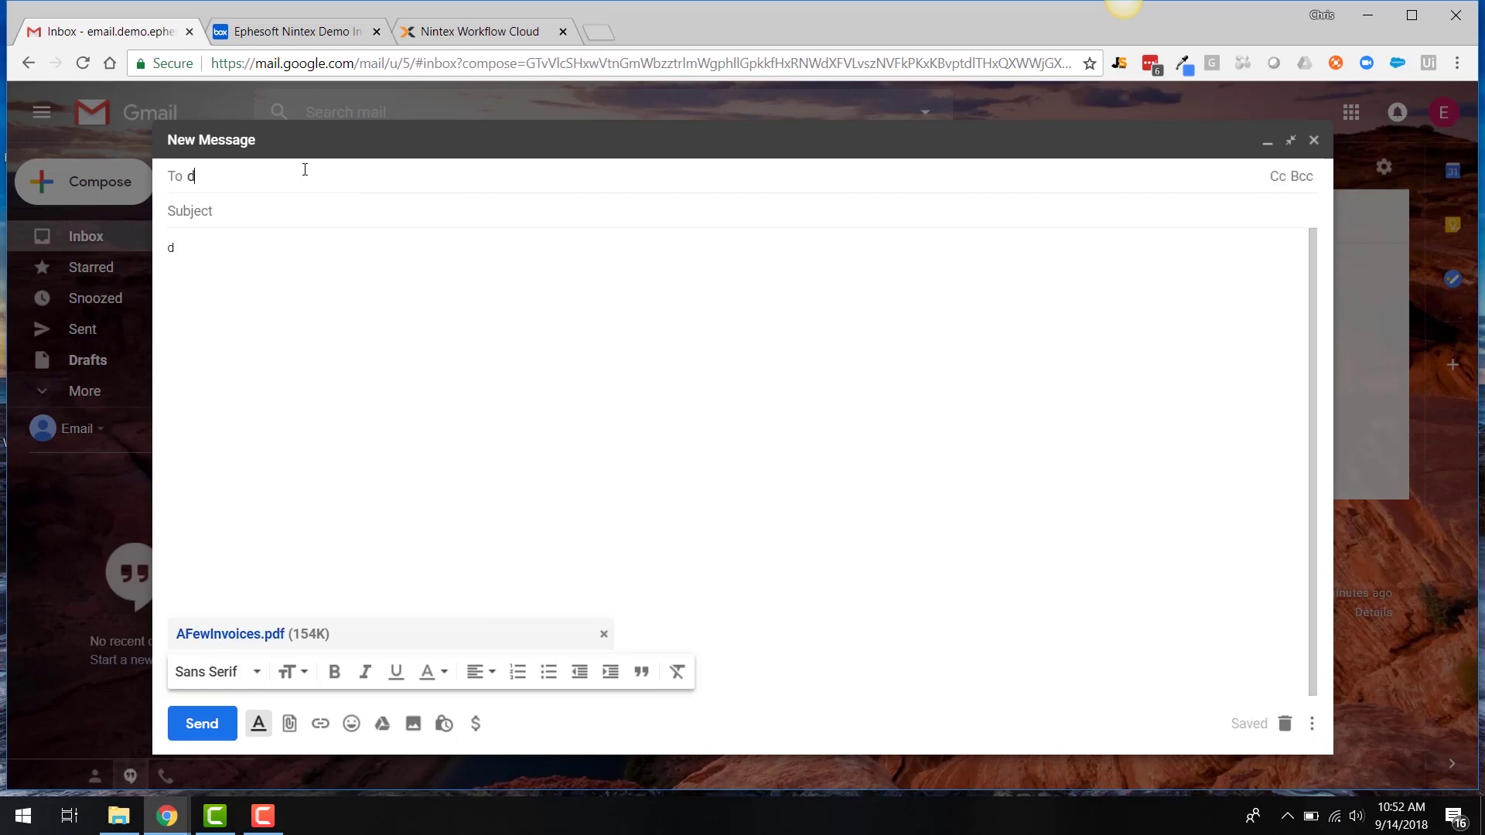
click(305, 170)
text(d)
key(Return)
key(Tab)
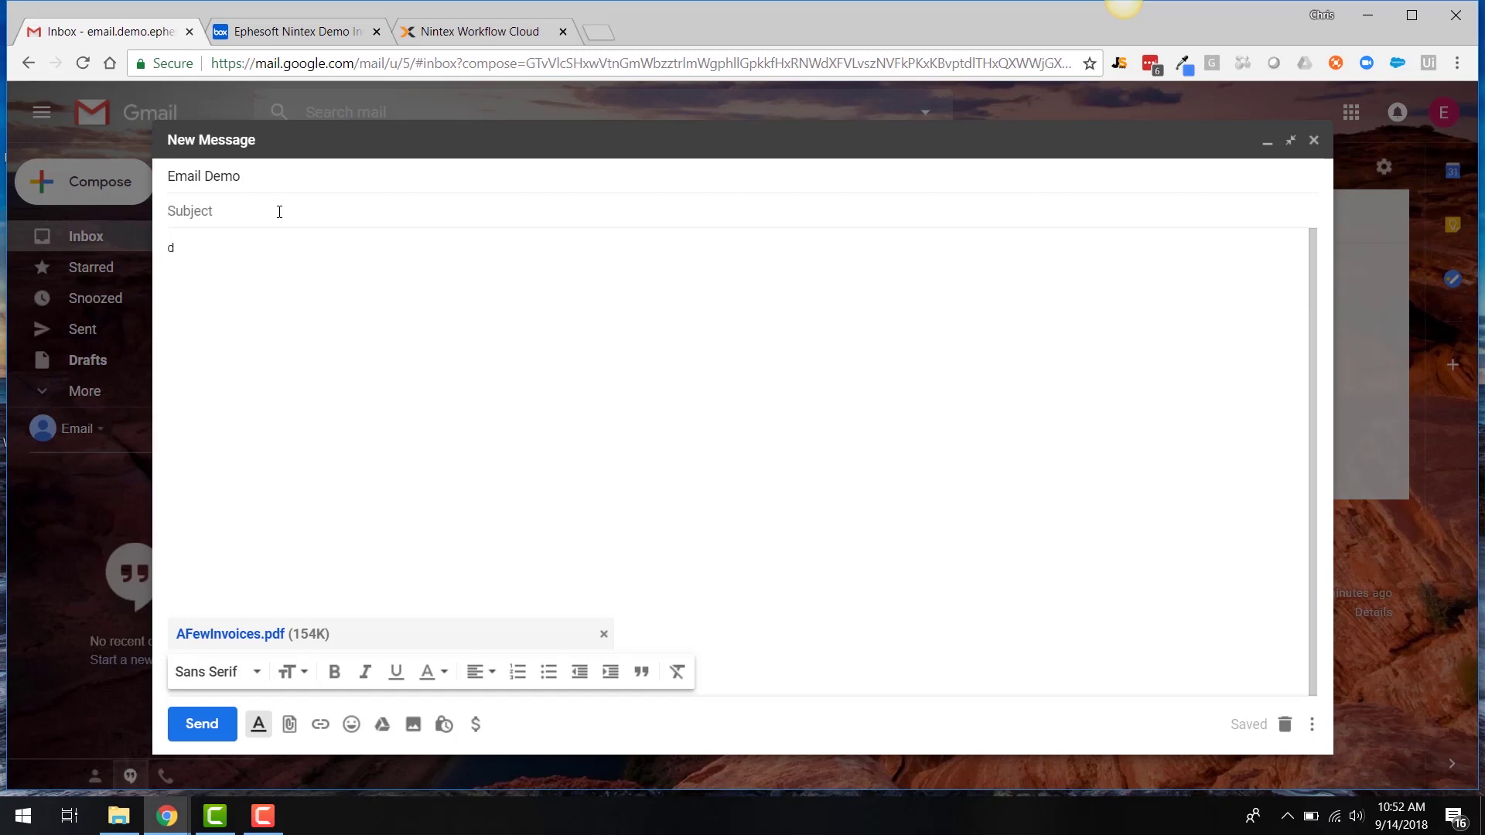
text(Invoices)
key(Tab)
key(BackSpace)
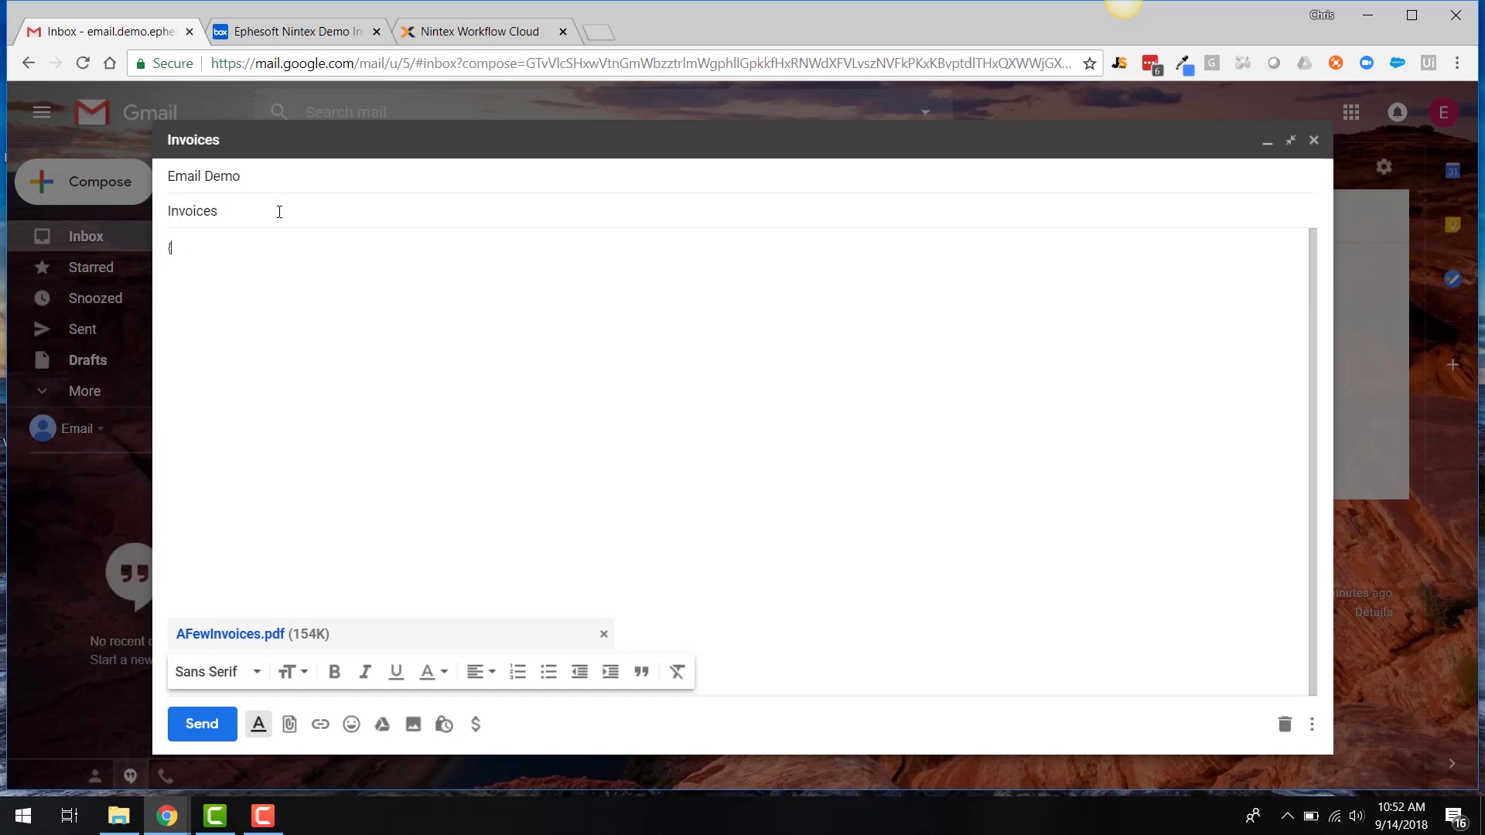
text(Please Process and Pay my Invoices)
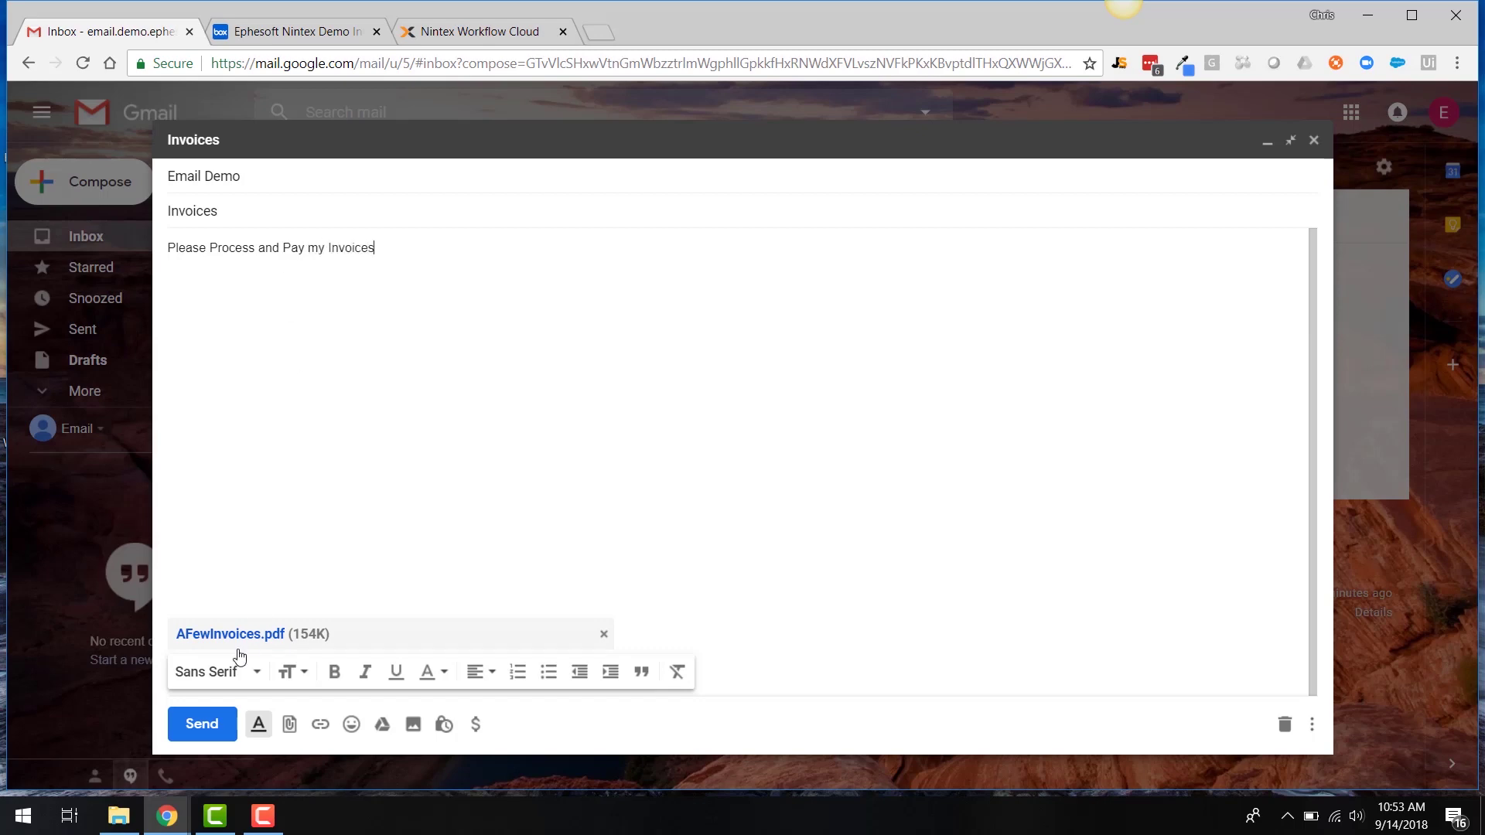
Send the Invoices e-mail and start a new browser tab.
click(201, 724)
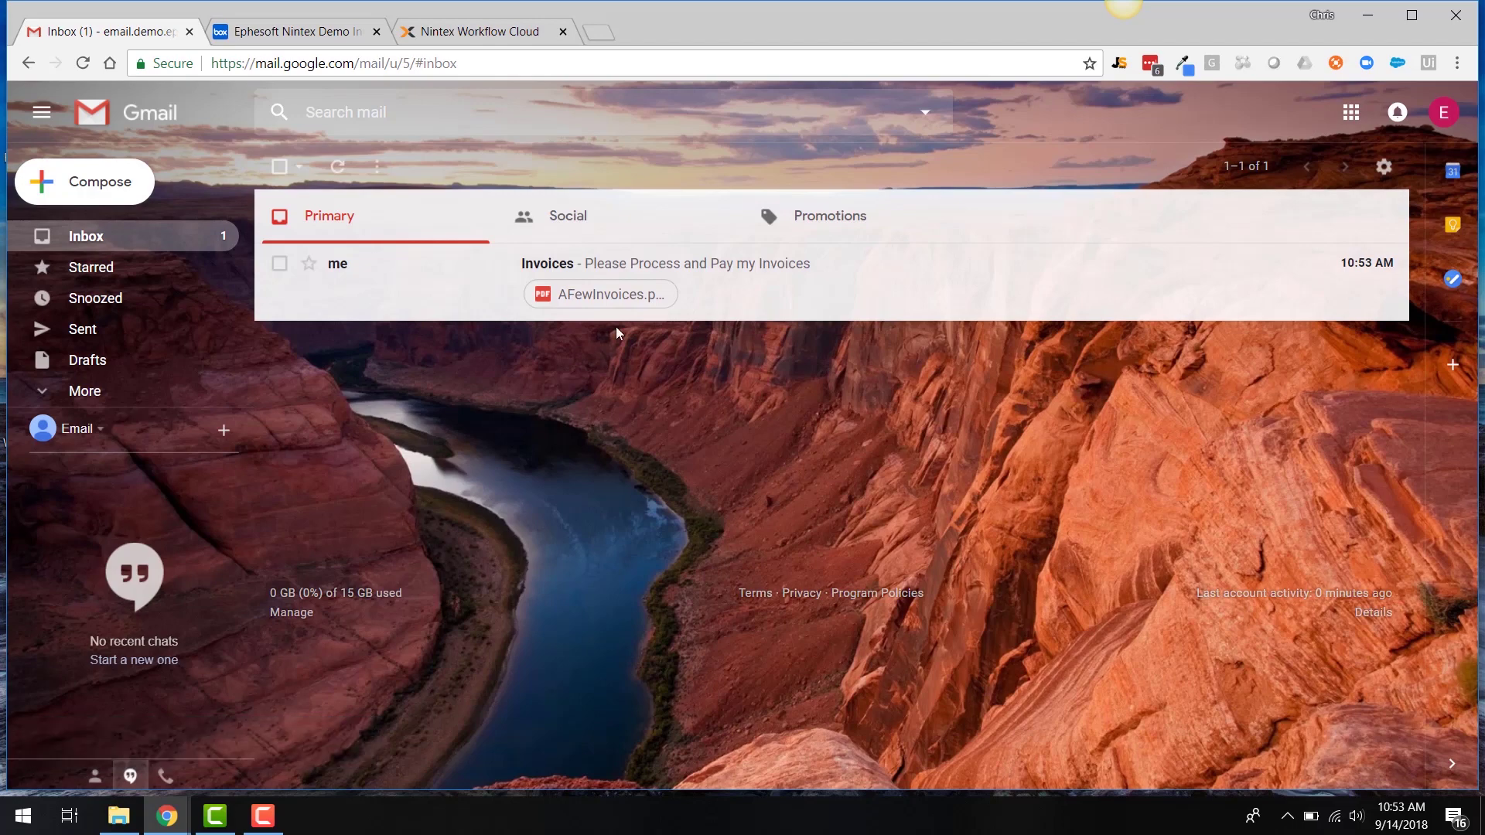
click(594, 34)
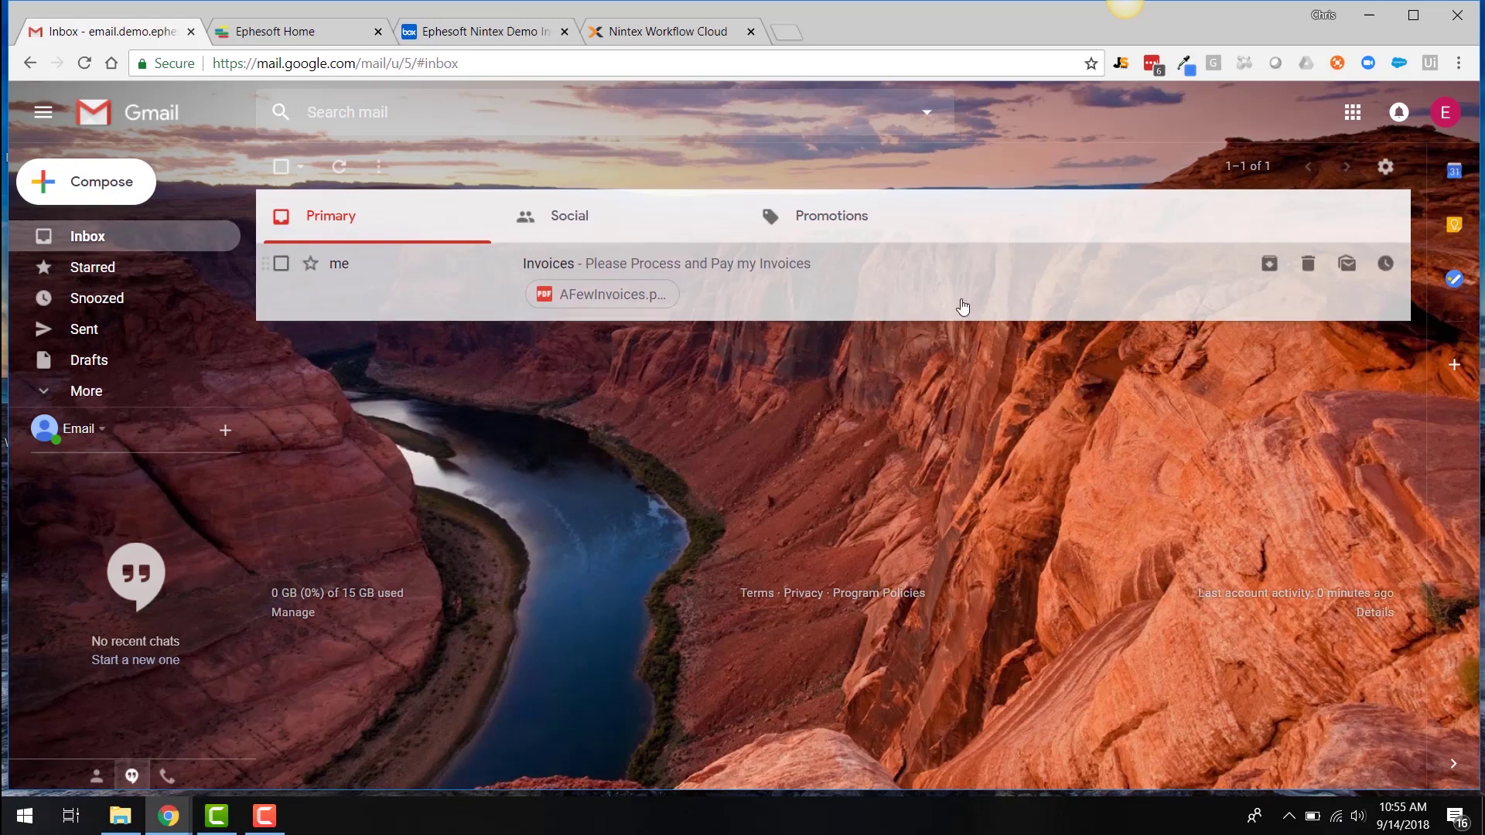
click(480, 34)
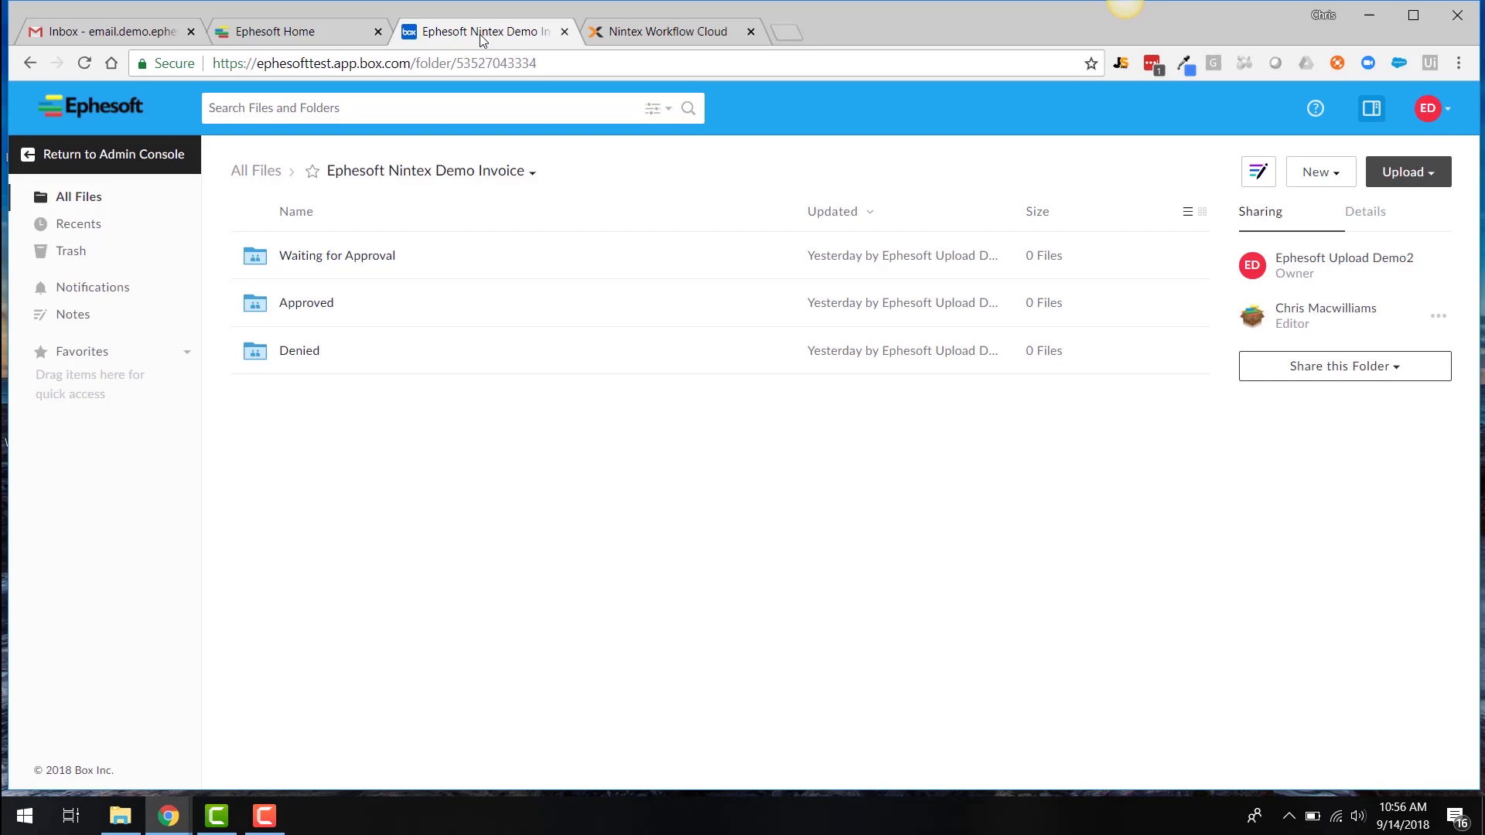
click(364, 262)
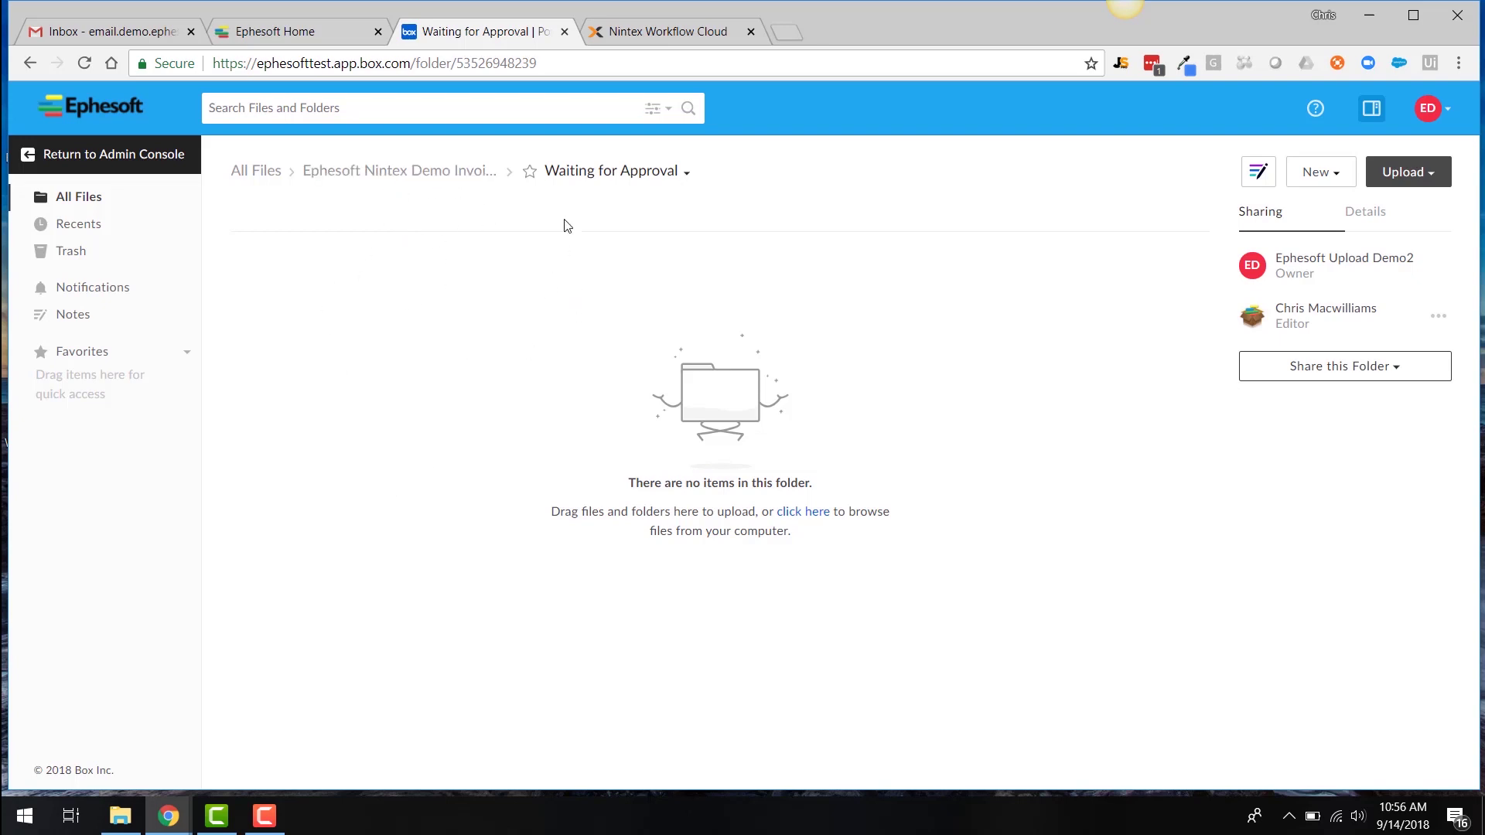
click(379, 172)
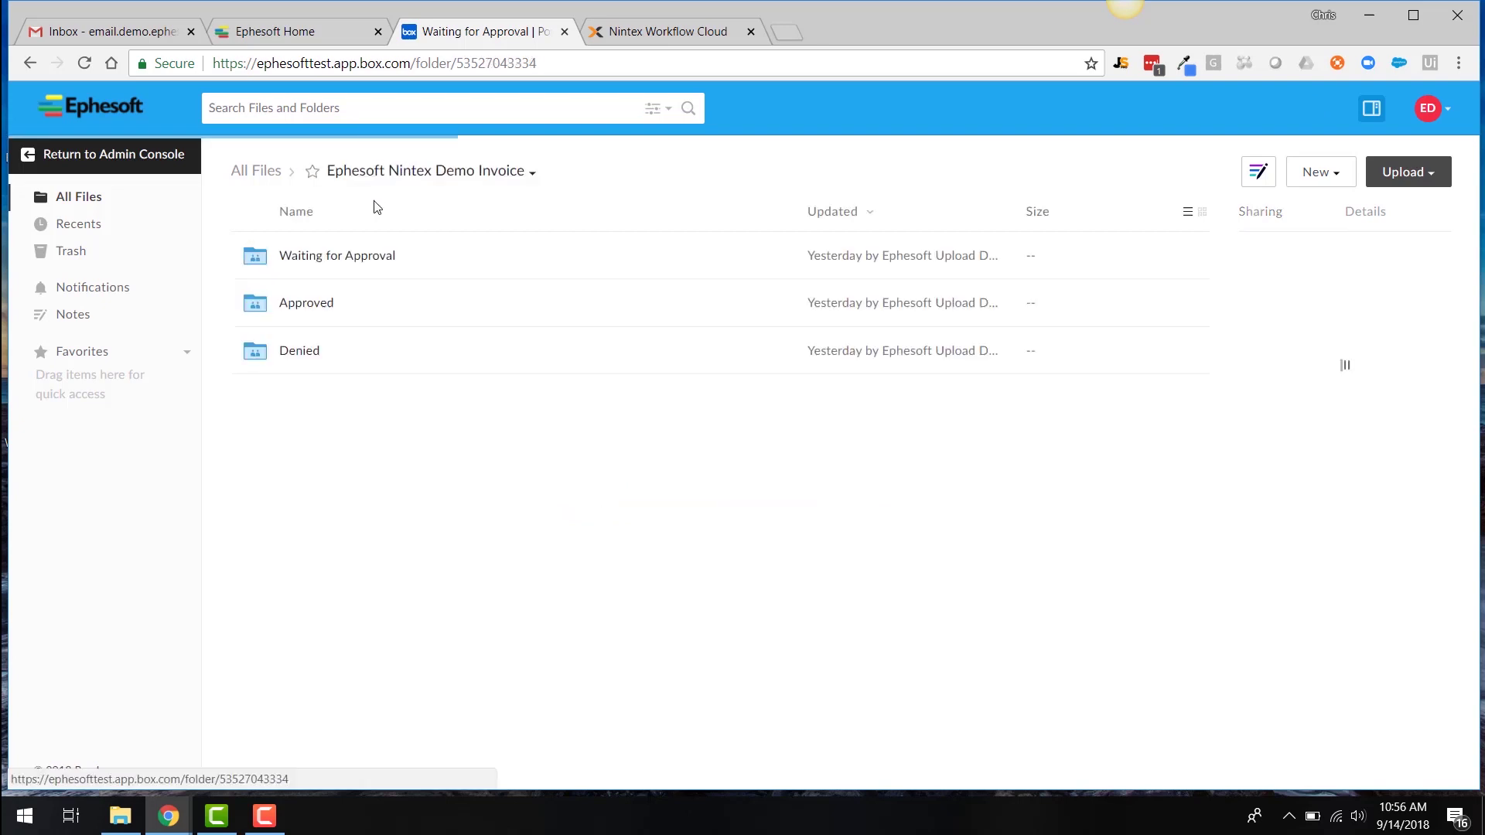
double_click(297, 317)
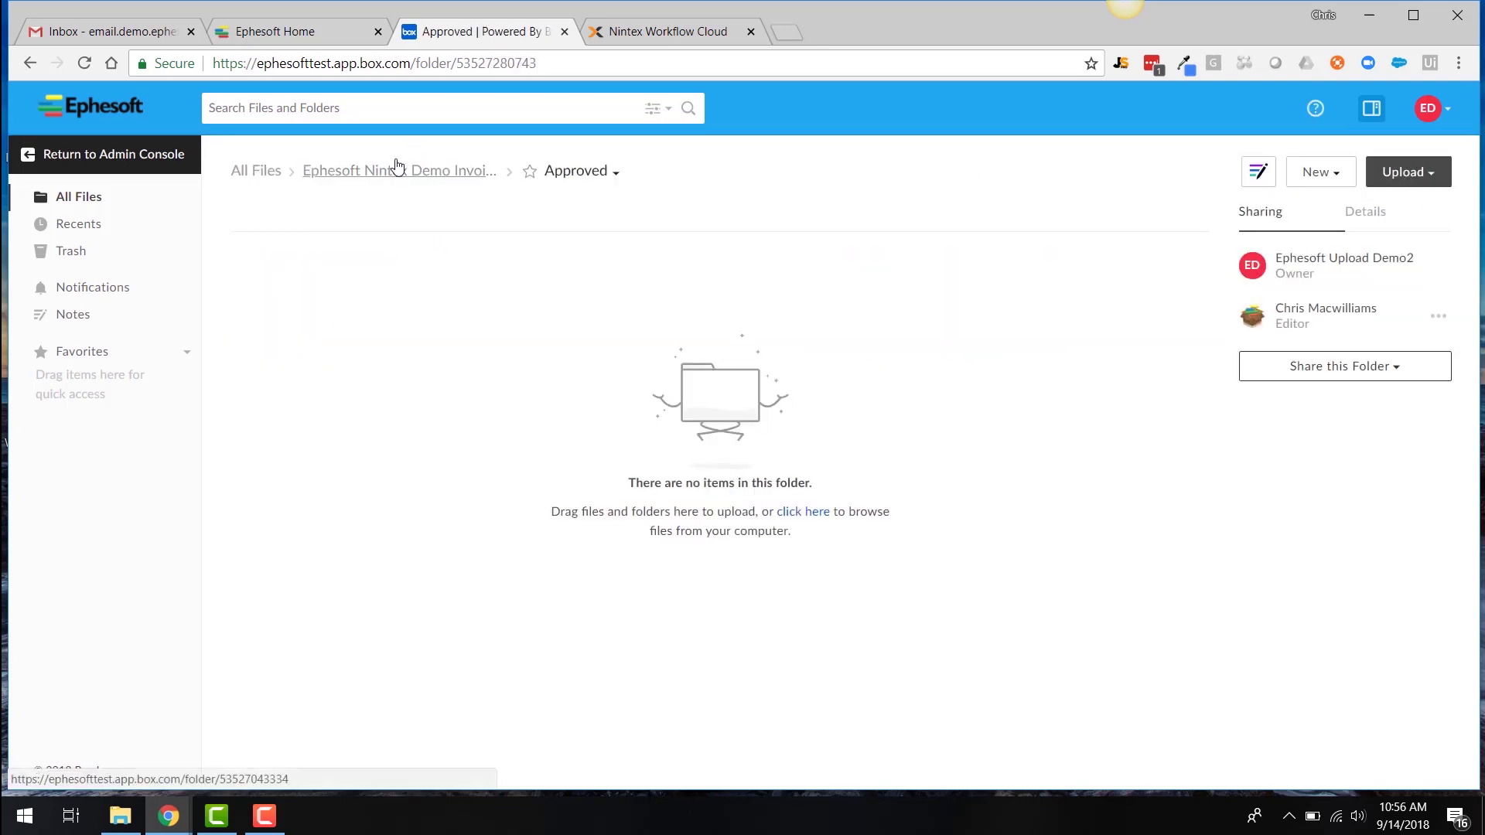
click(383, 172)
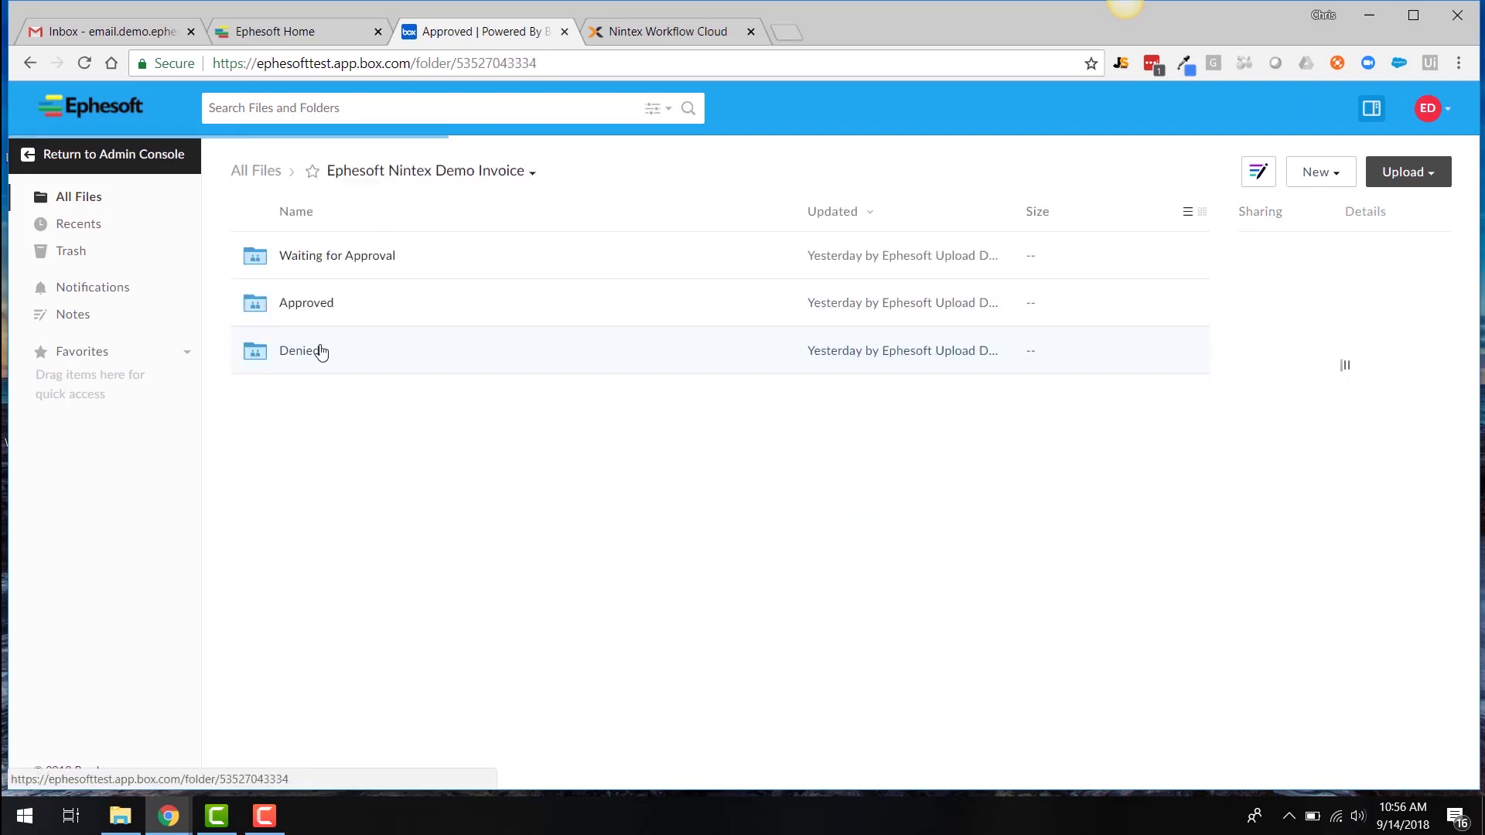
click(291, 353)
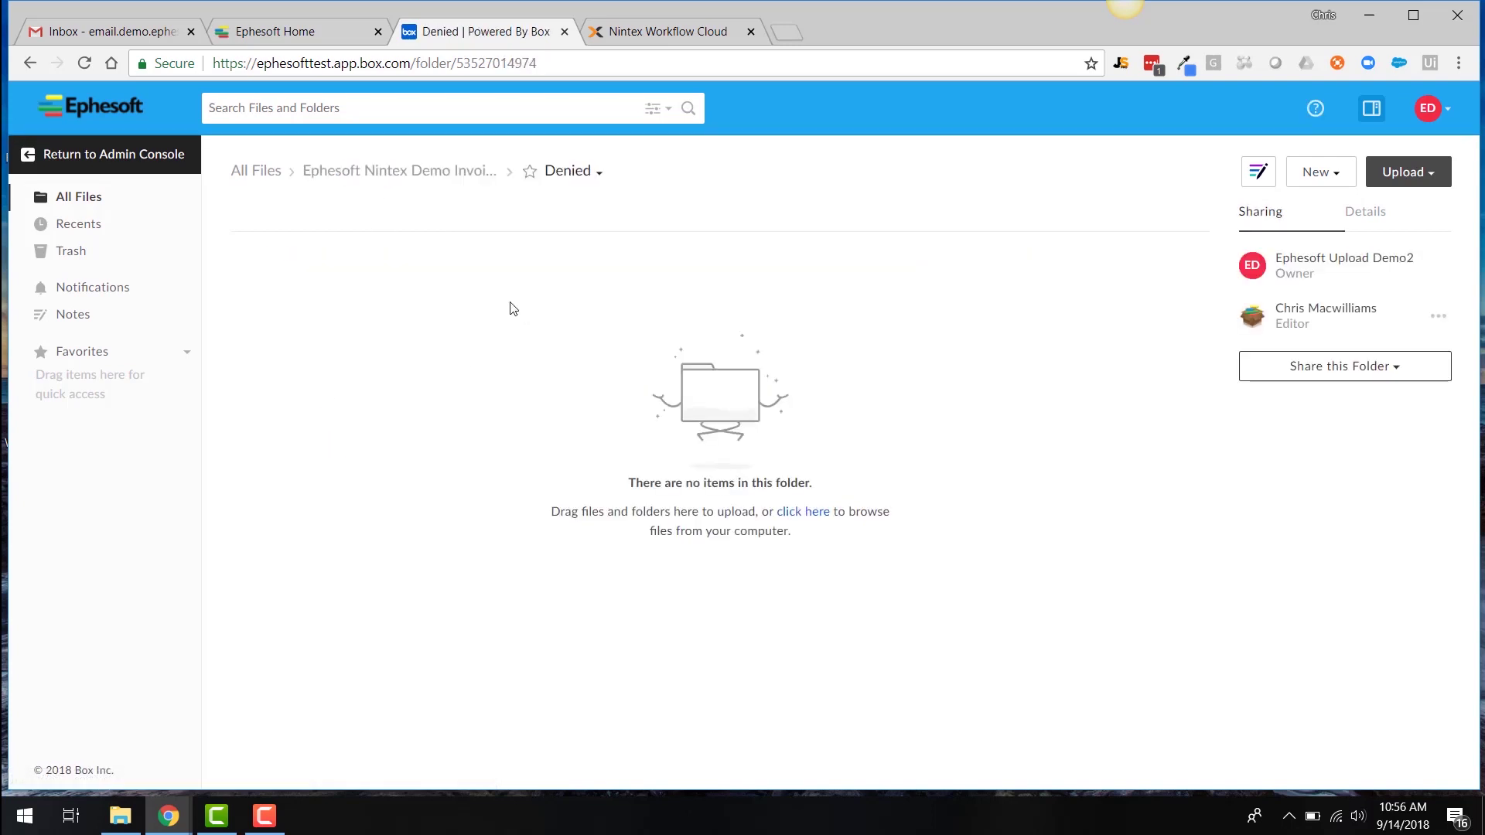
click(425, 172)
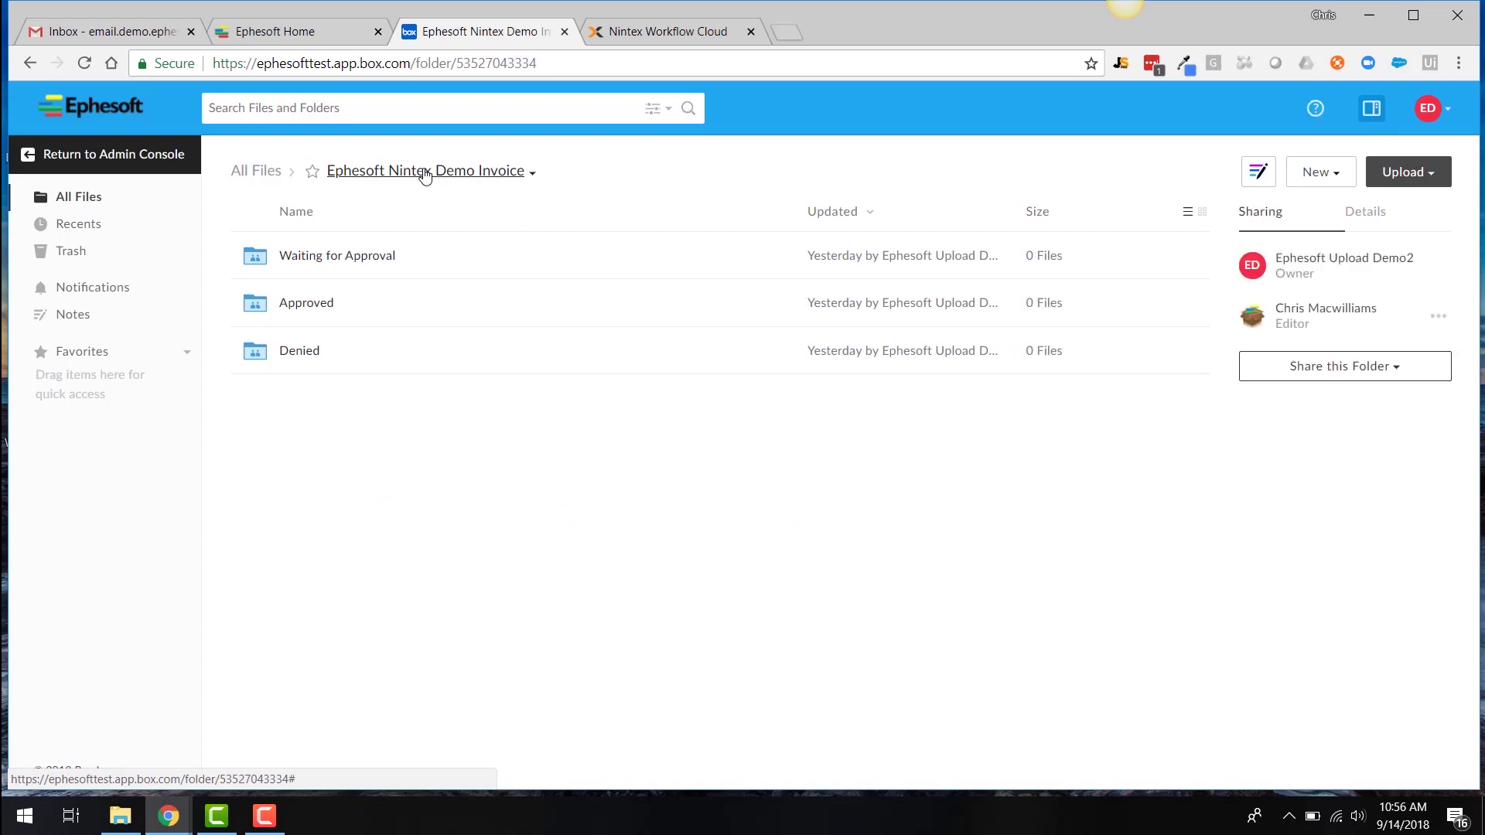
In Ephesoft Home's Validation tab, select InvoiceProcessing batch BI36.
click(307, 32)
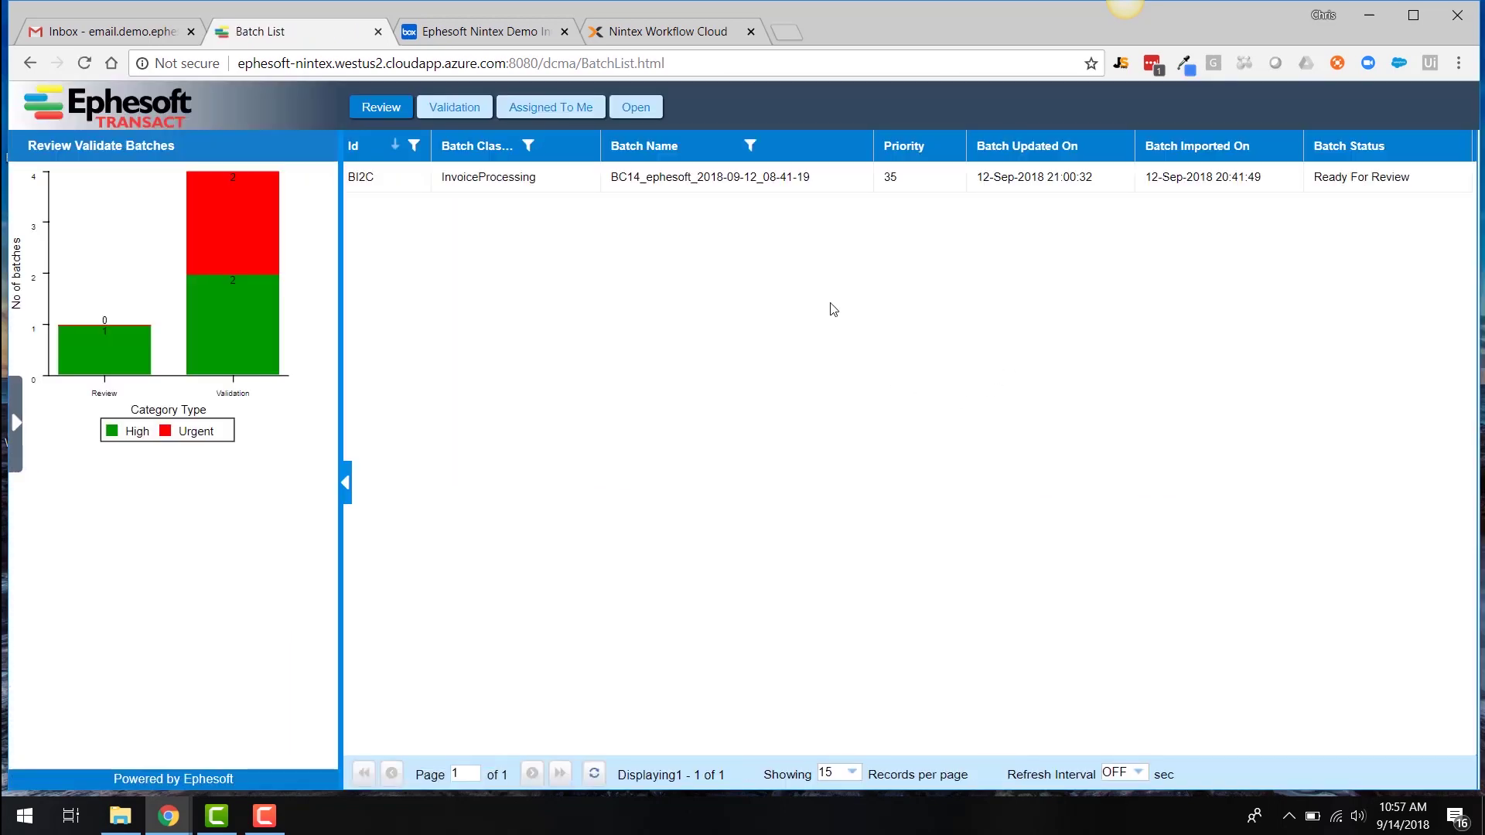
click(455, 113)
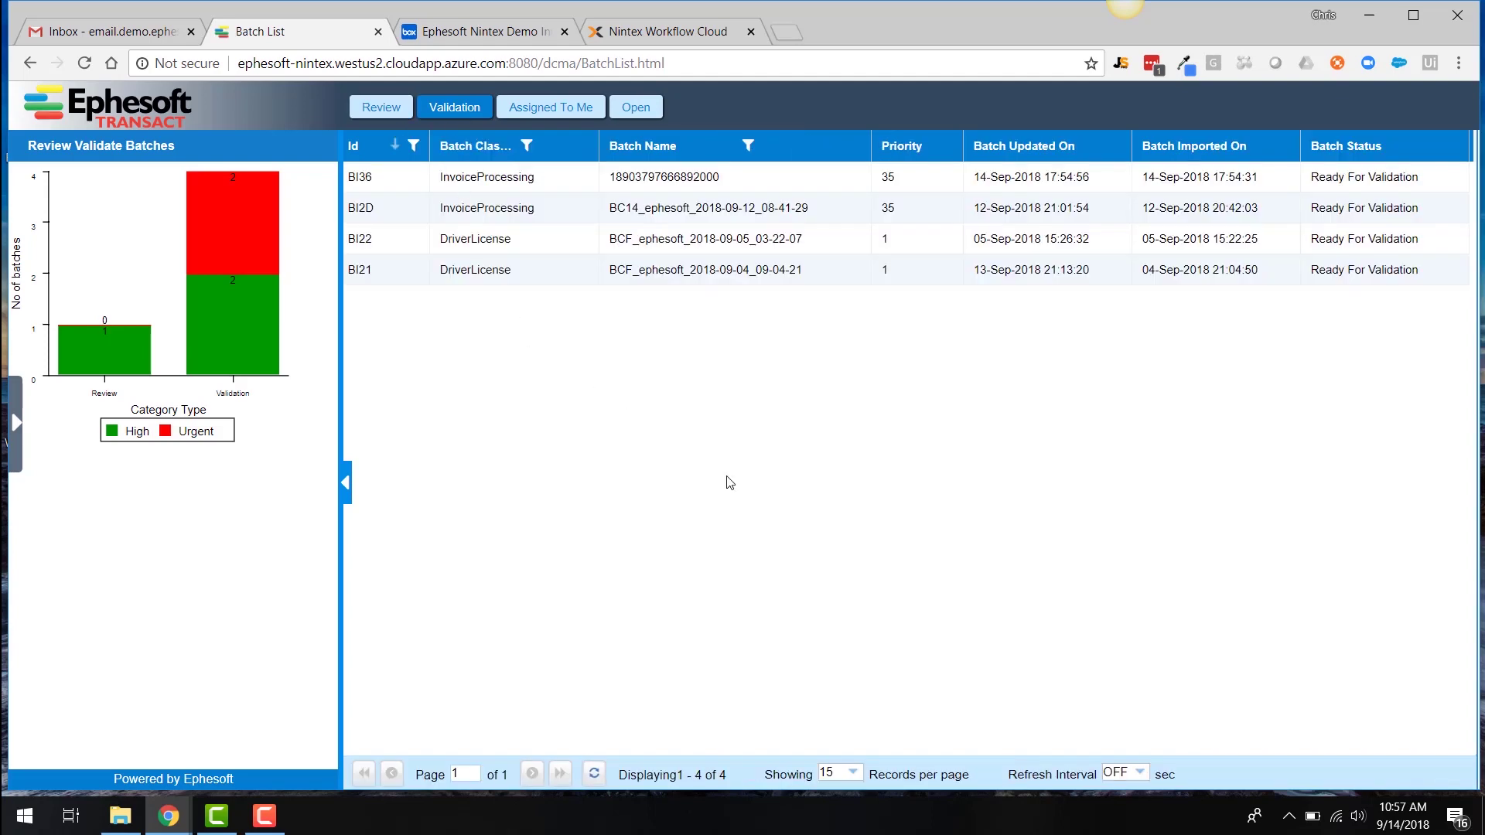
click(364, 179)
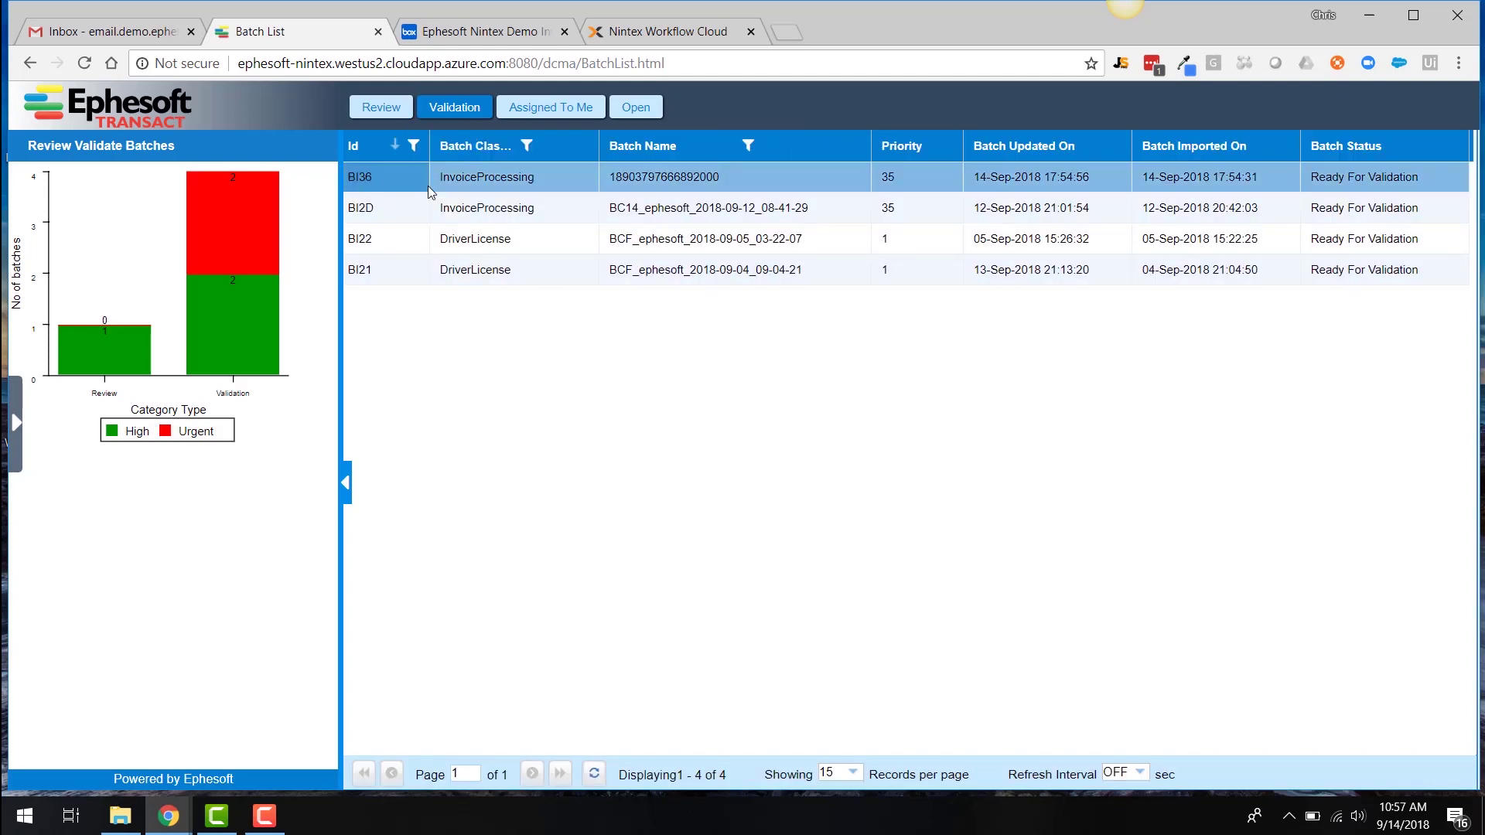
double_click(547, 178)
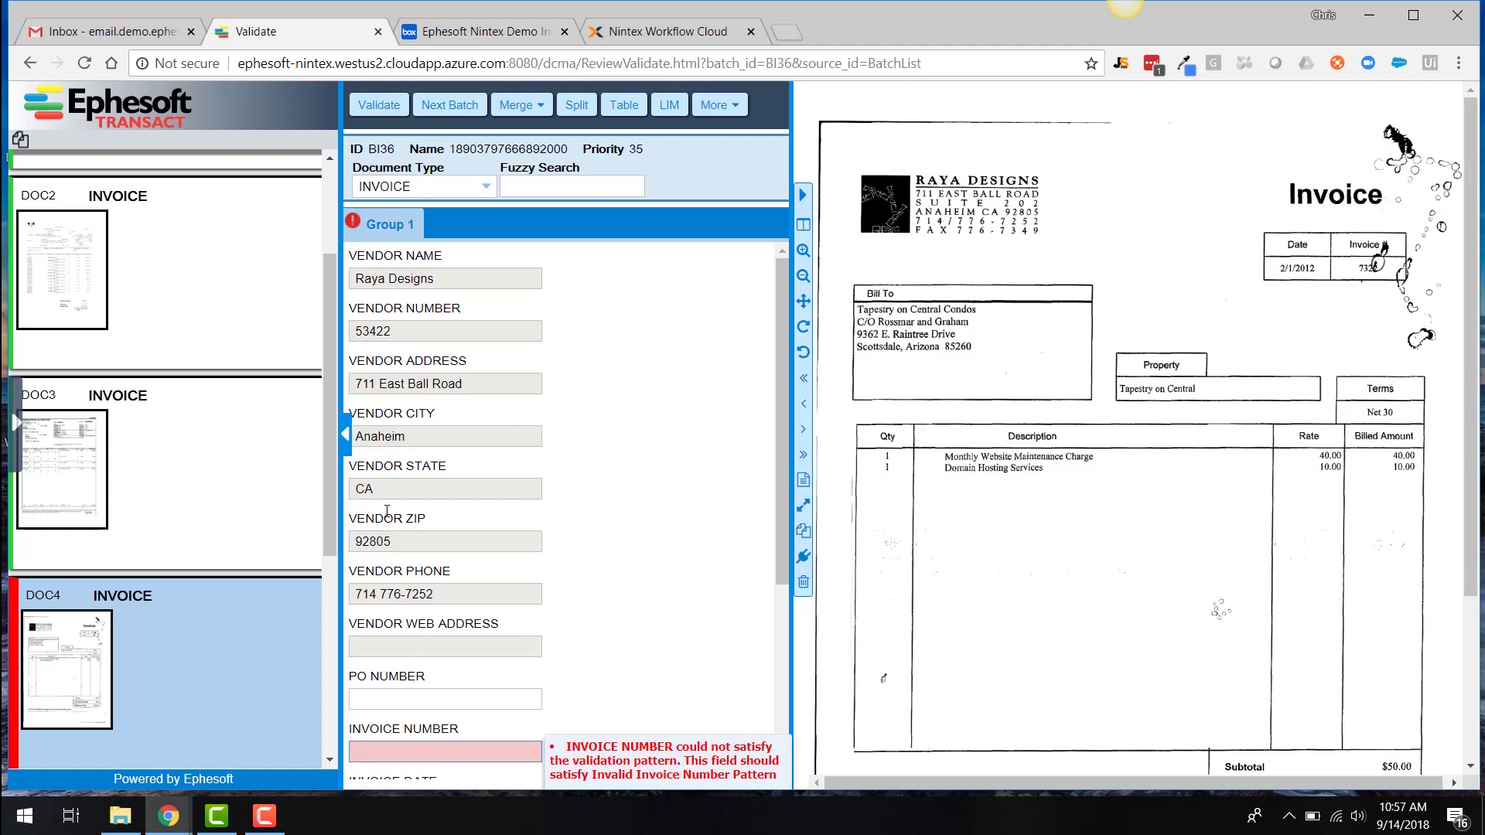
click(66, 650)
scroll(66, 650, down, 1)
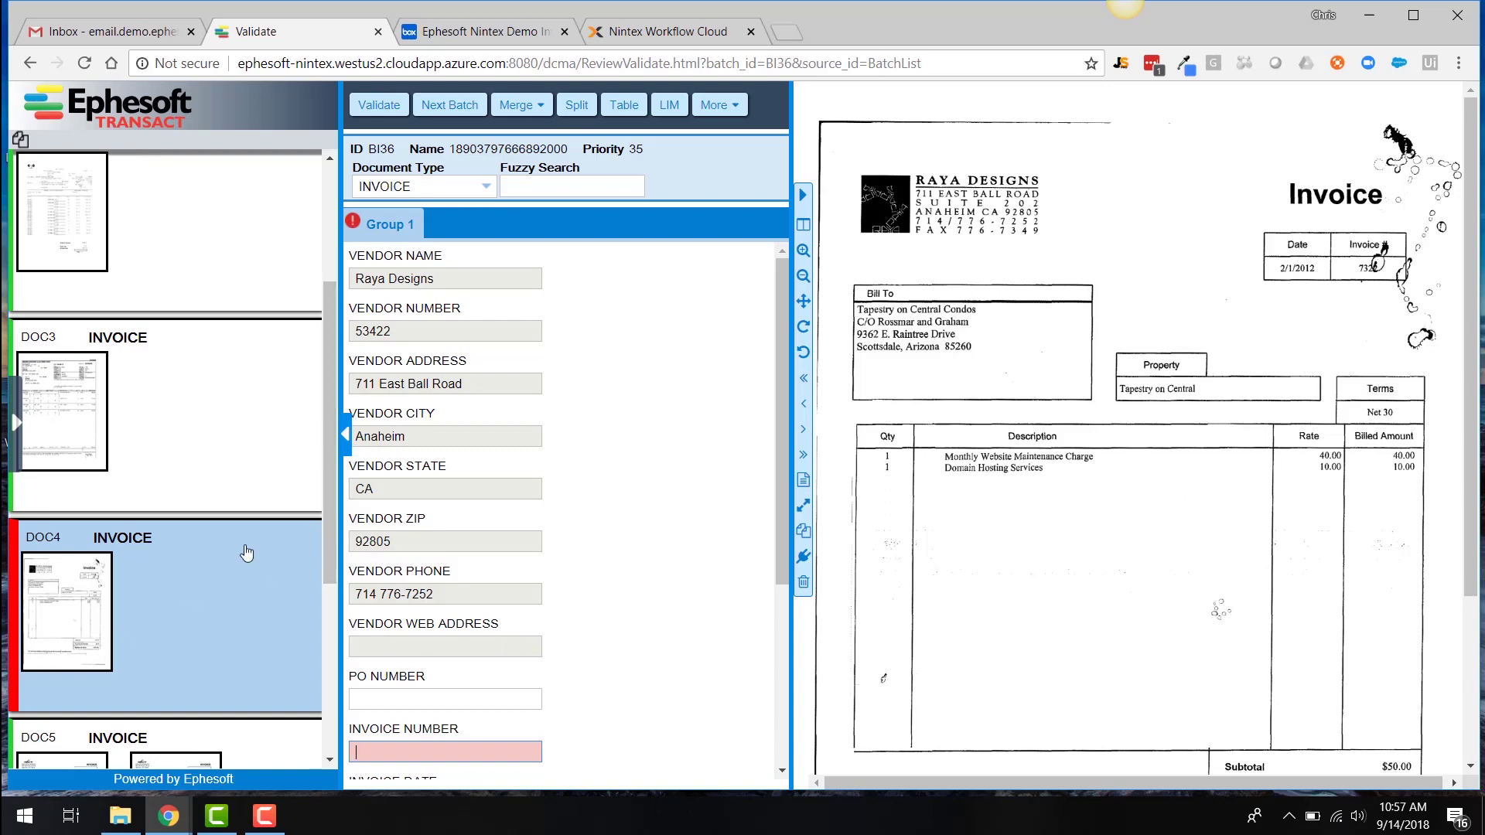
scroll(246, 552, up, 5)
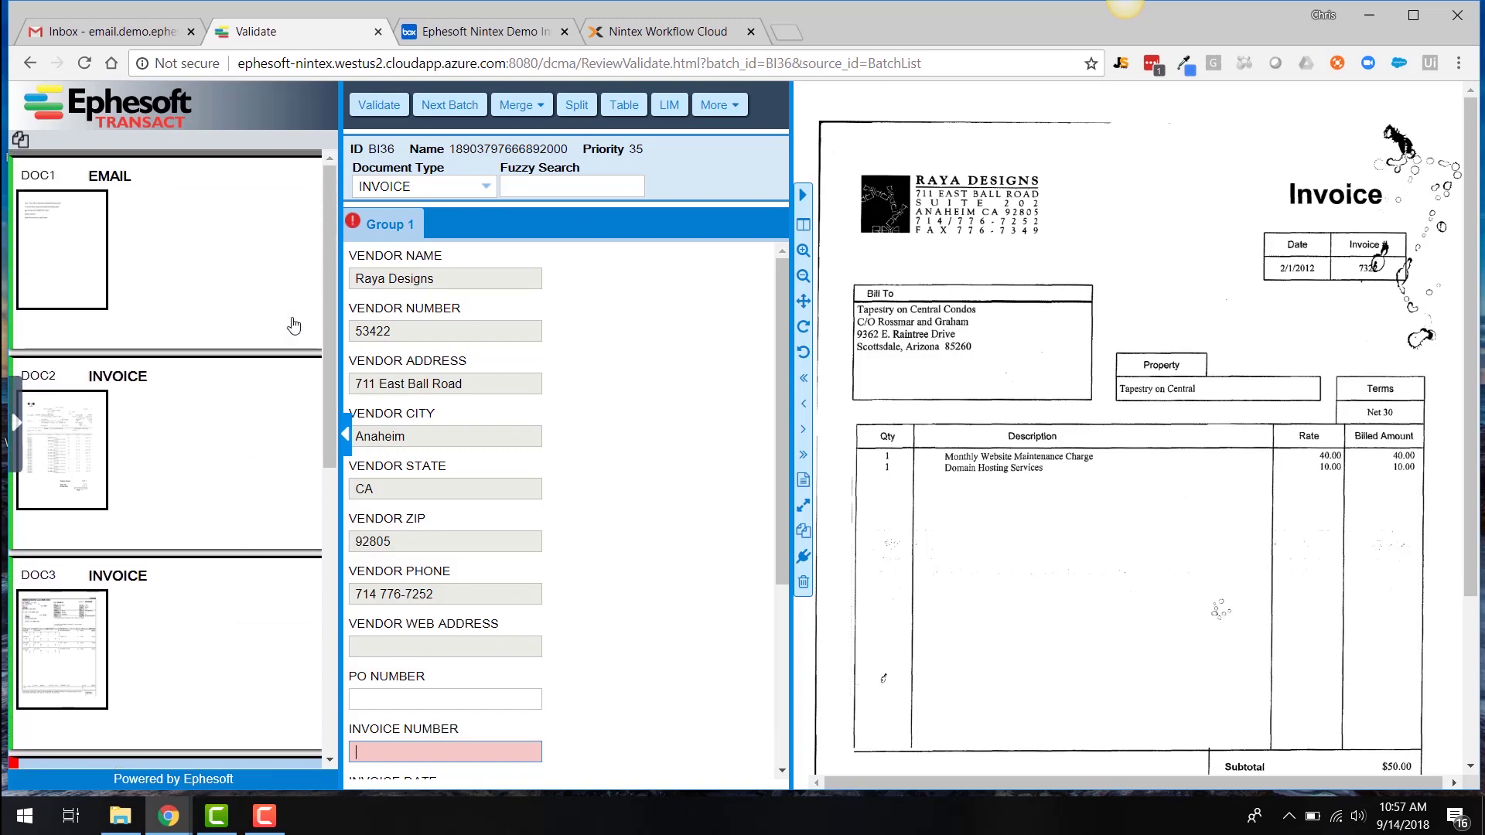
click(252, 250)
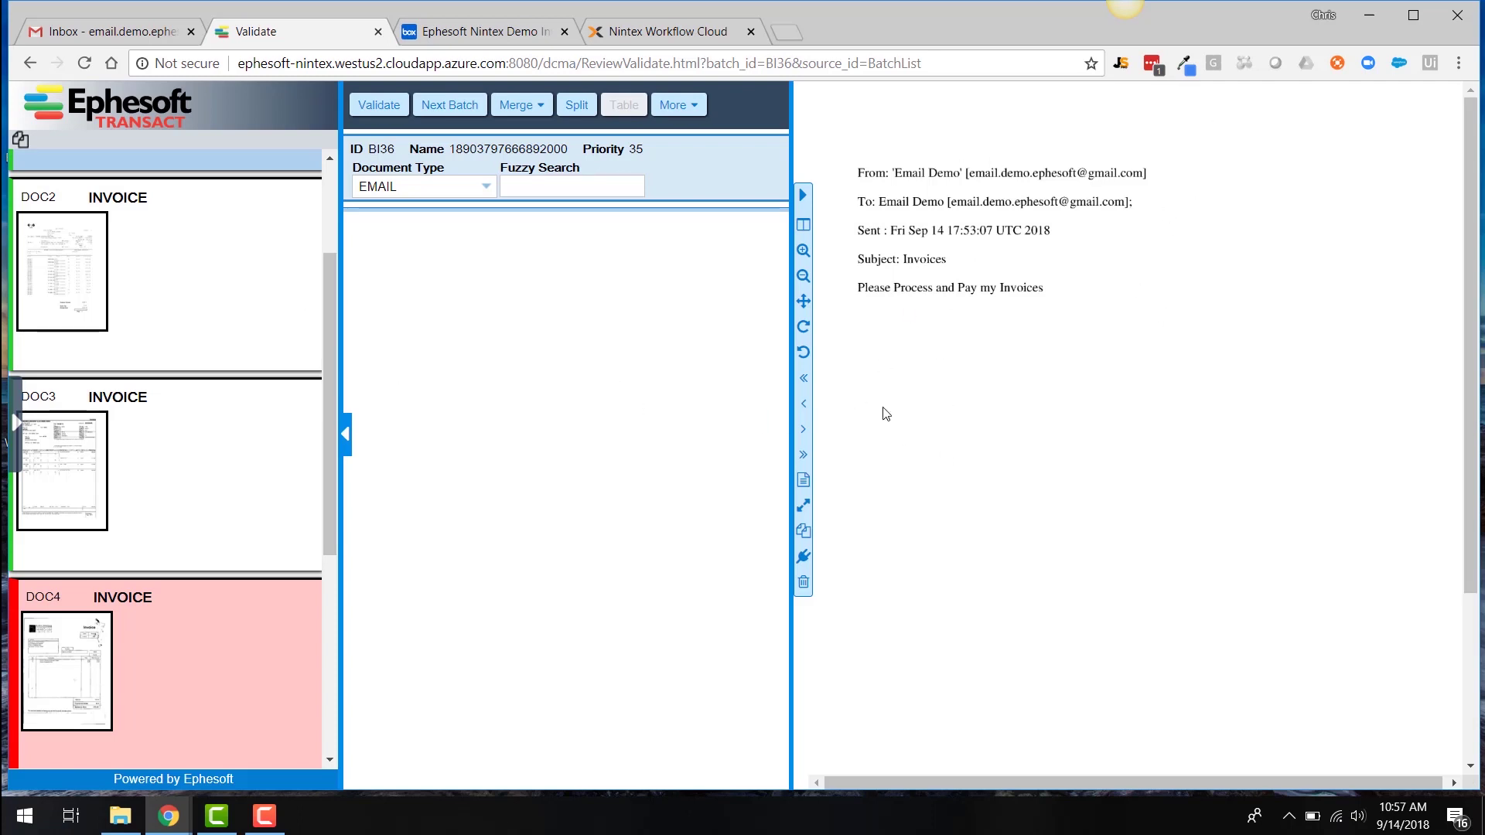
click(144, 277)
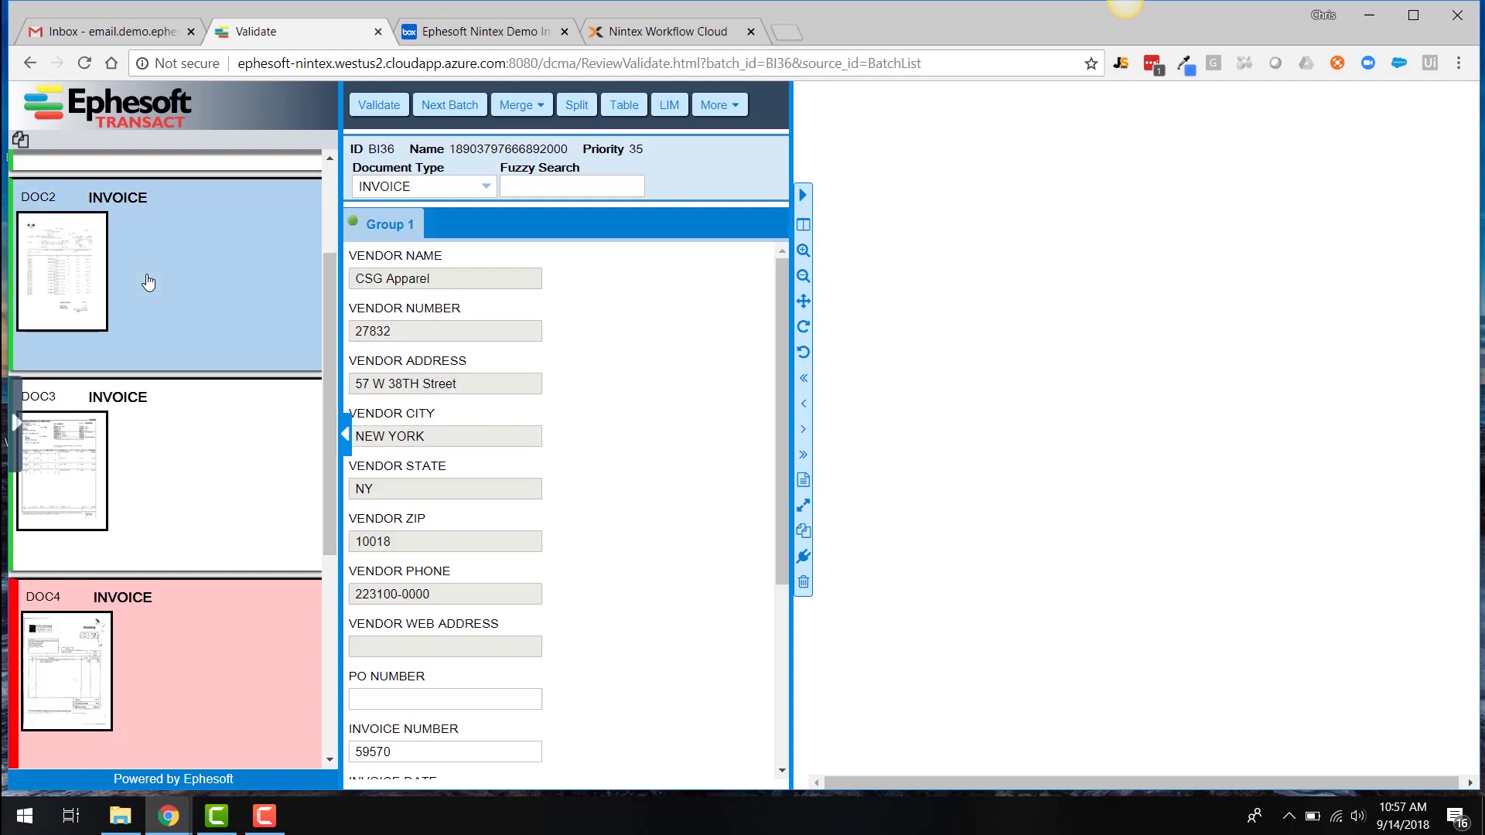
click(170, 395)
click(203, 572)
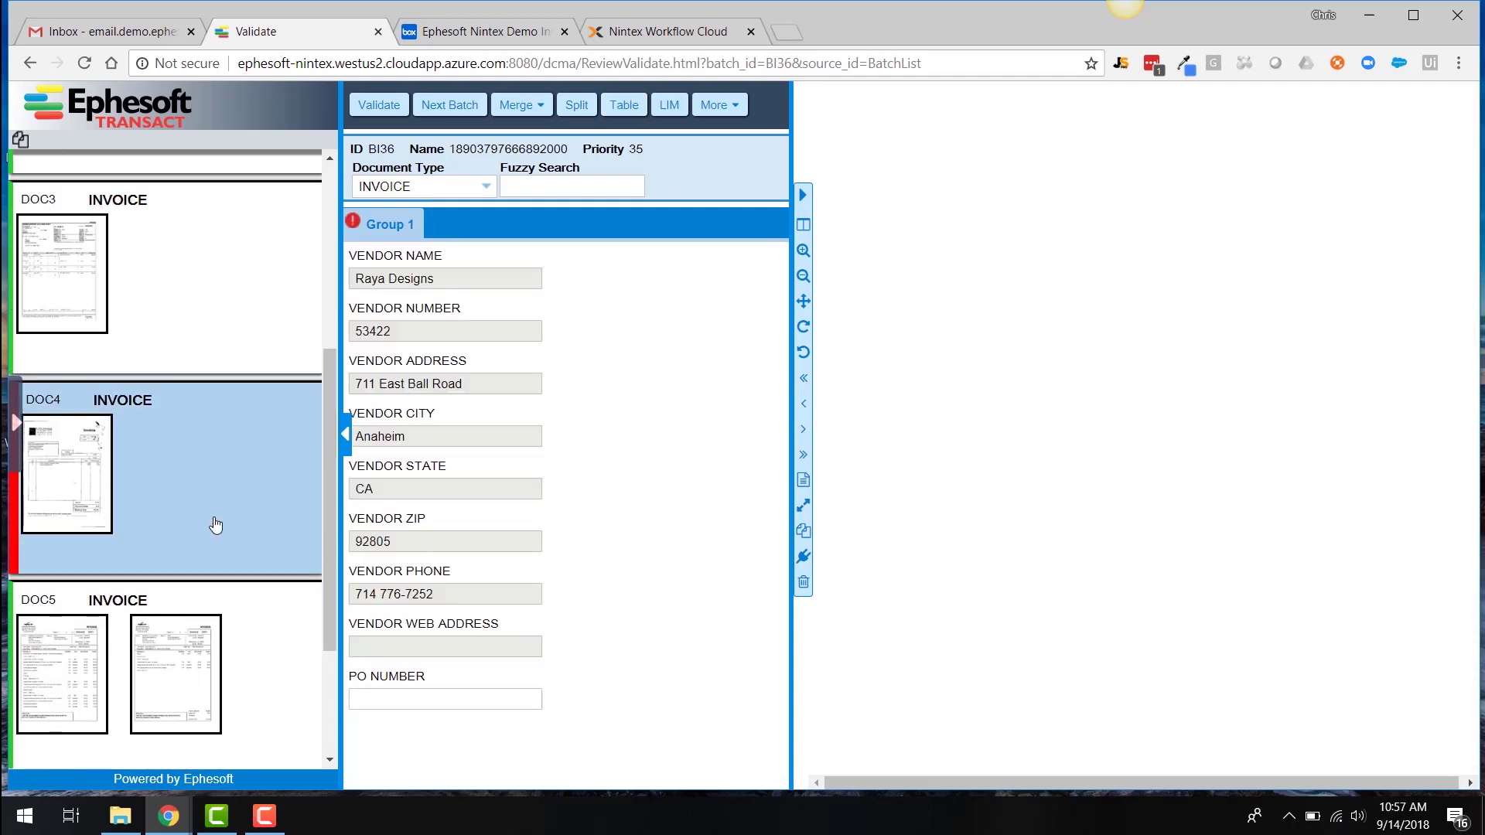
click(195, 625)
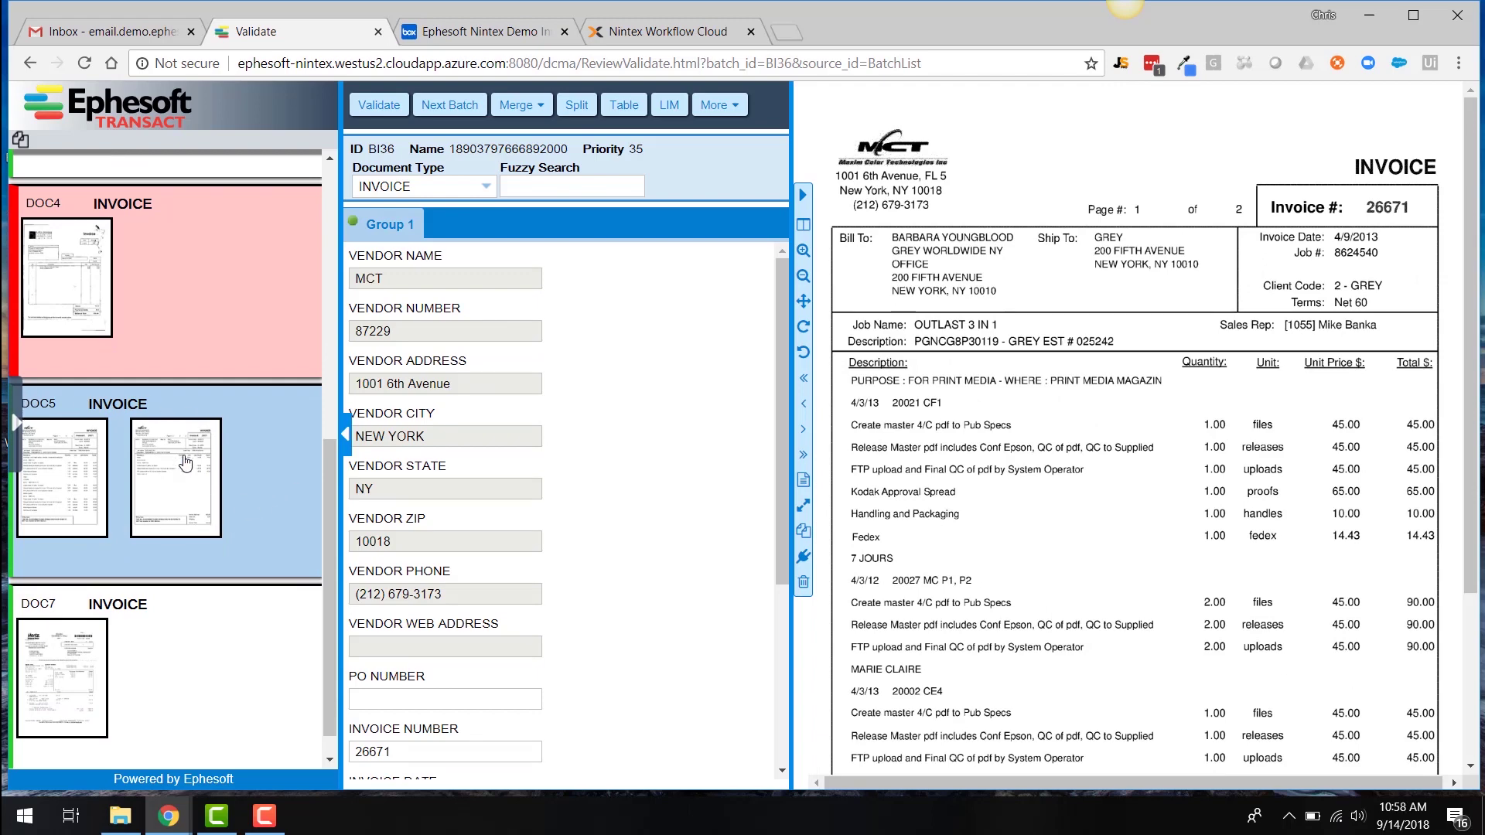
Enter invoice number 7322 for the DOC4 Raya Designs invoice and check its date on the image.
click(230, 358)
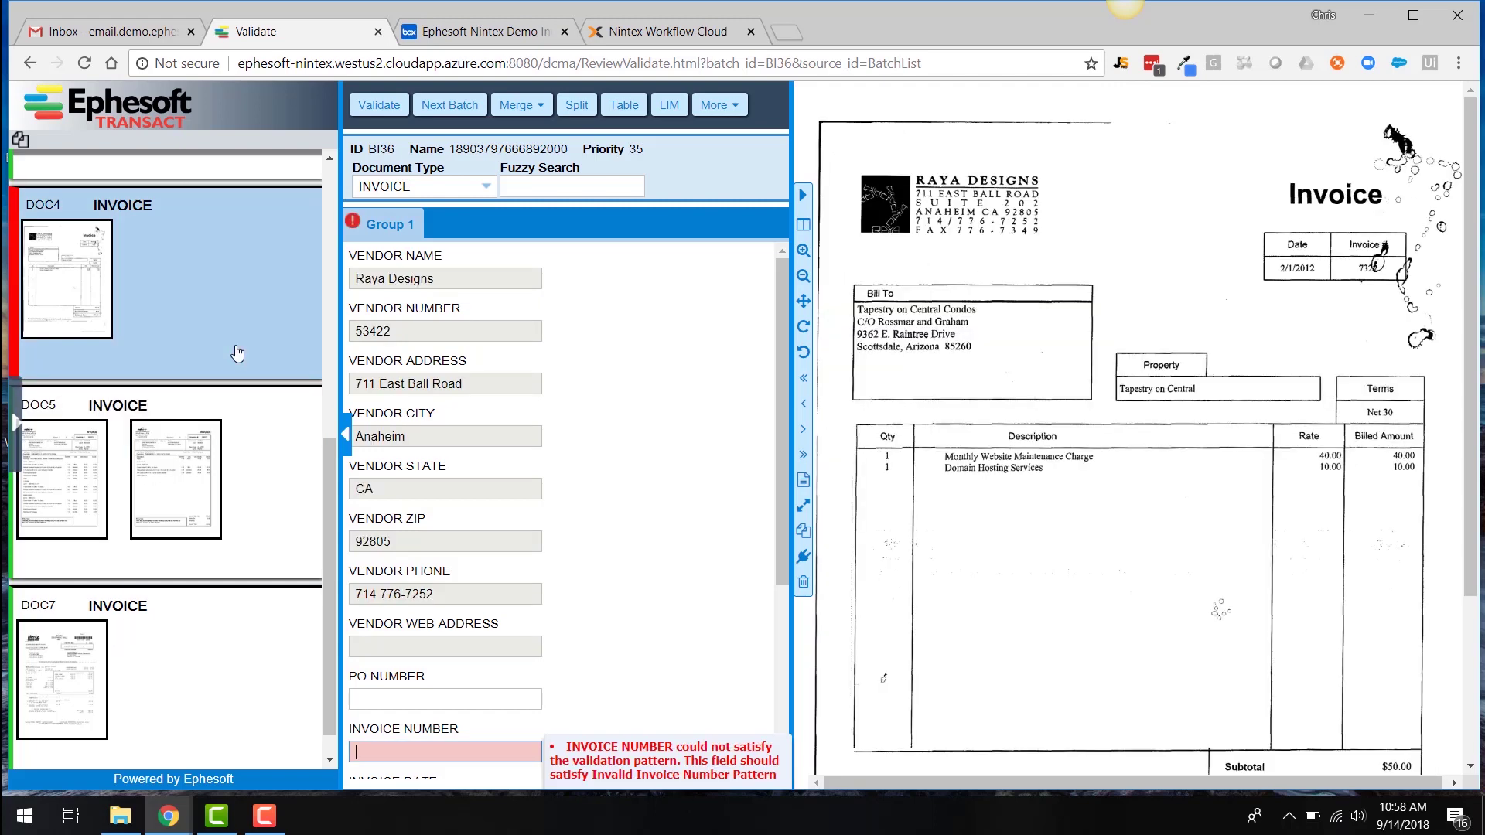
scroll(544, 449, down, 3)
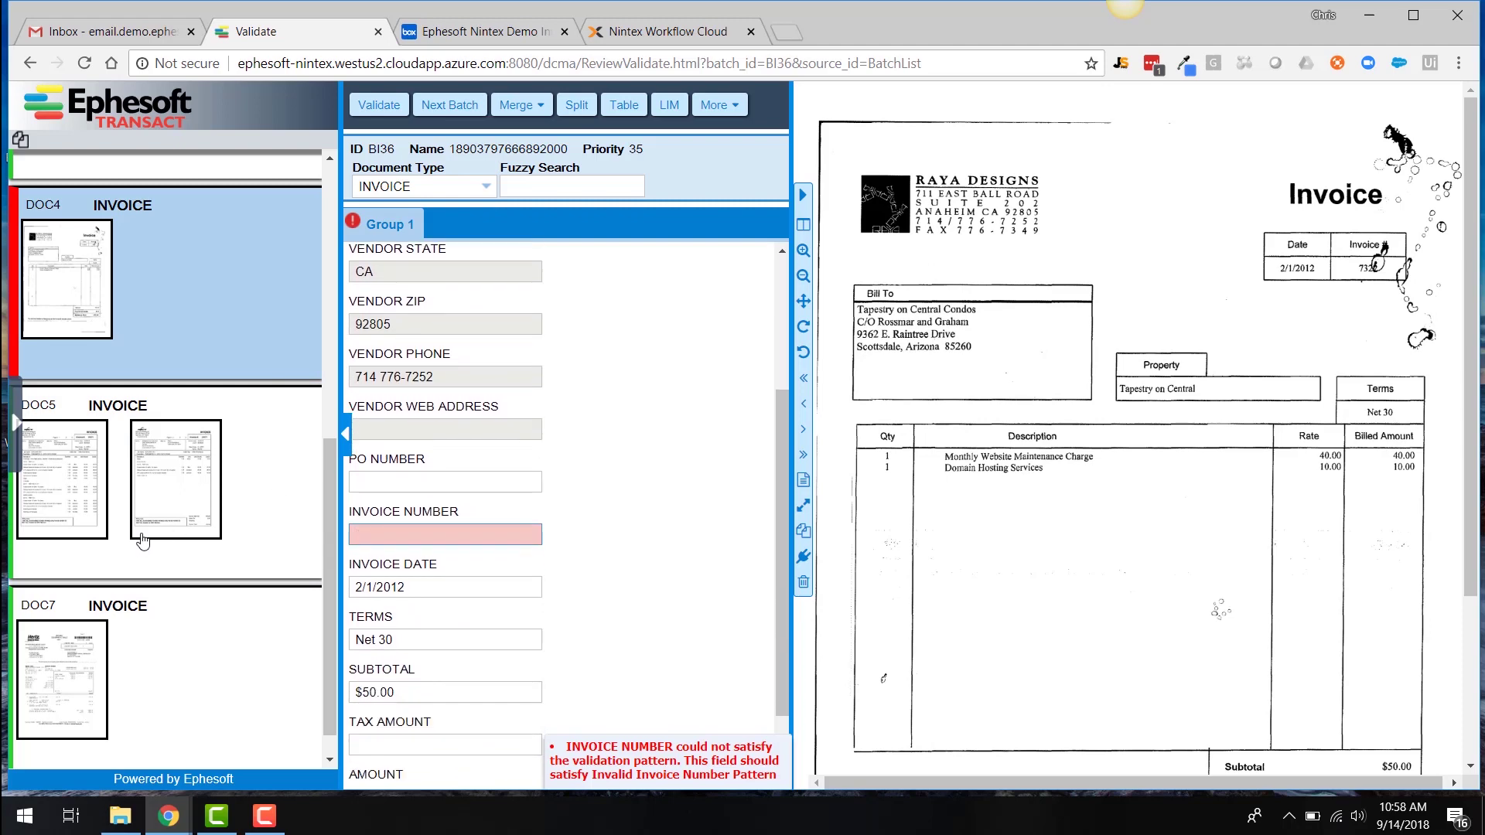
scroll(142, 540, up, 1)
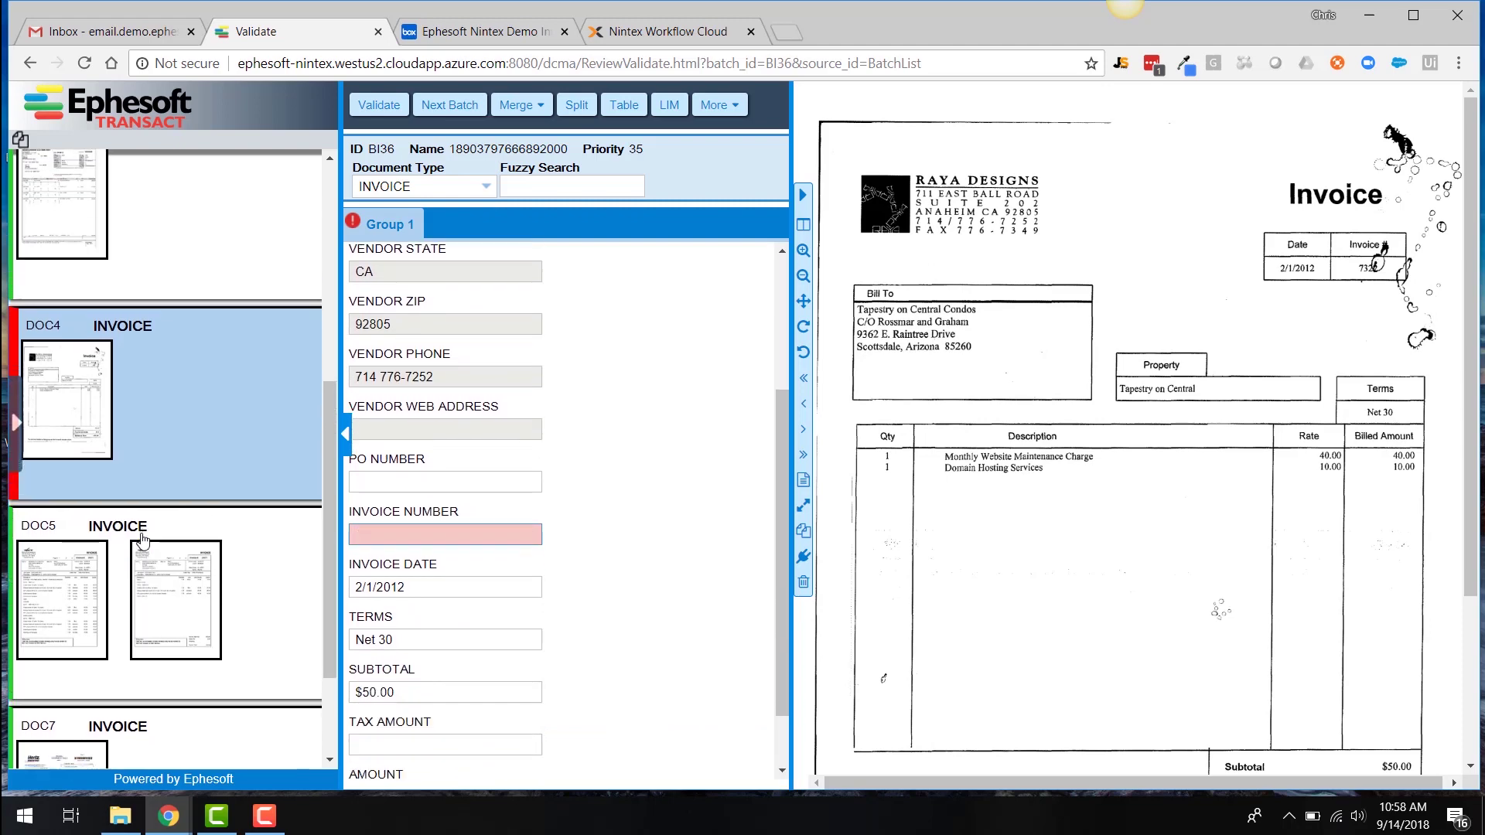
scroll(143, 540, down, 2)
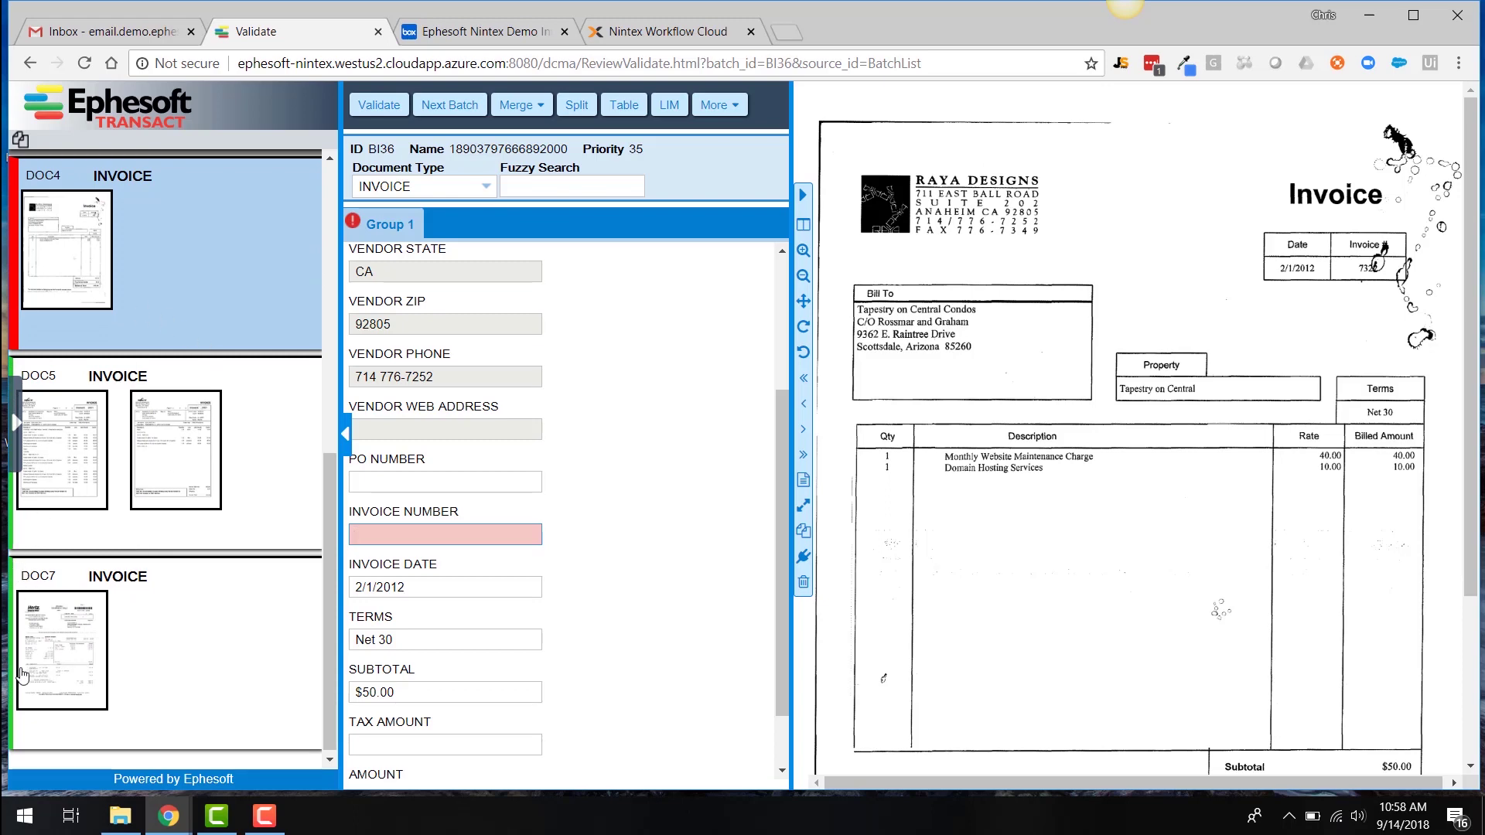
scroll(234, 335, up, 3)
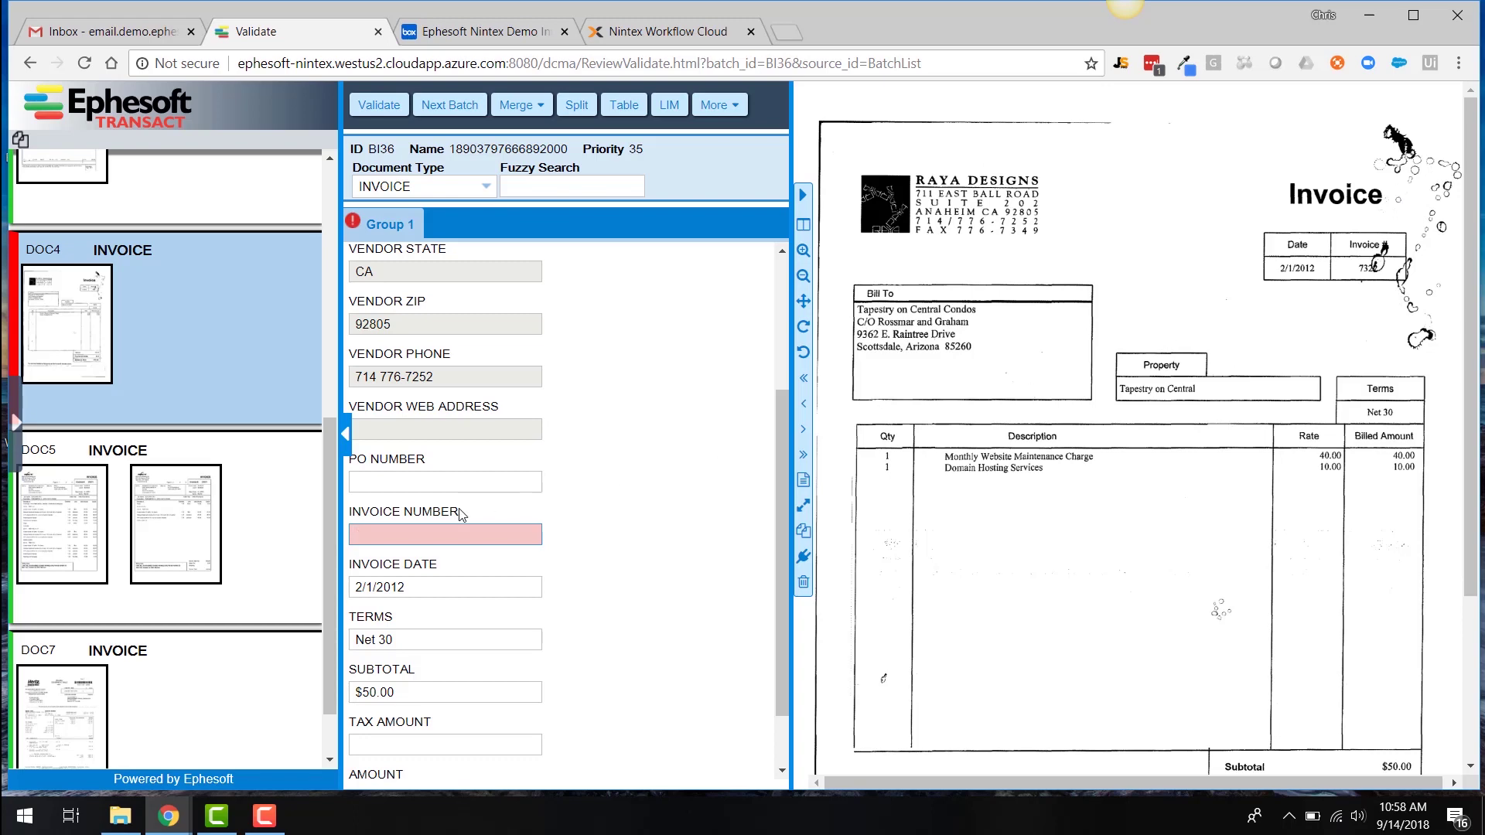
mouse_move(428, 535)
text(7)
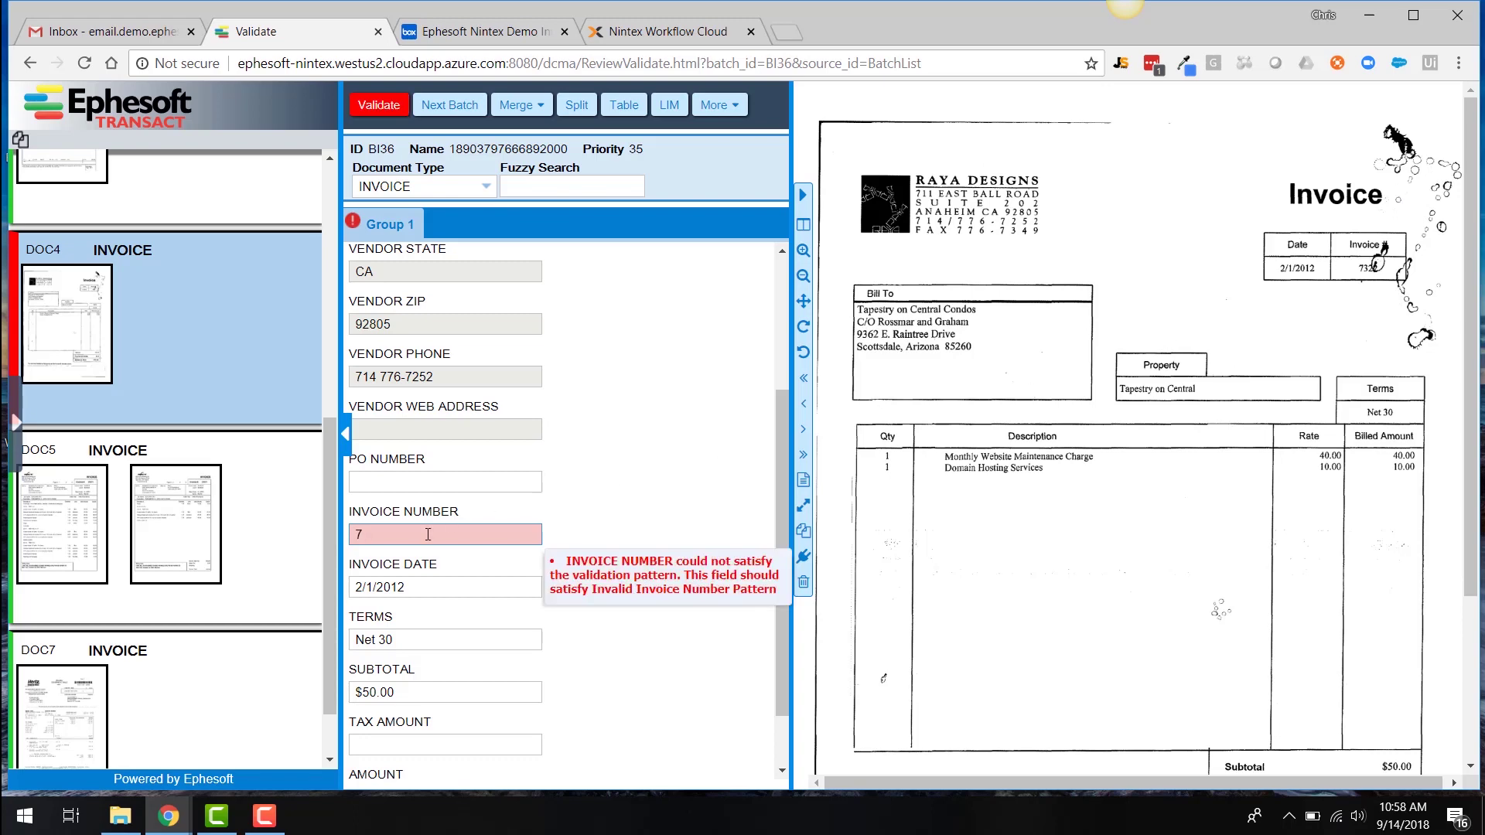
text(322)
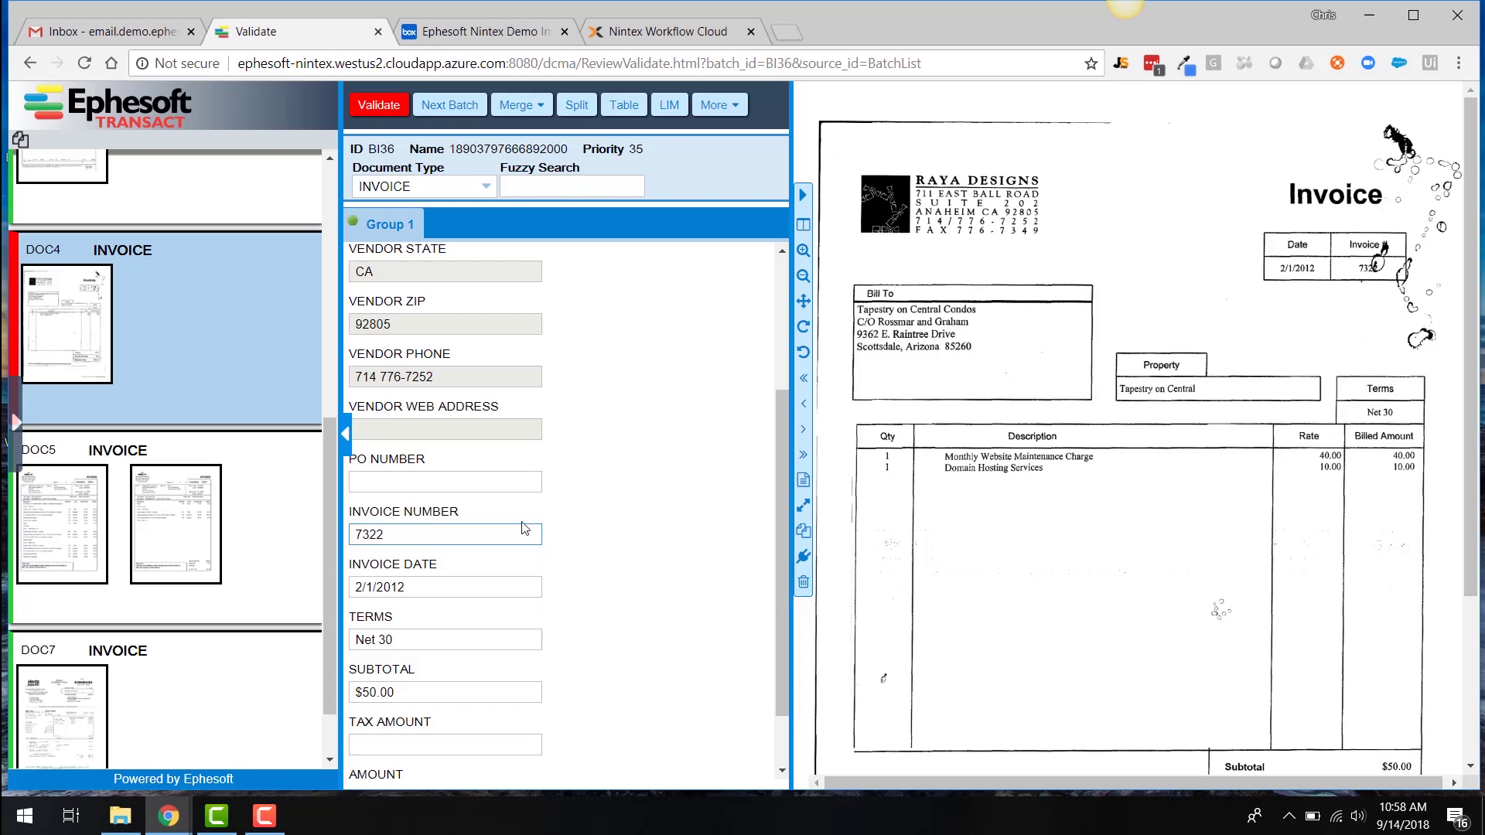
click(576, 560)
scroll(576, 561, down, 1)
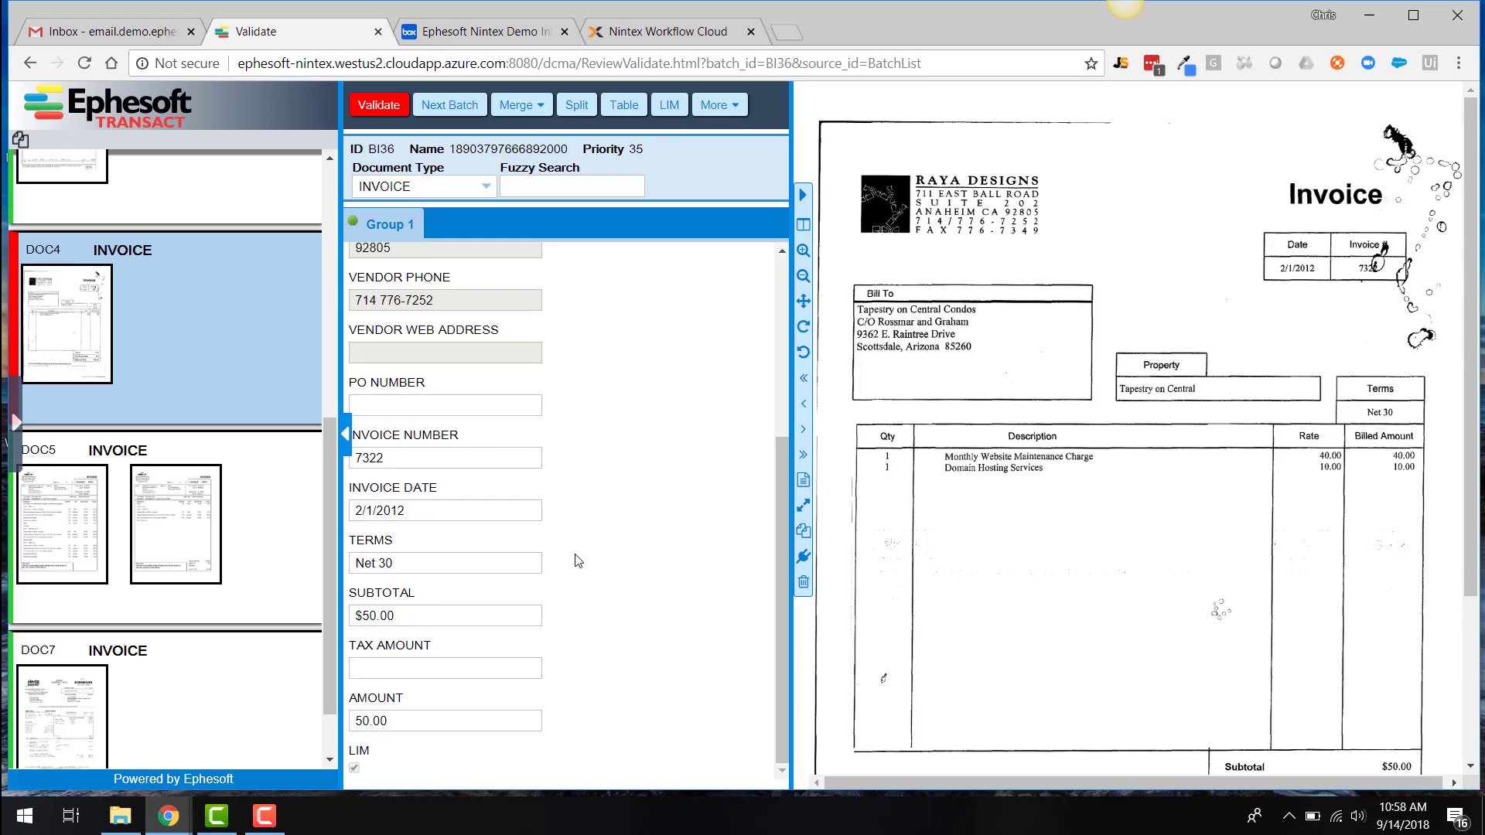
click(412, 512)
click(464, 717)
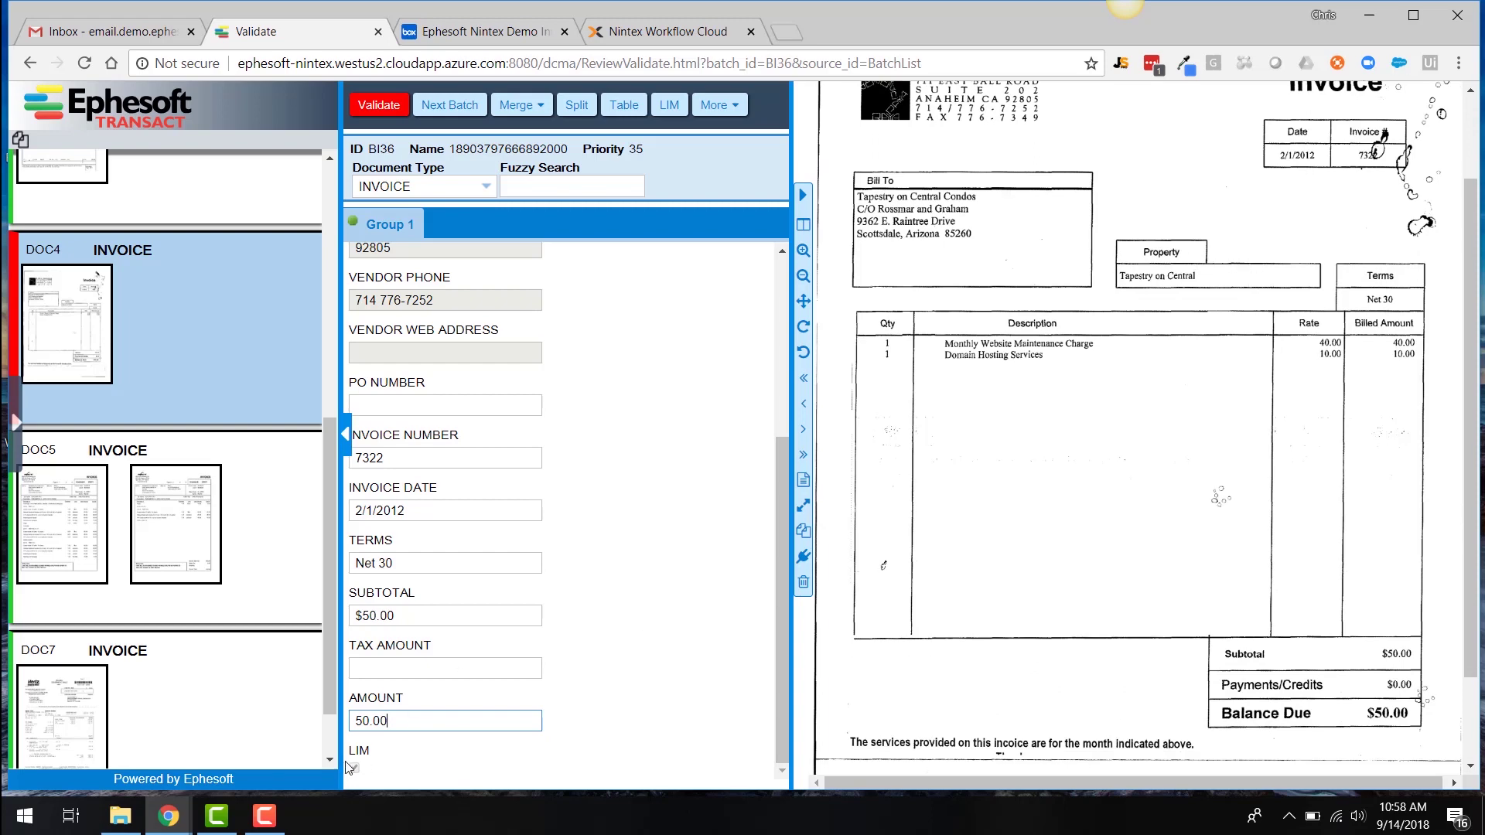
click(431, 616)
click(410, 722)
click(423, 619)
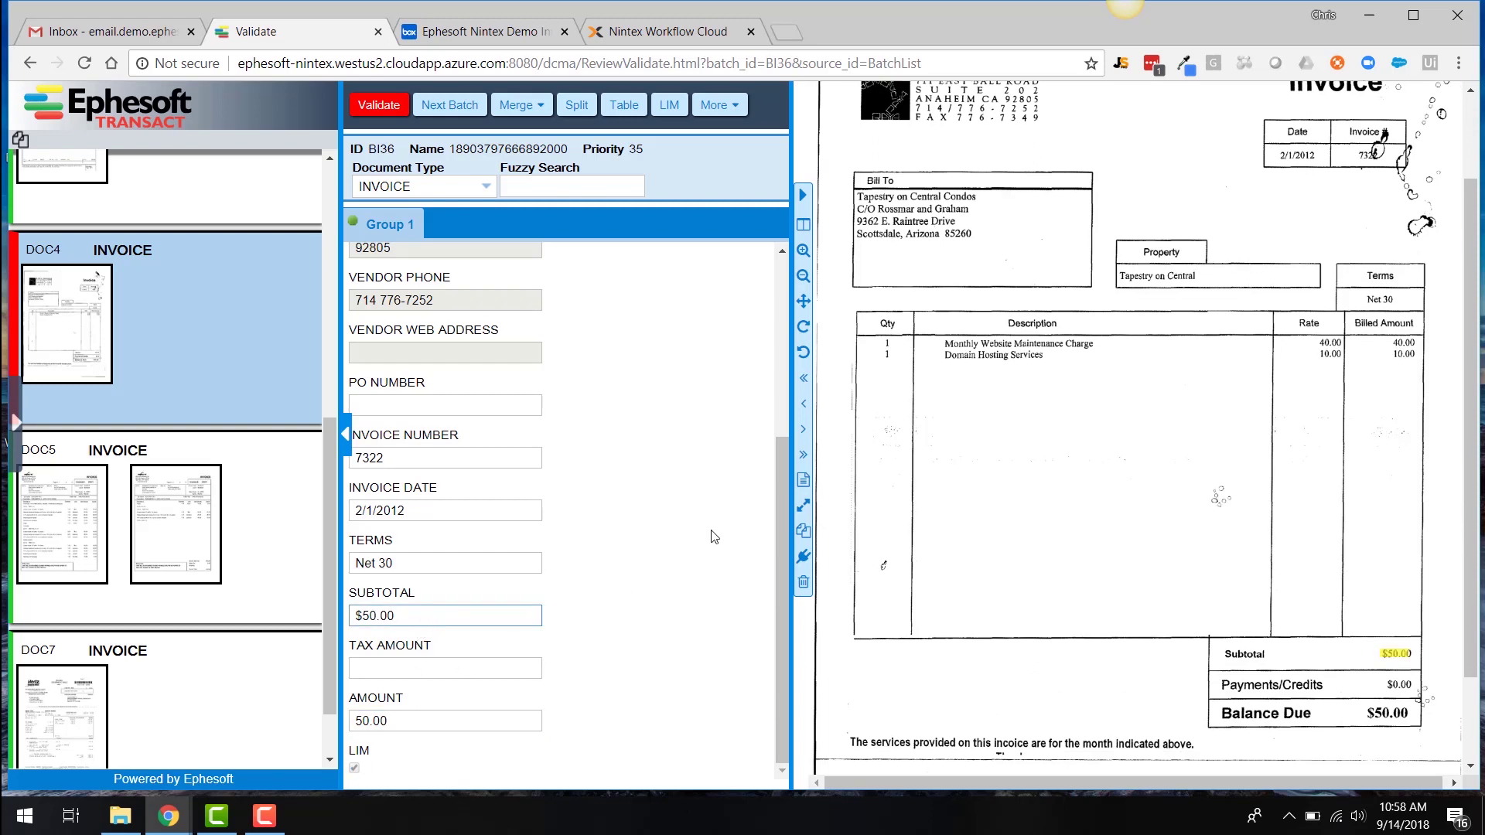
scroll(714, 537, up, 3)
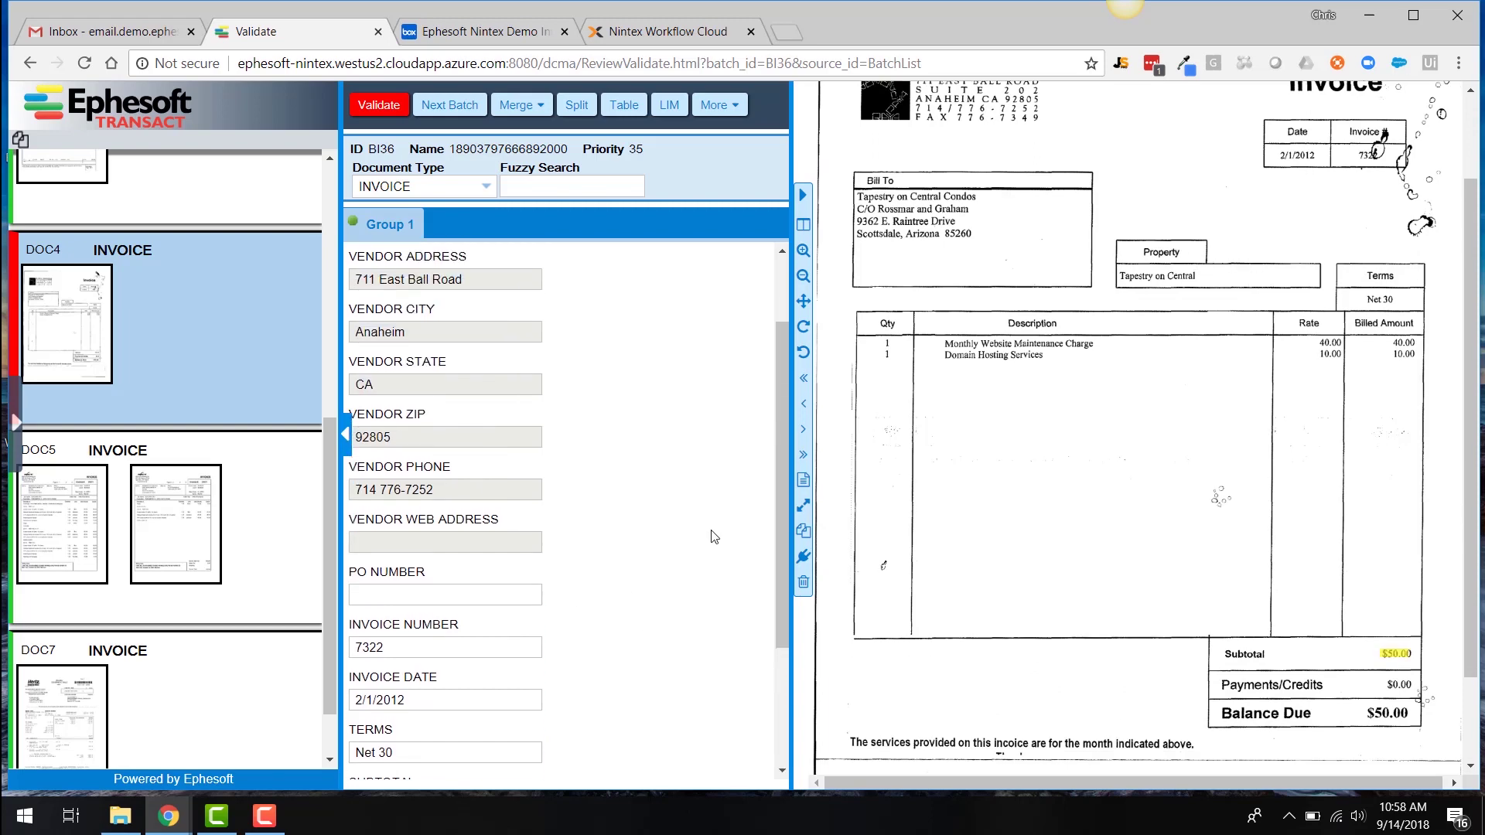
click(441, 699)
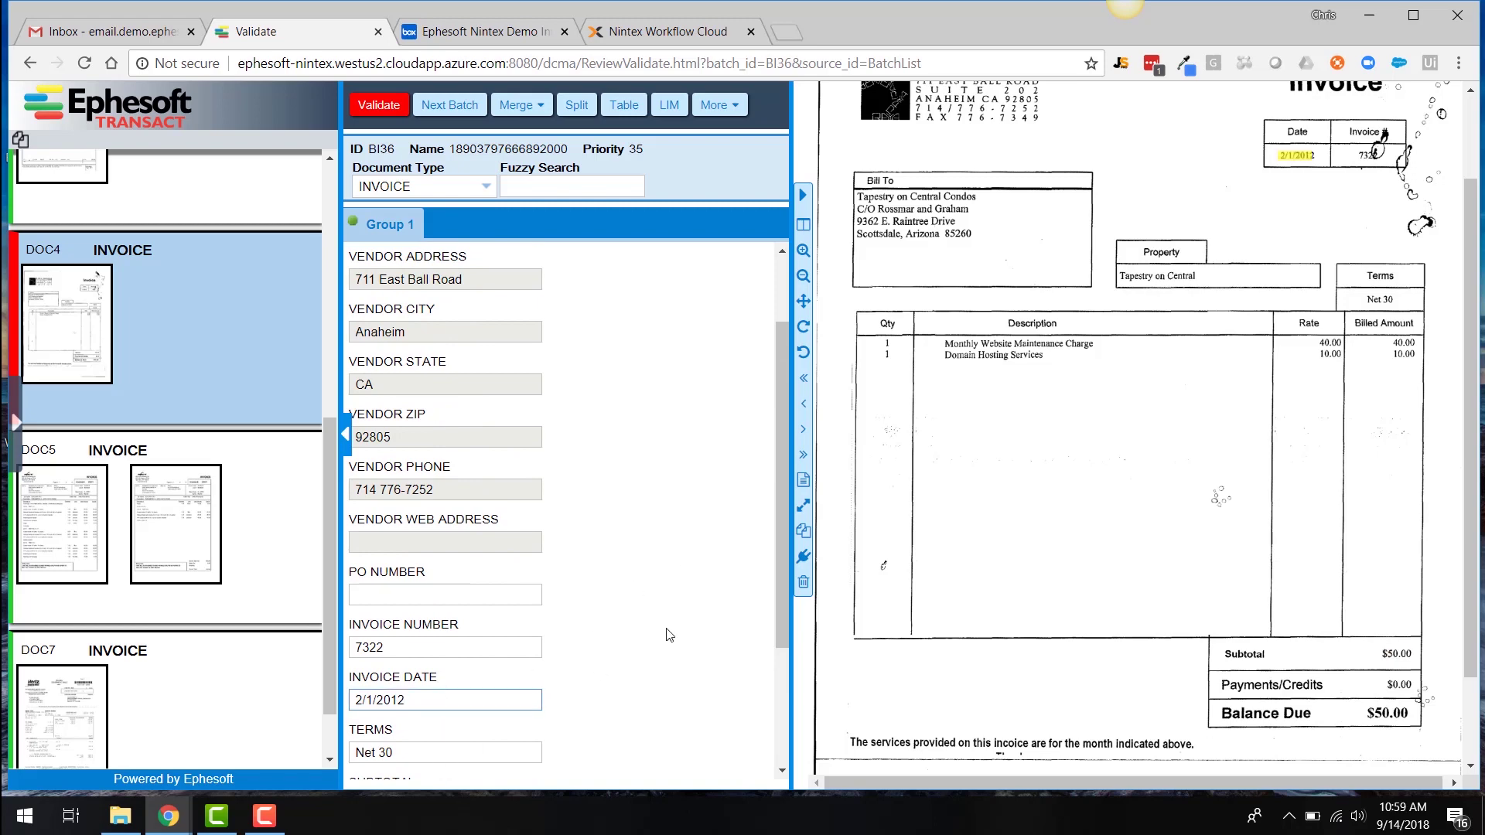
scroll(496, 347, up, 2)
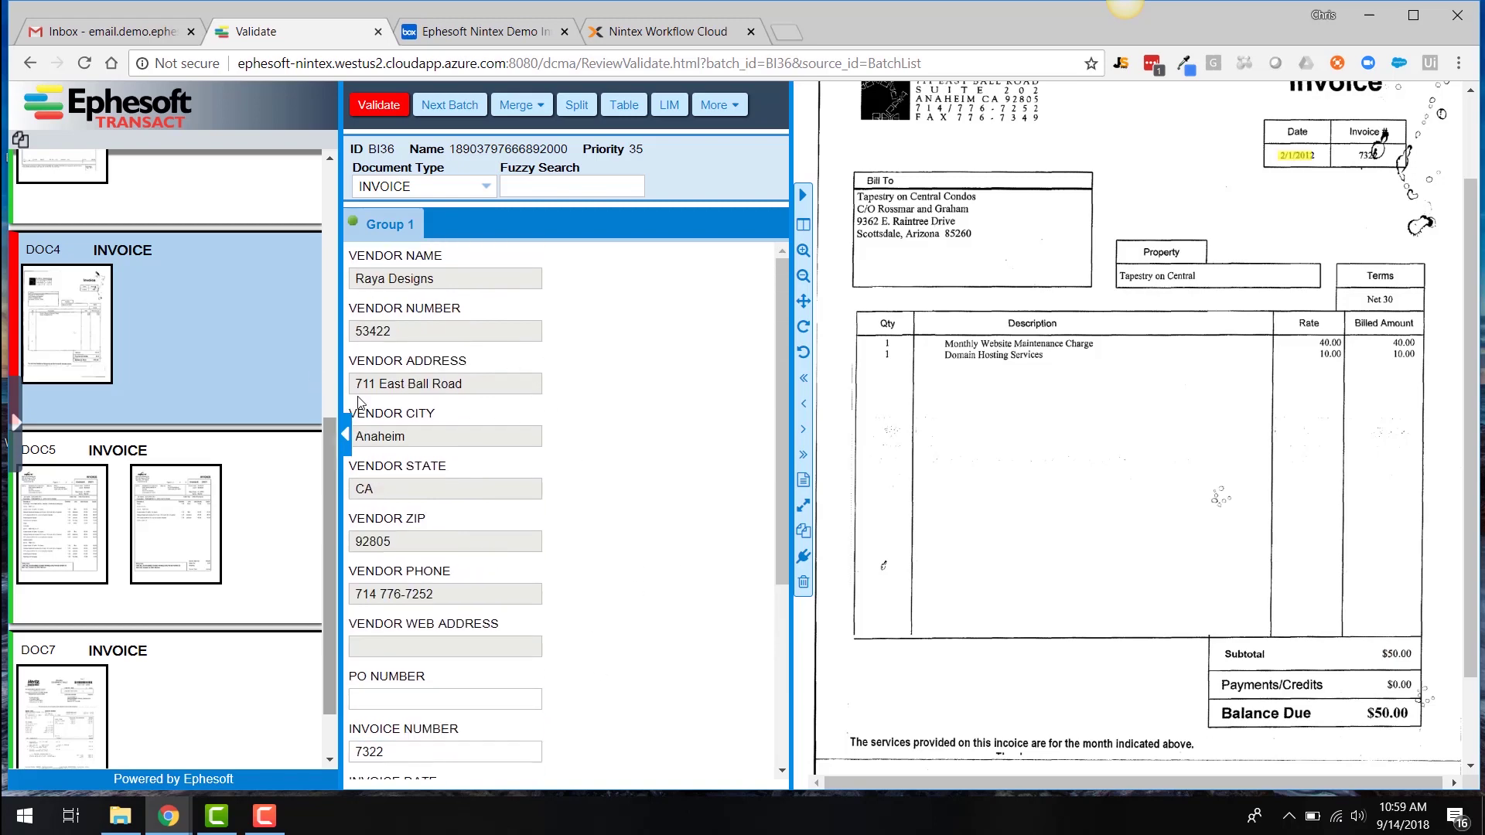
double_click(440, 339)
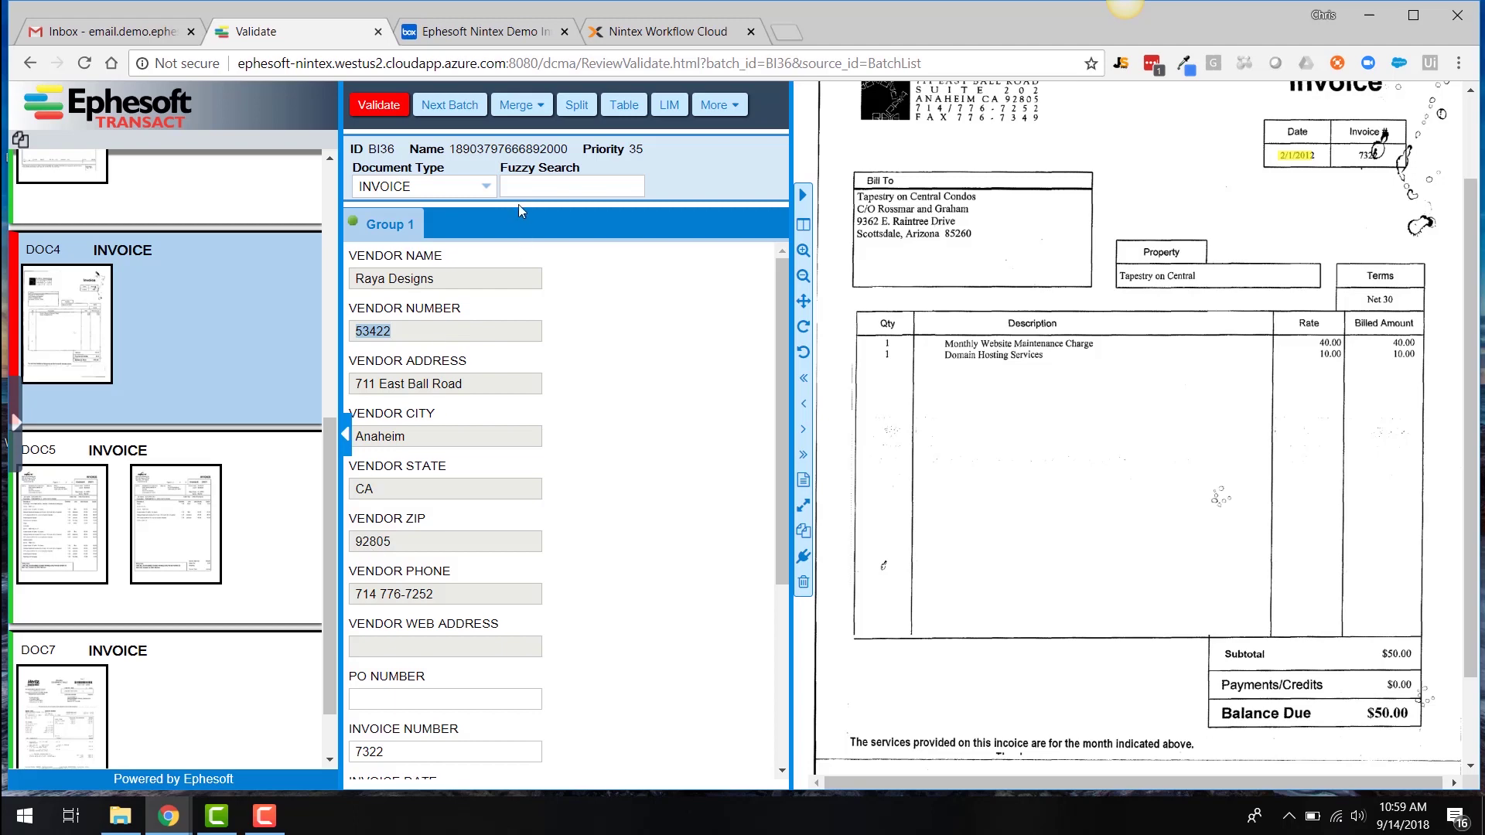
Validate the batch, confirm Validation Done, and return to the Box Ephesoft Nintex Demo Invoice folder.
click(373, 111)
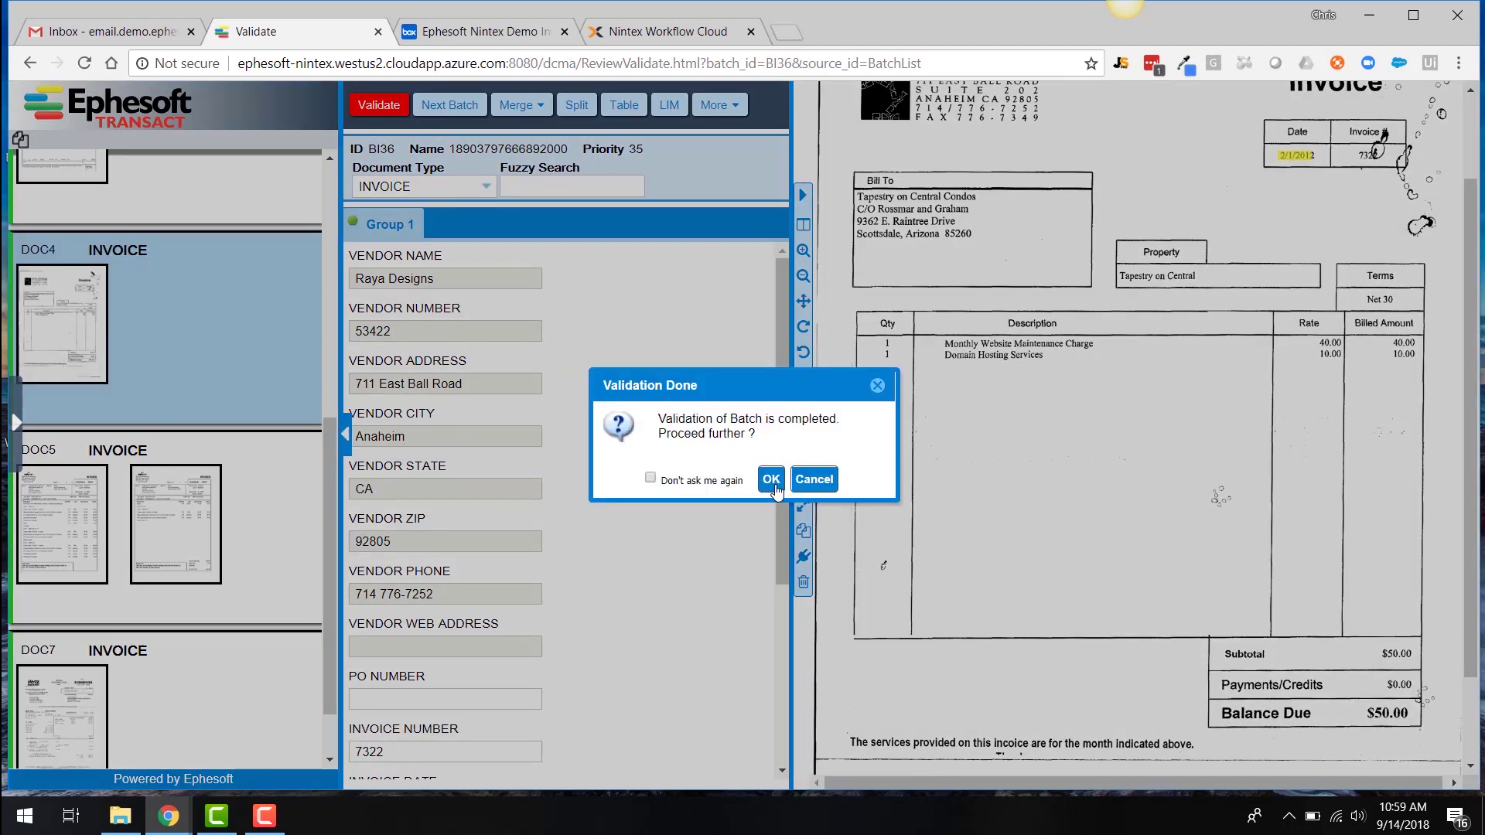
click(772, 482)
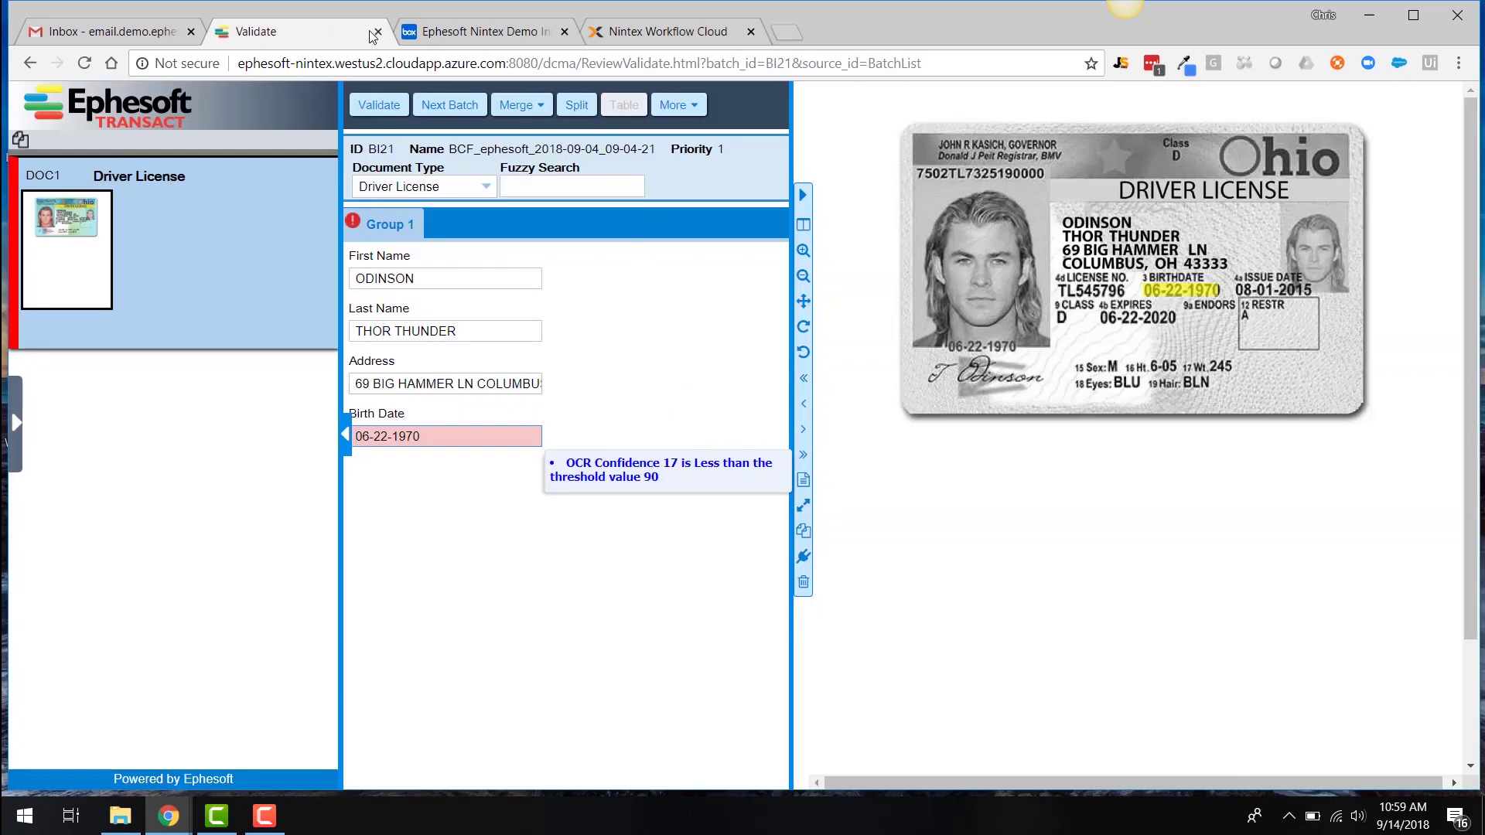
click(382, 39)
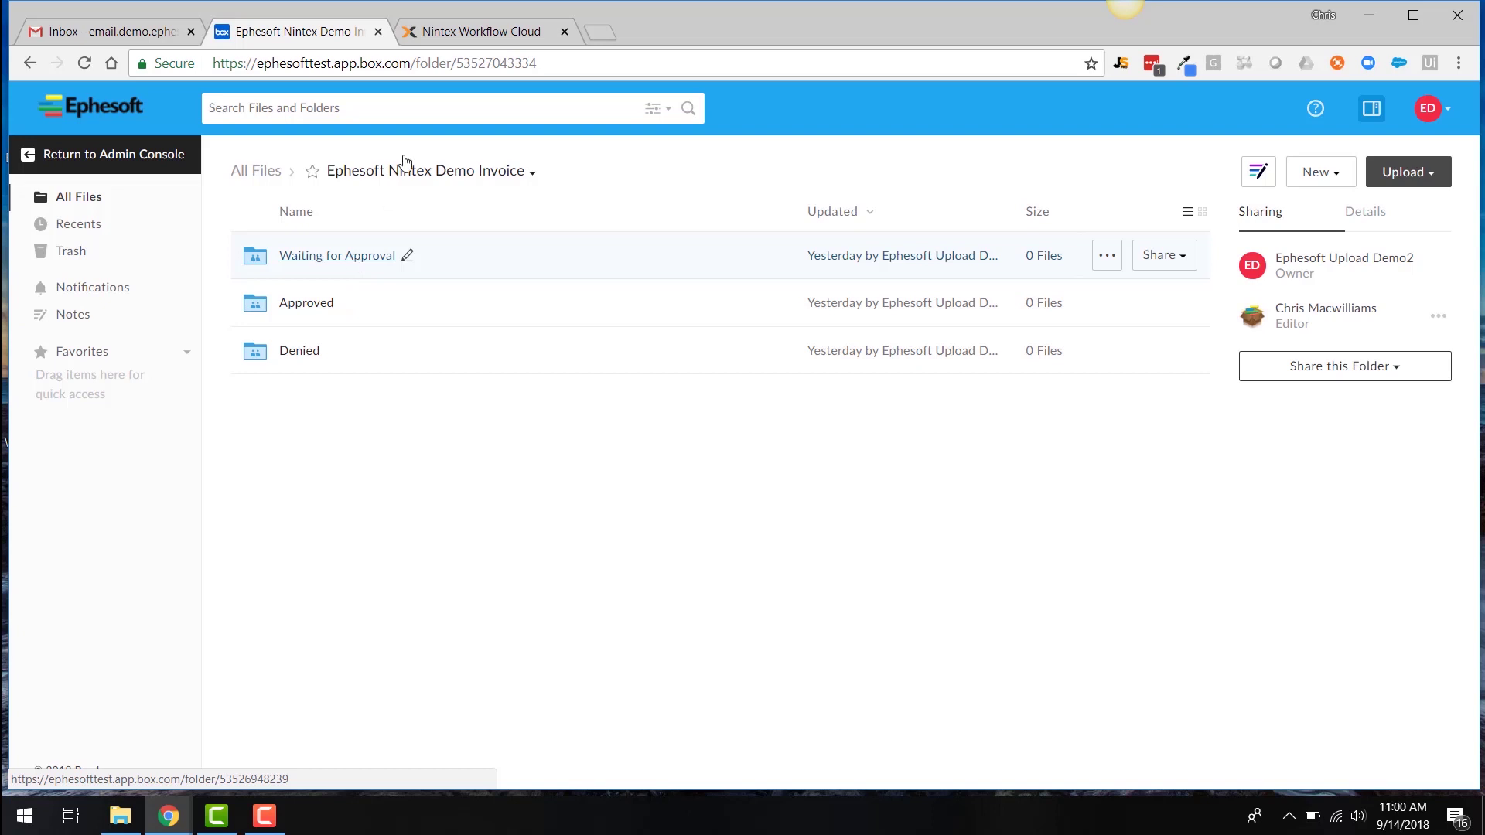
click(492, 31)
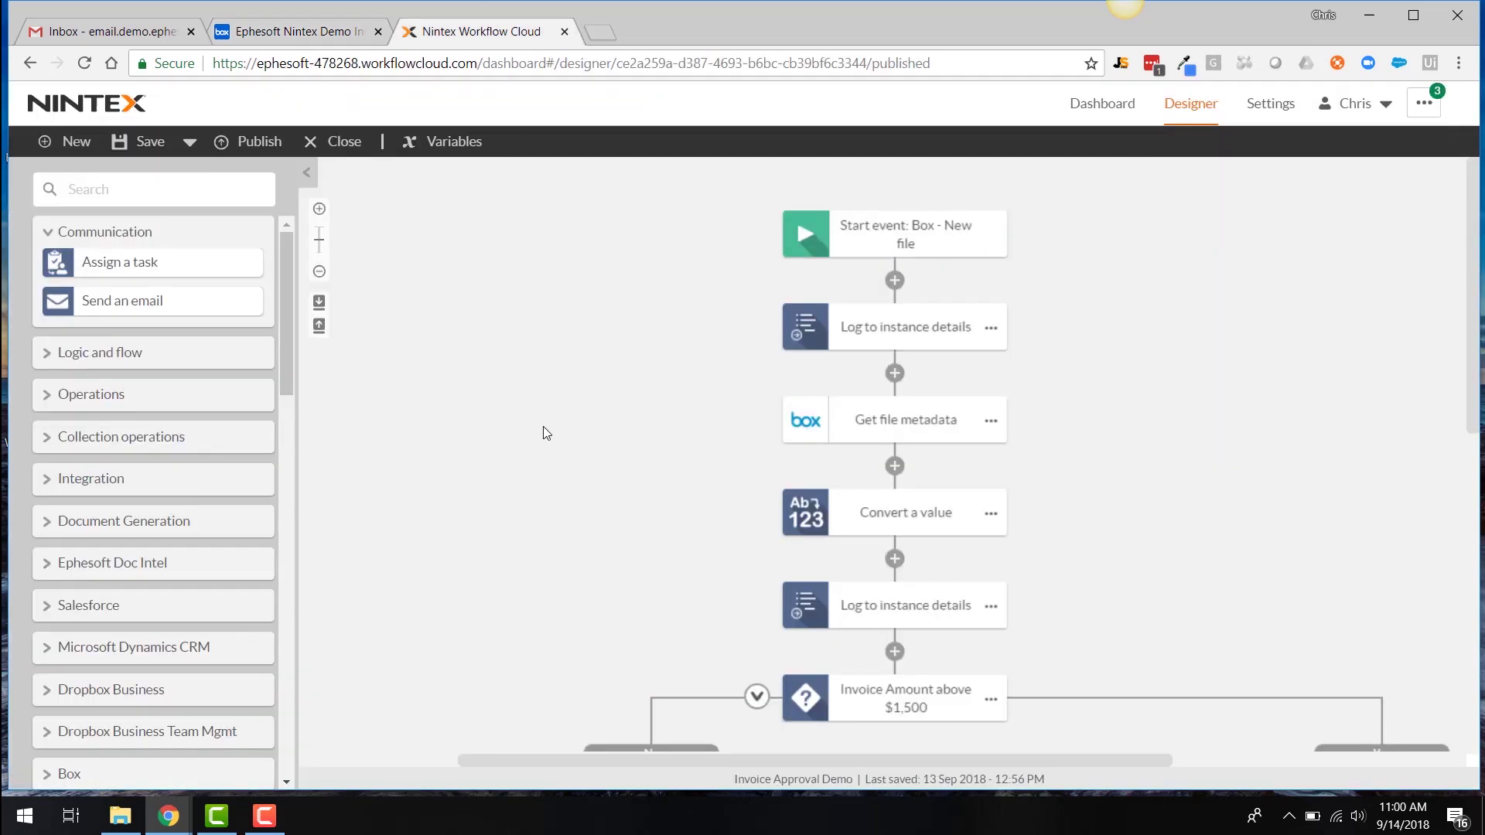
scroll(537, 442, down, 1)
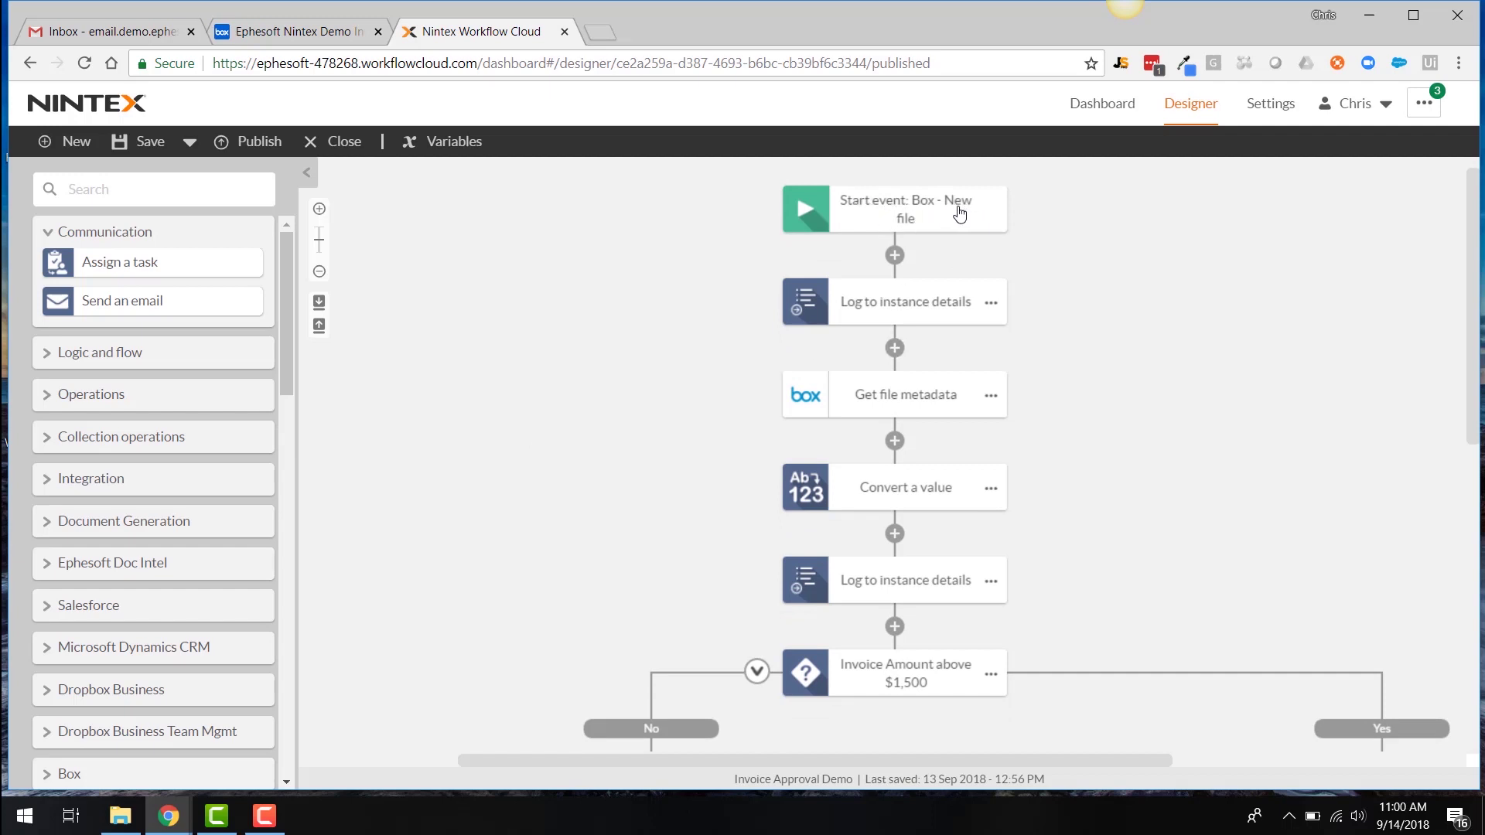
scroll(880, 373, down, 2)
scroll(777, 653, down, 3)
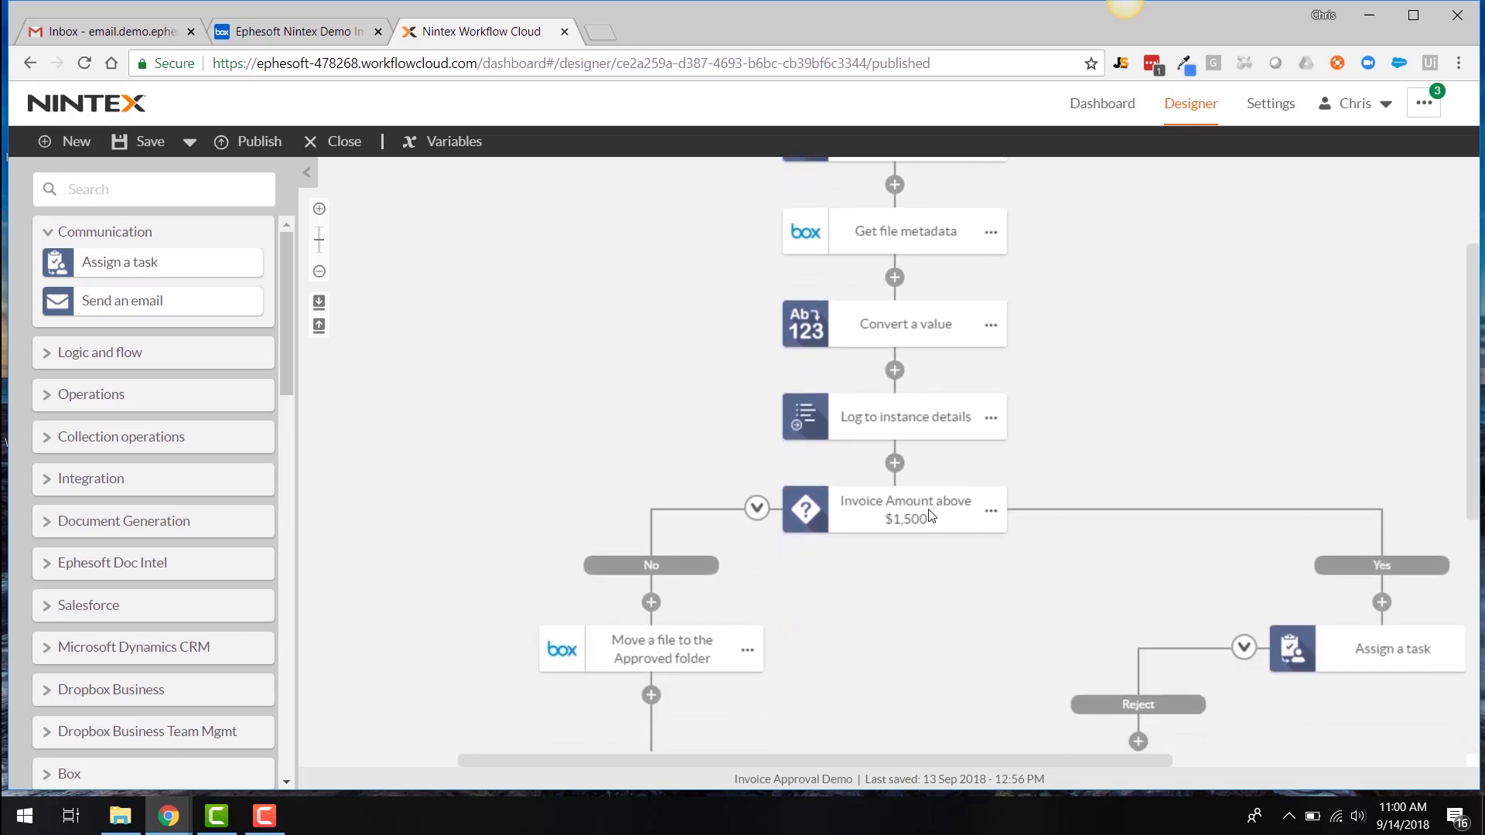
scroll(930, 515, down, 1)
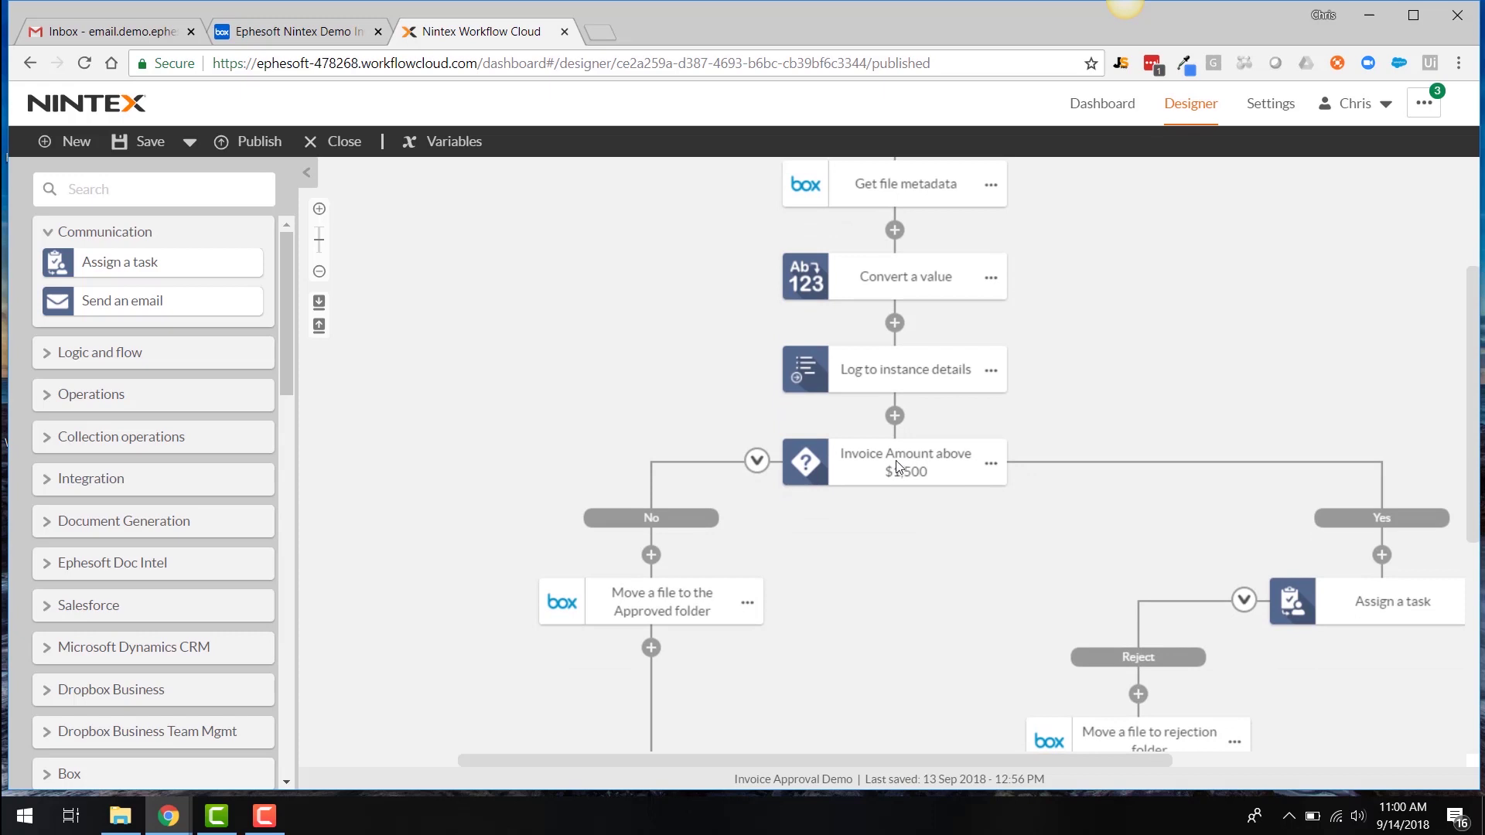
scroll(898, 486, down, 1)
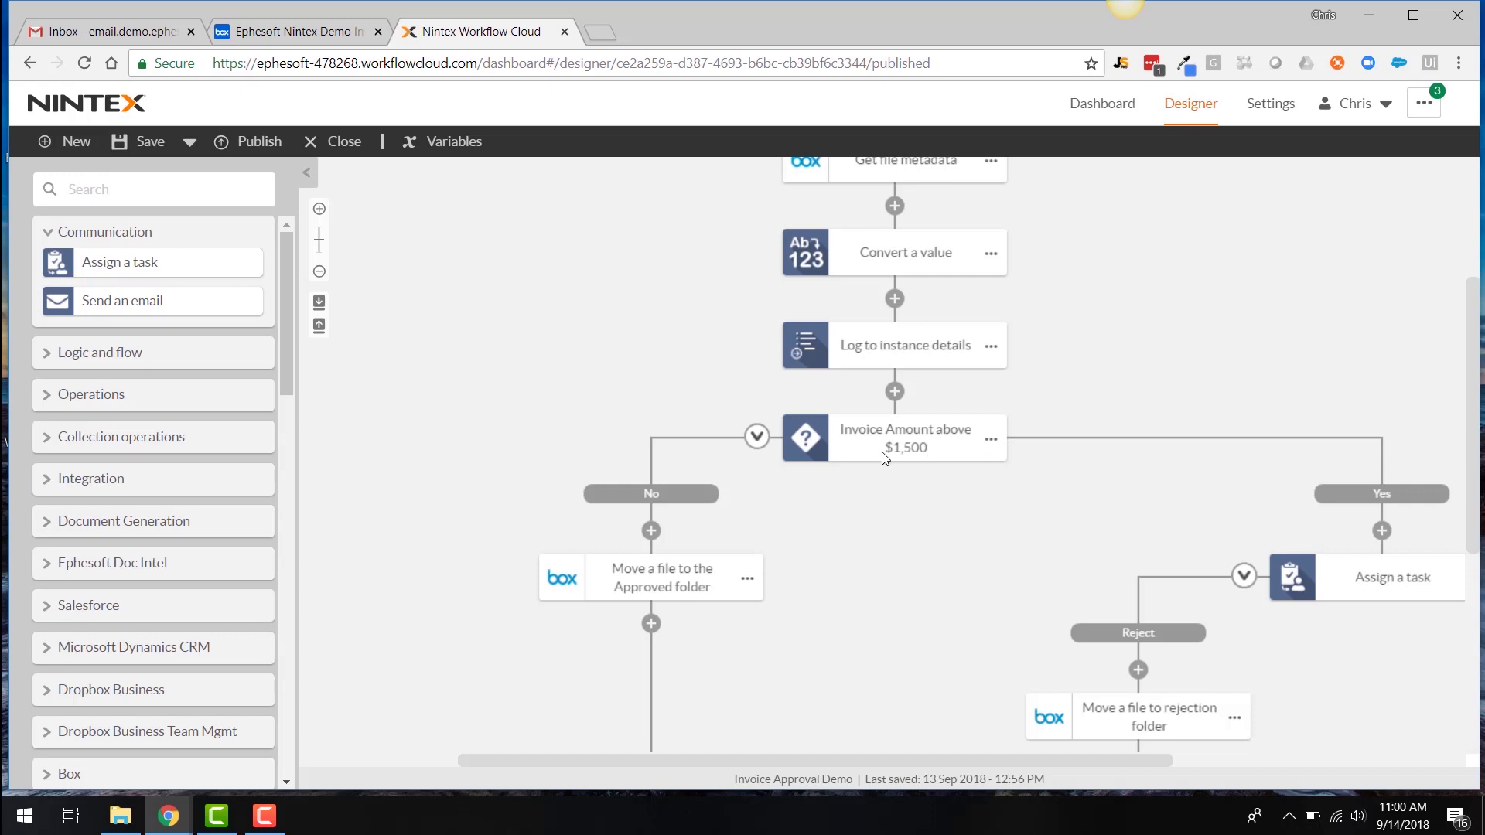
scroll(1406, 550, down, 1)
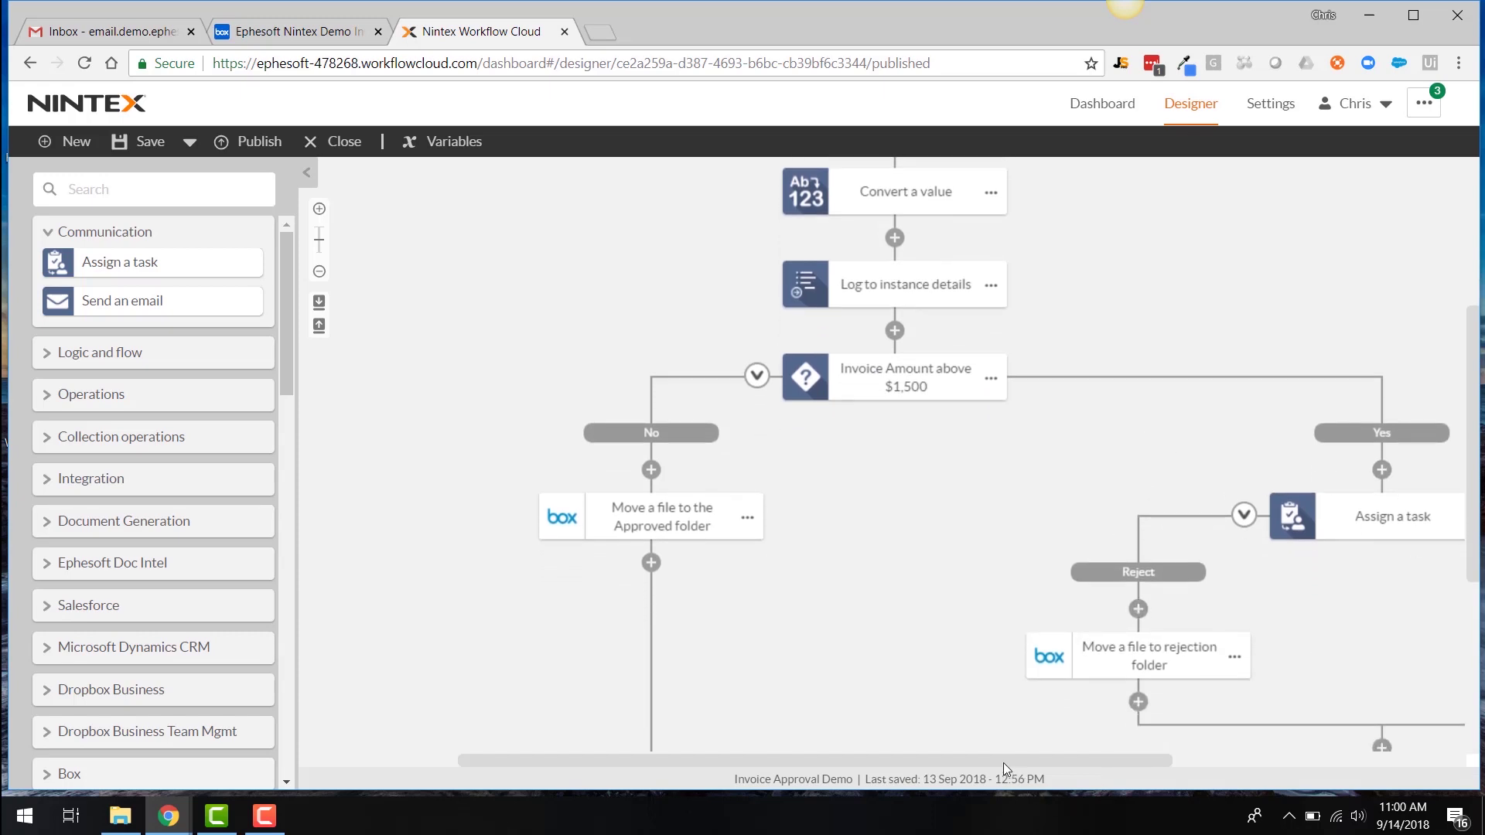
drag(1004, 763, 1164, 787)
scroll(1057, 579, down, 1)
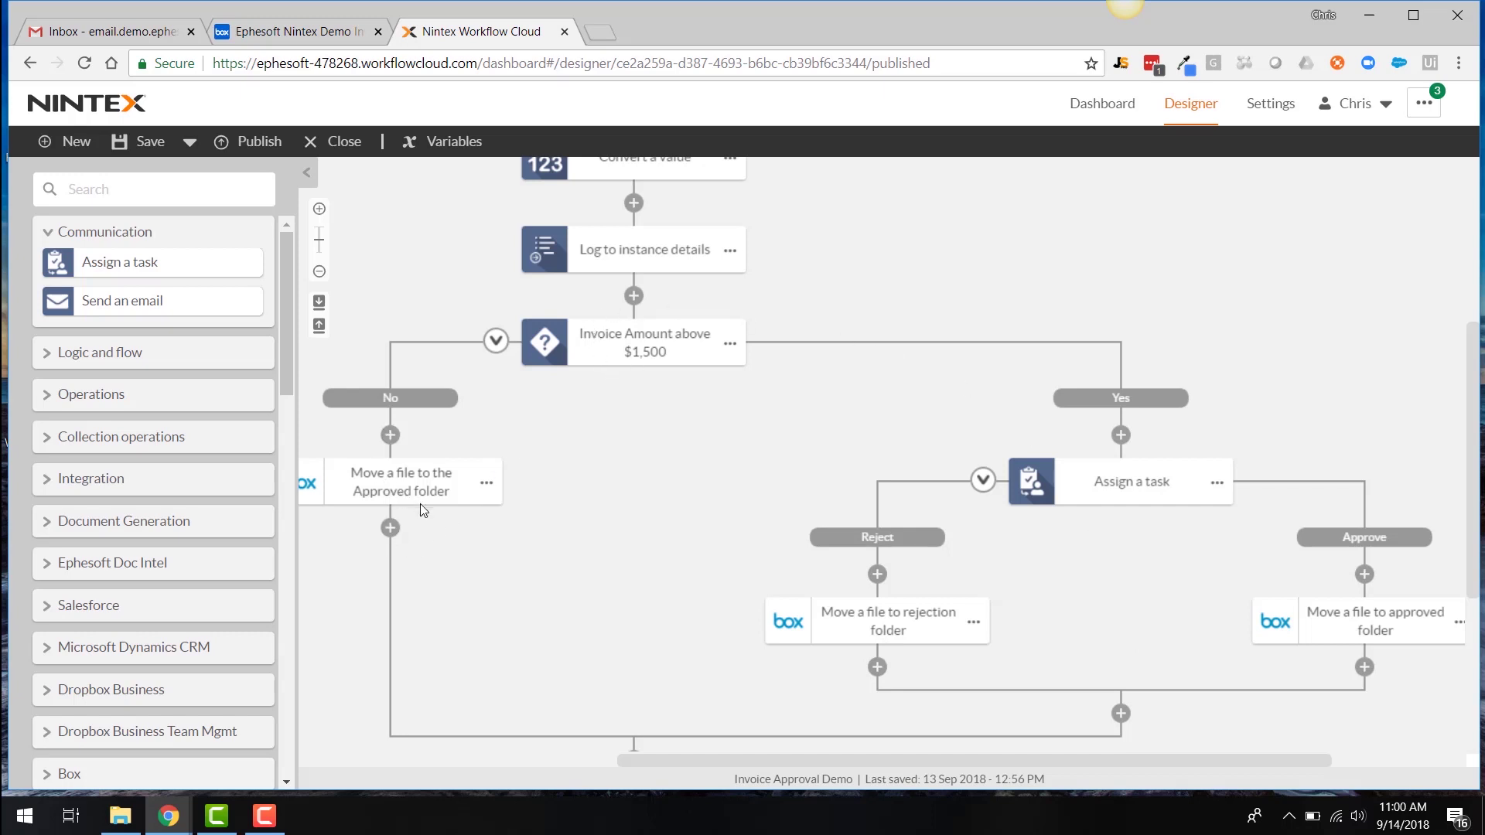
Open Box's Waiting for Approval folder and refresh it to list the five exported invoice PDFs.
click(318, 31)
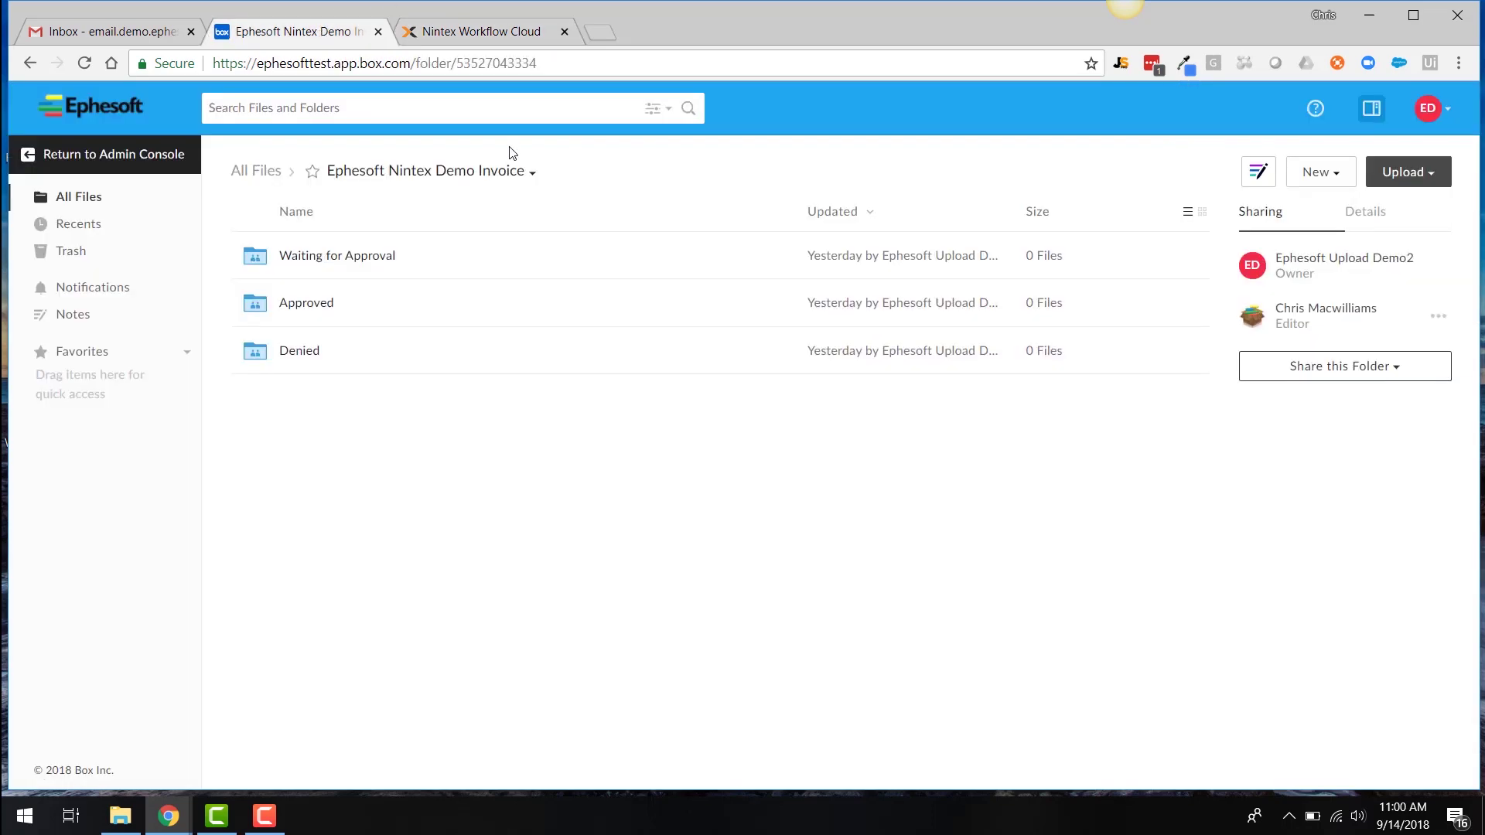
click(345, 258)
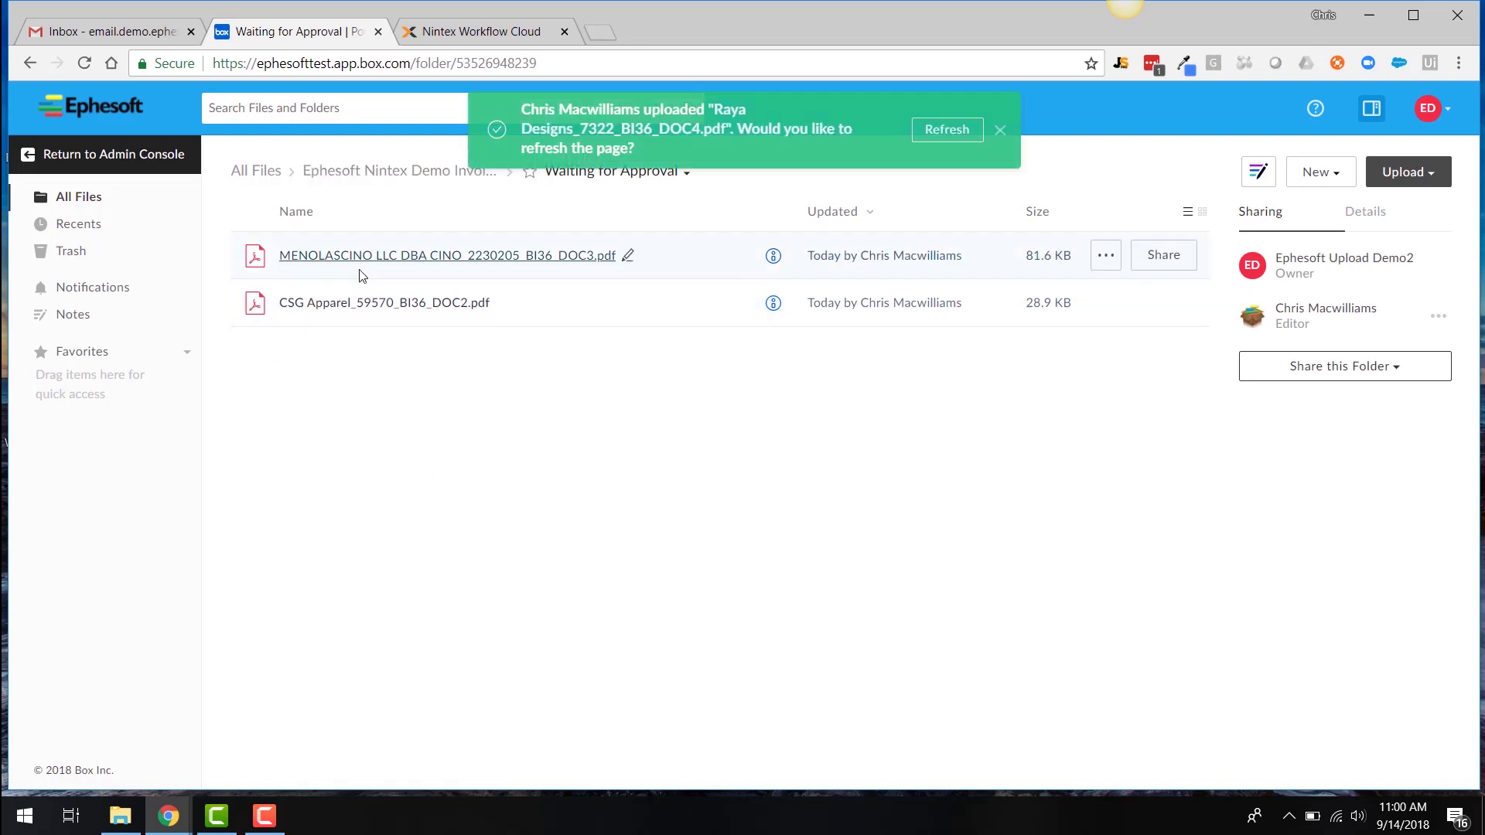
click(947, 130)
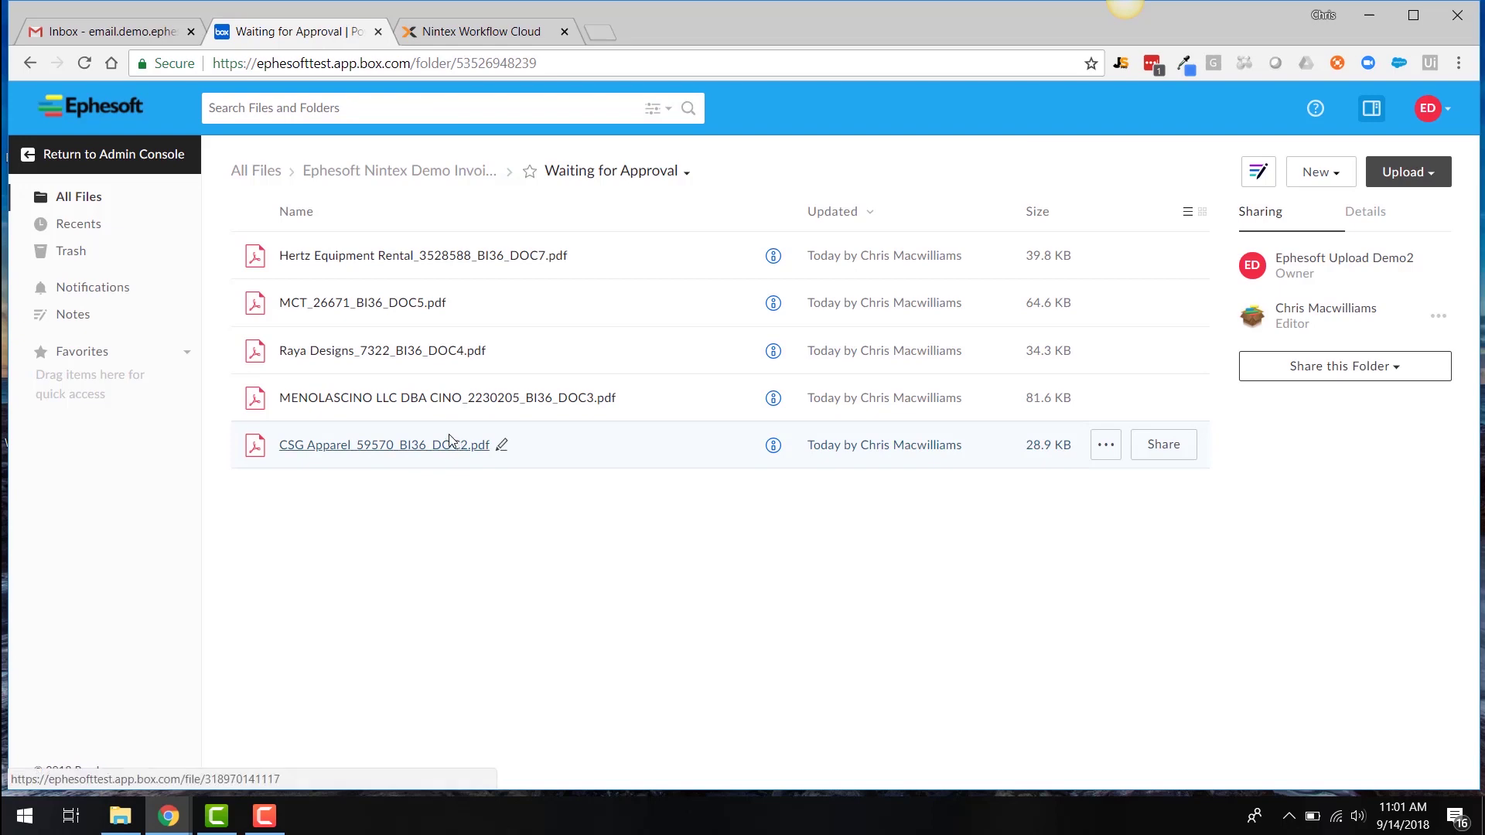
click(309, 399)
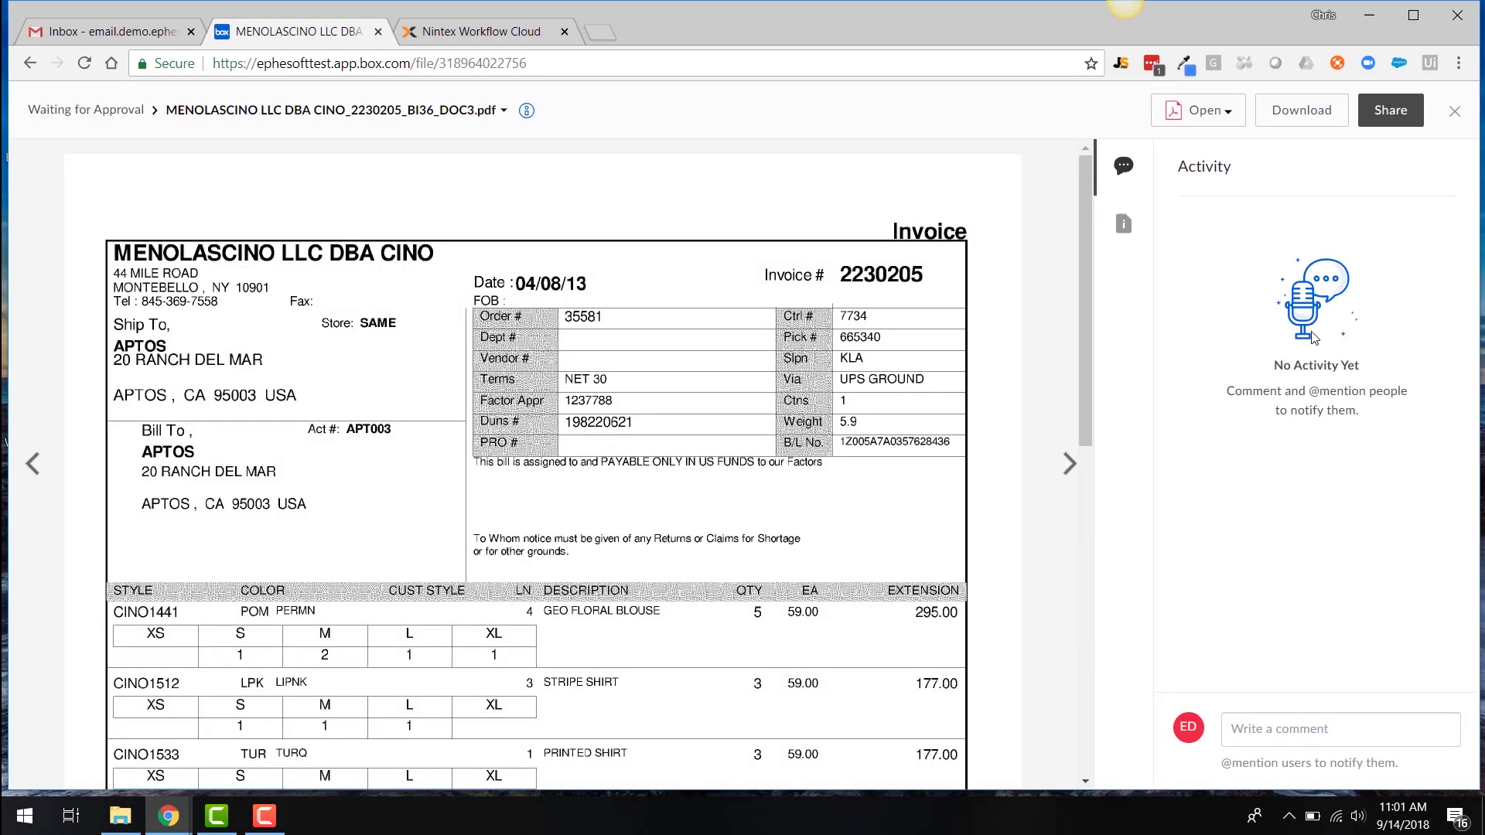
click(1125, 224)
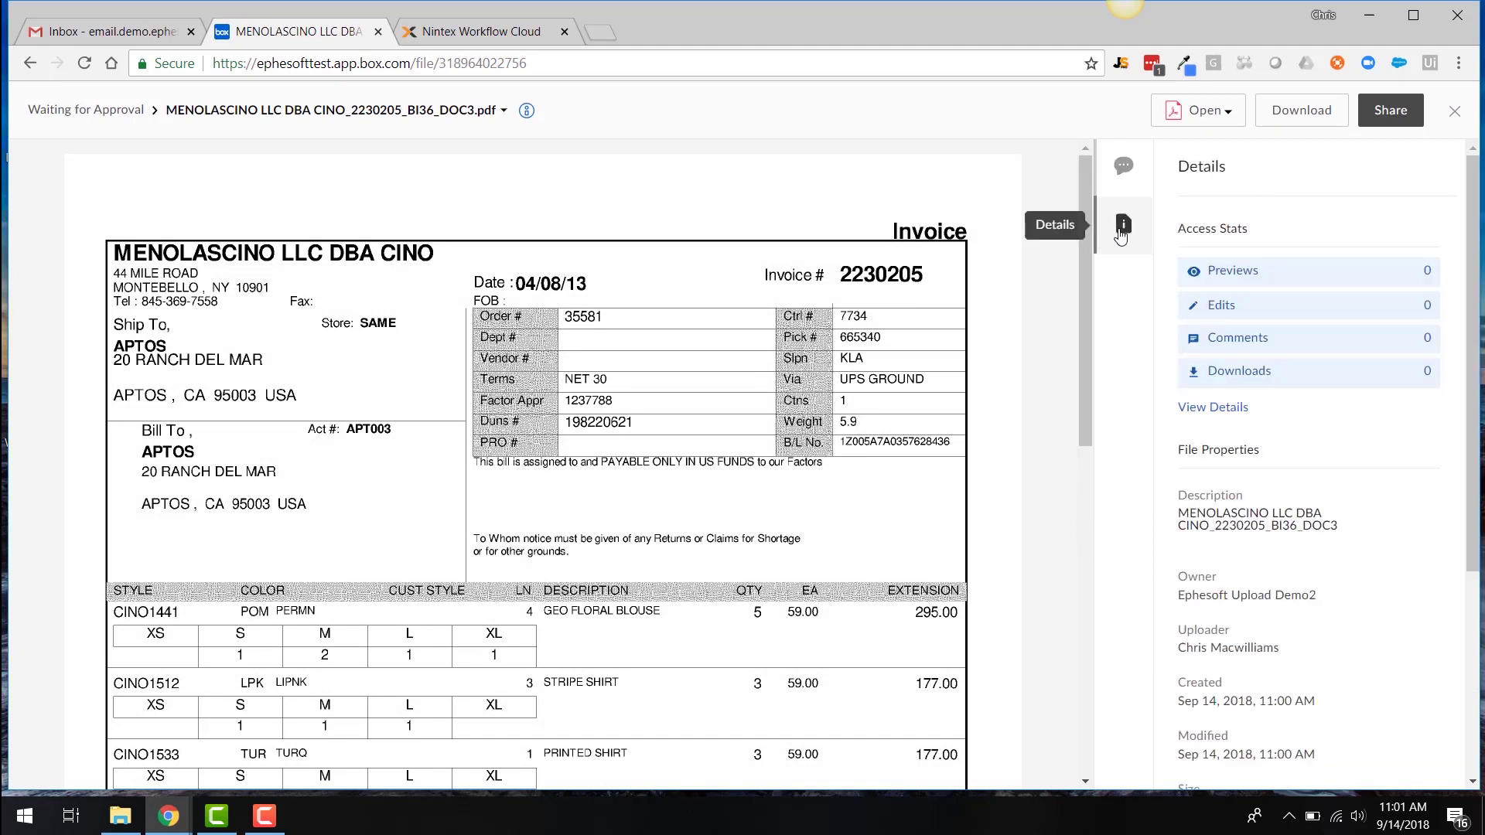
scroll(1145, 406, down, 5)
scroll(1168, 410, down, 1)
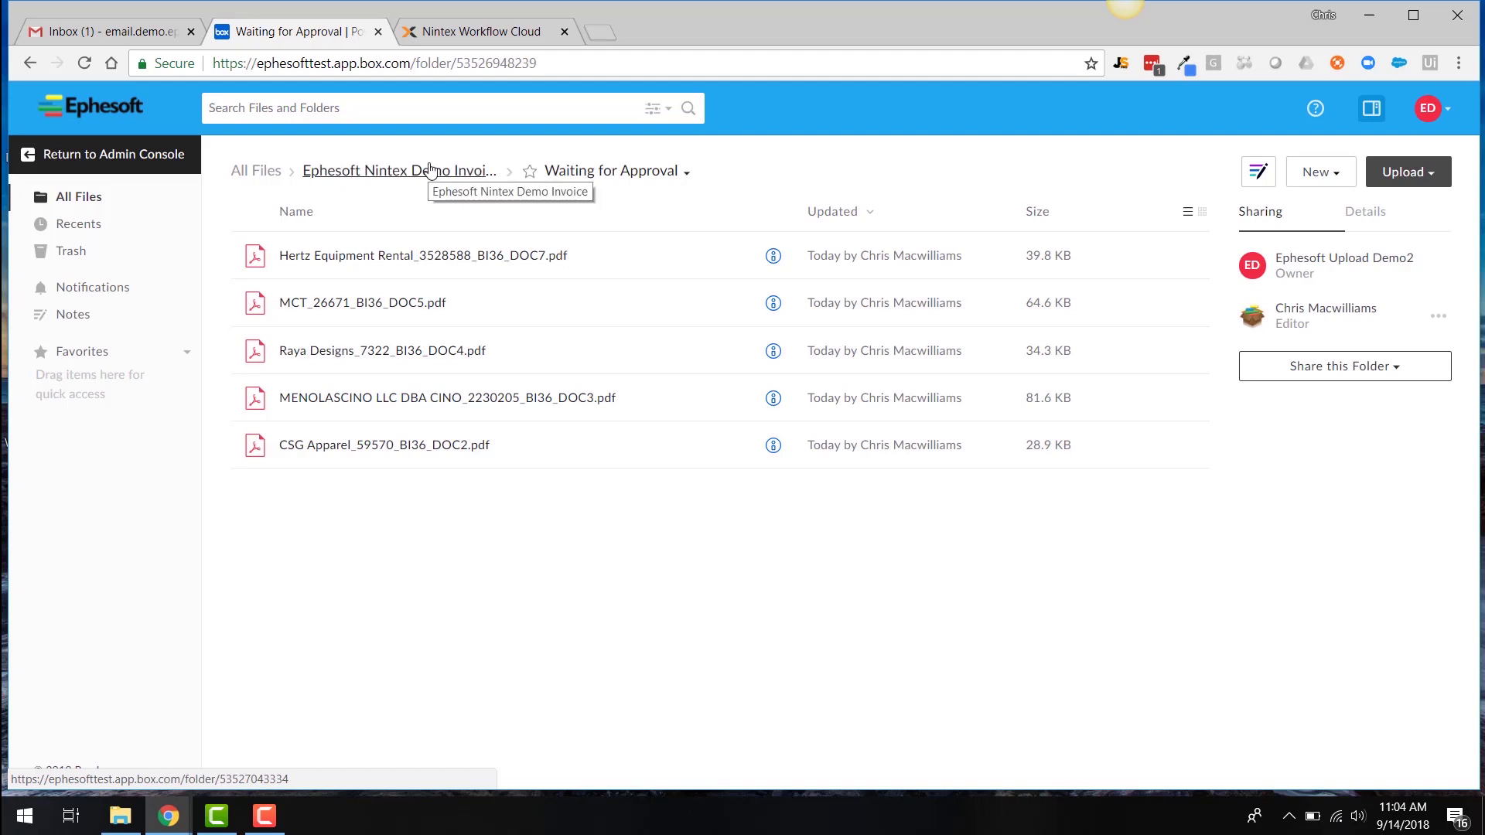
Check Box's Approved folder (four invoices) and the empty Denied folder, then go to Gmail.
click(429, 171)
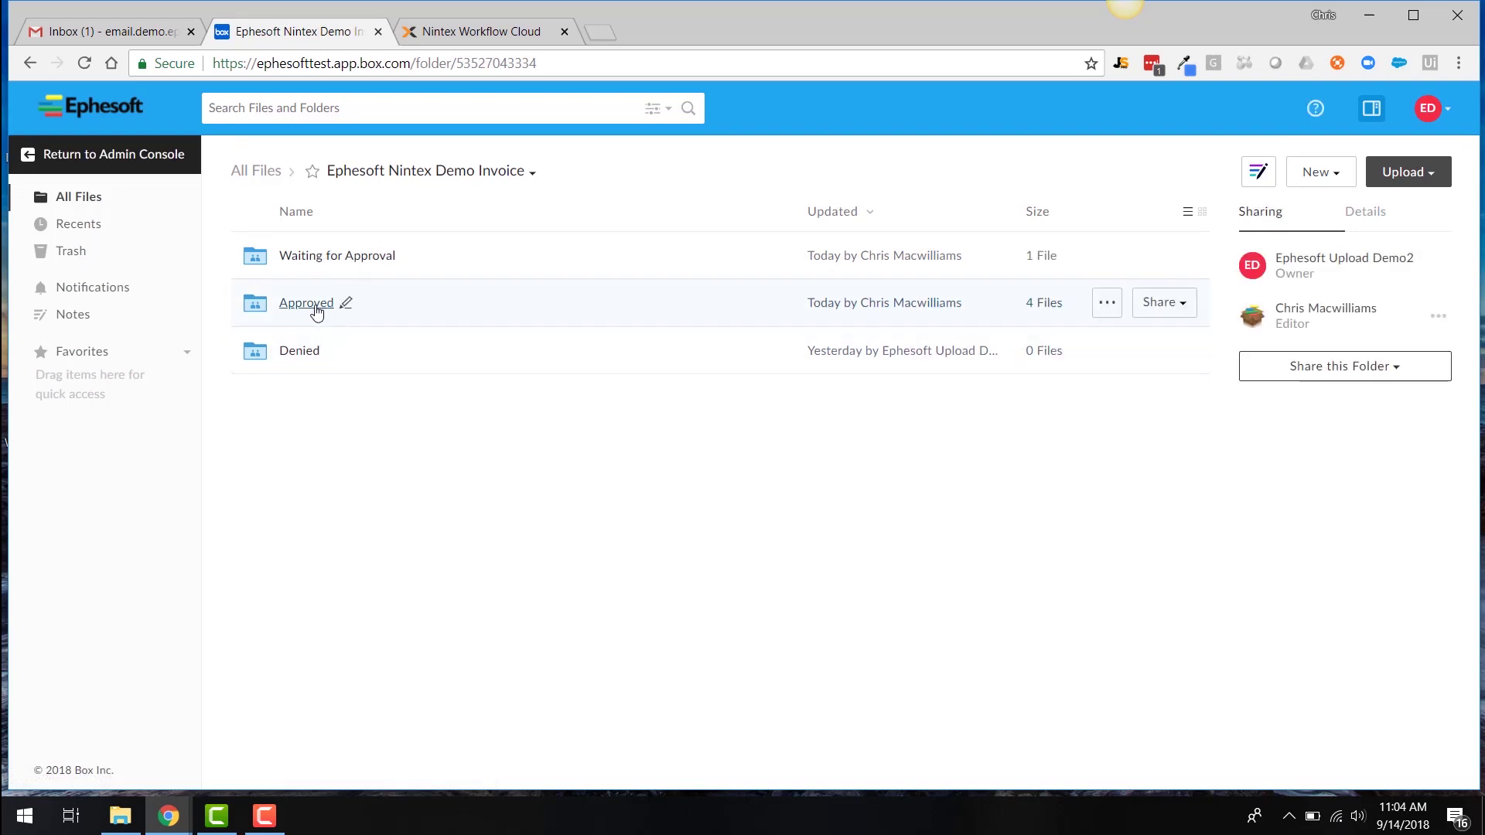
click(288, 308)
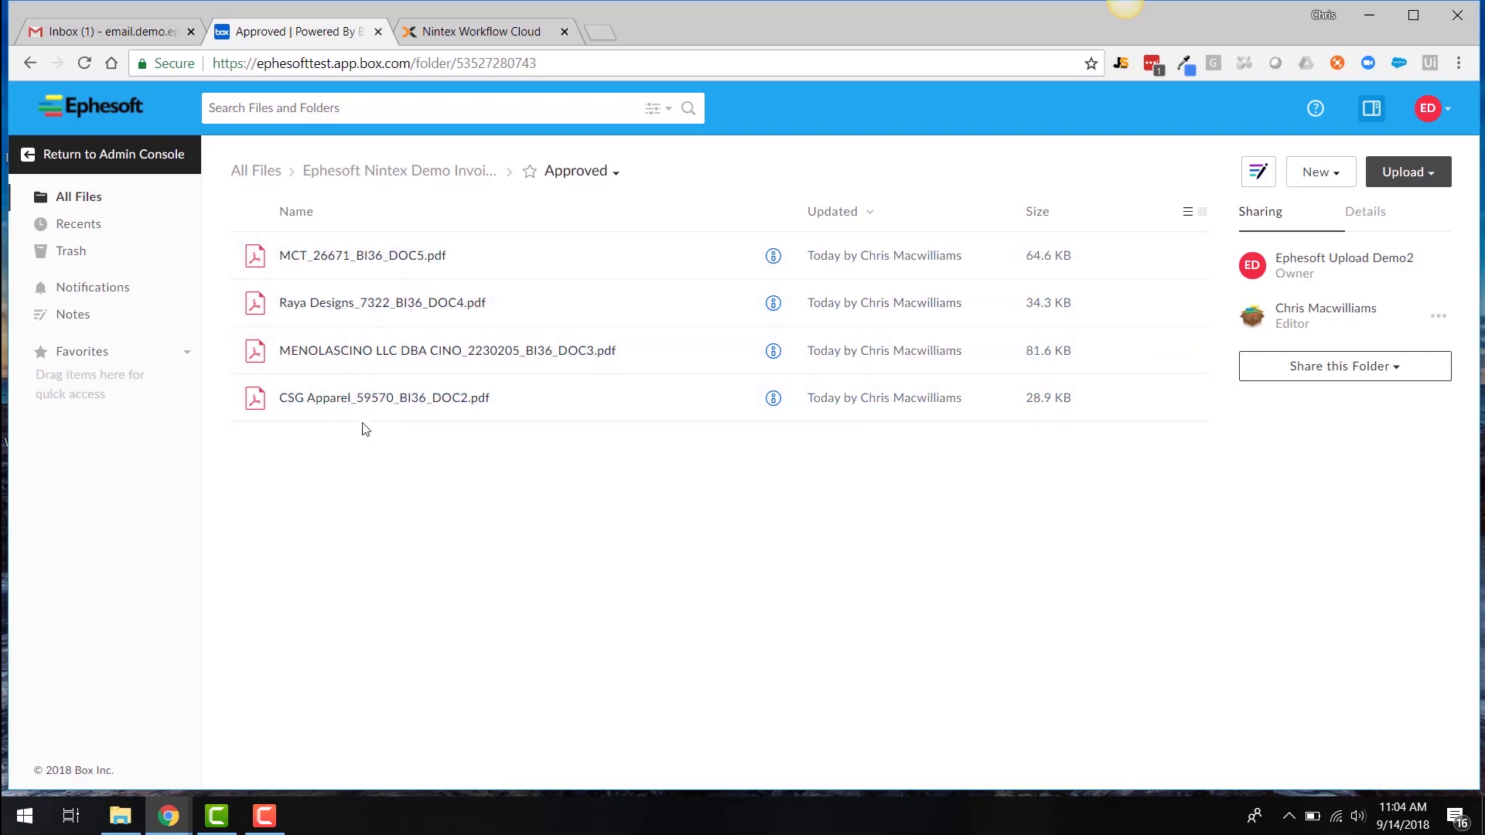
click(437, 172)
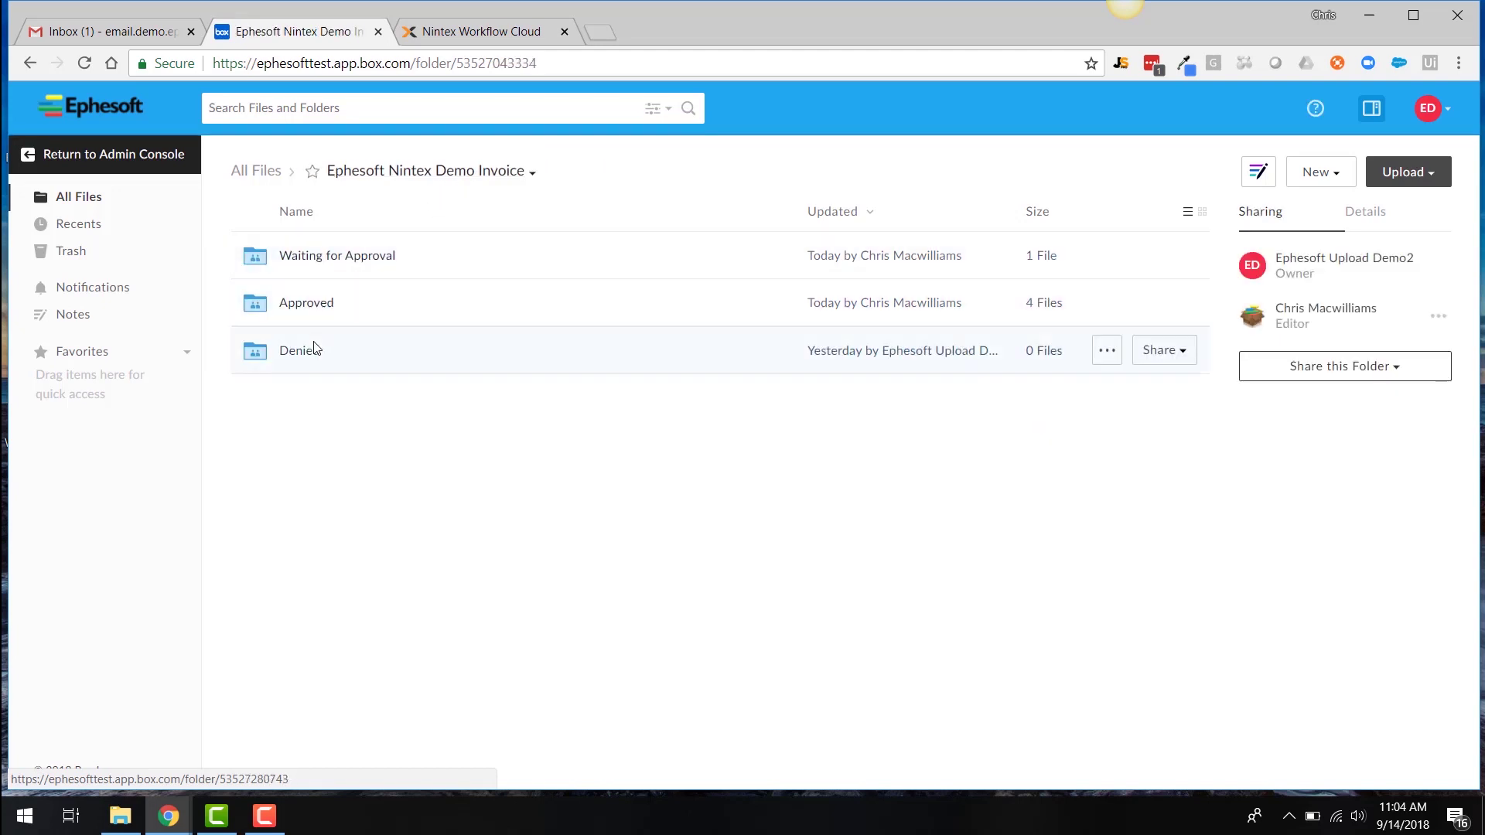
click(298, 355)
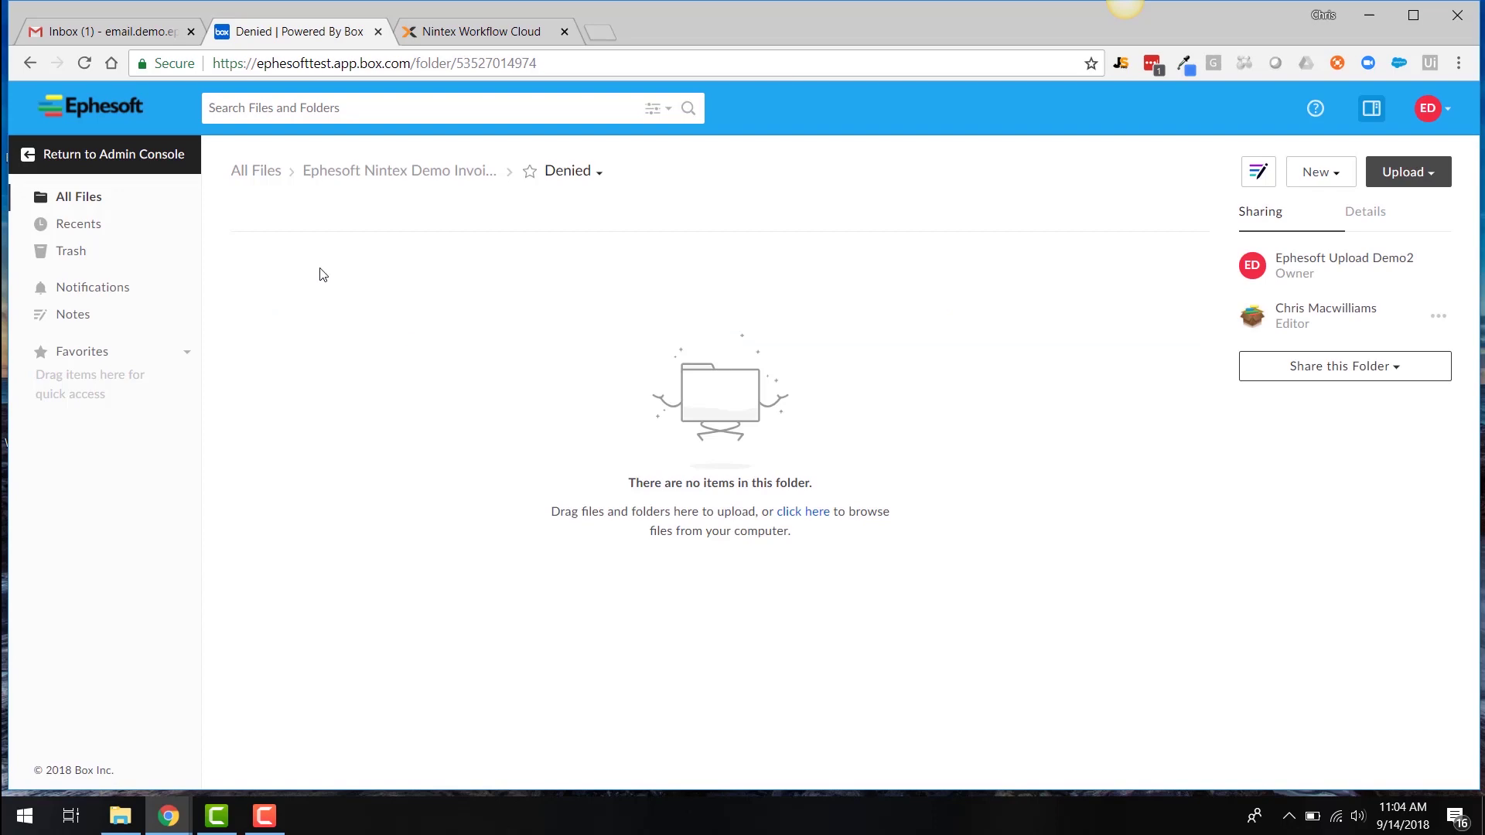
click(94, 37)
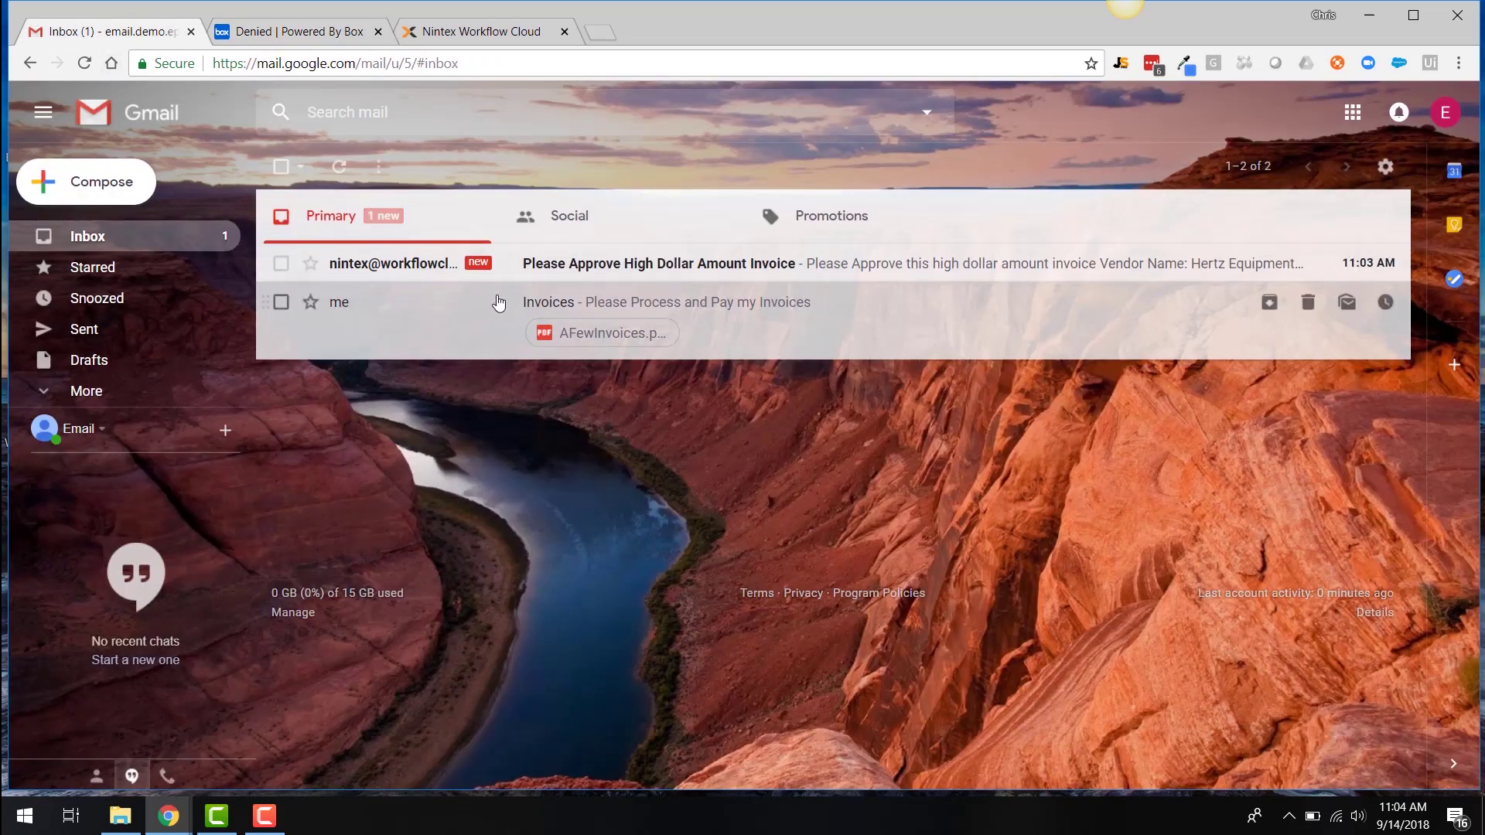
Open the Nintex high-dollar approval email and review the linked Hertz Equipment Rental invoice PDF.
click(396, 266)
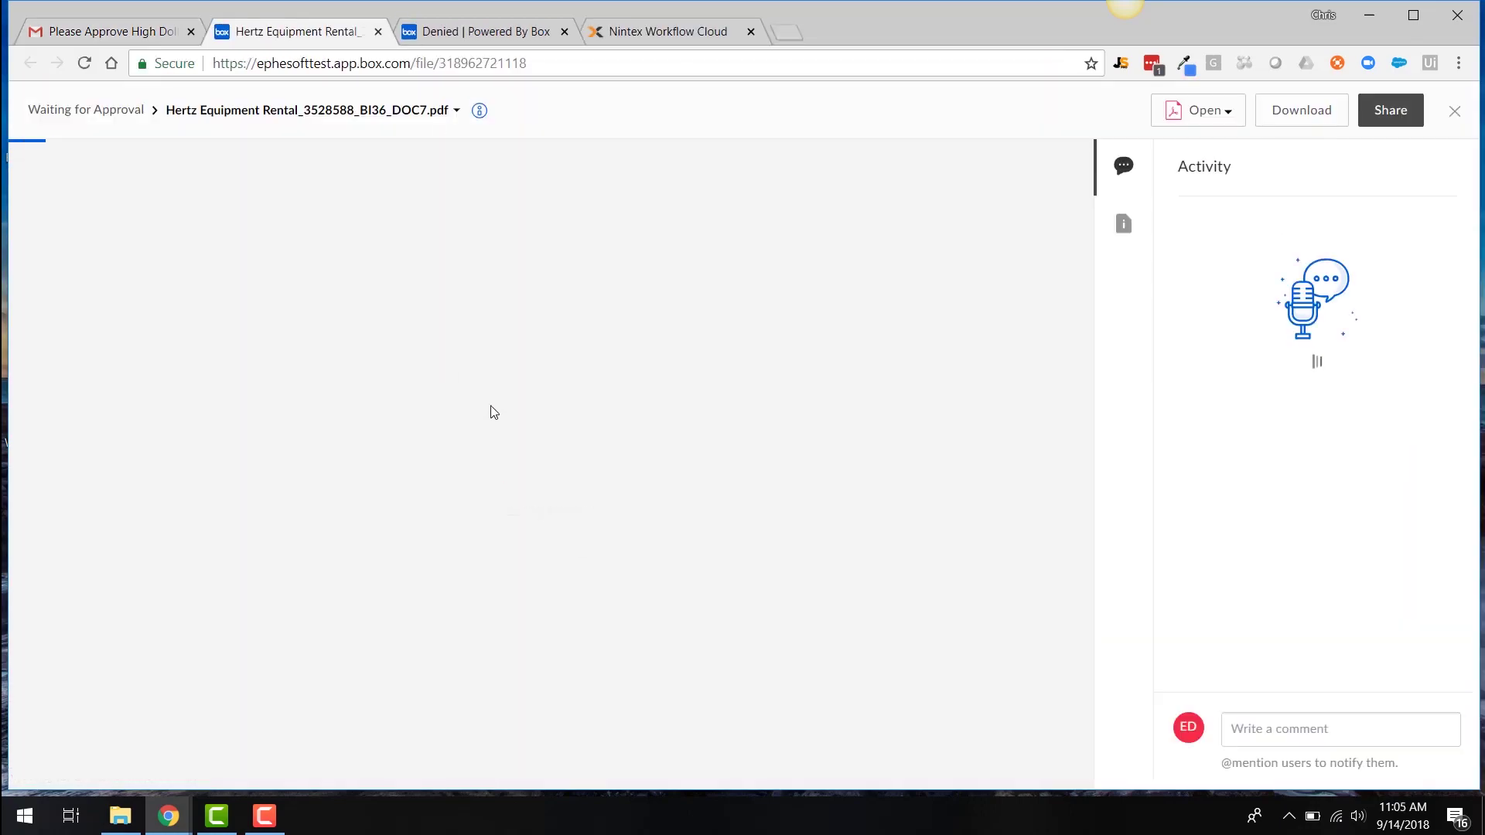
scroll(493, 415, down, 9)
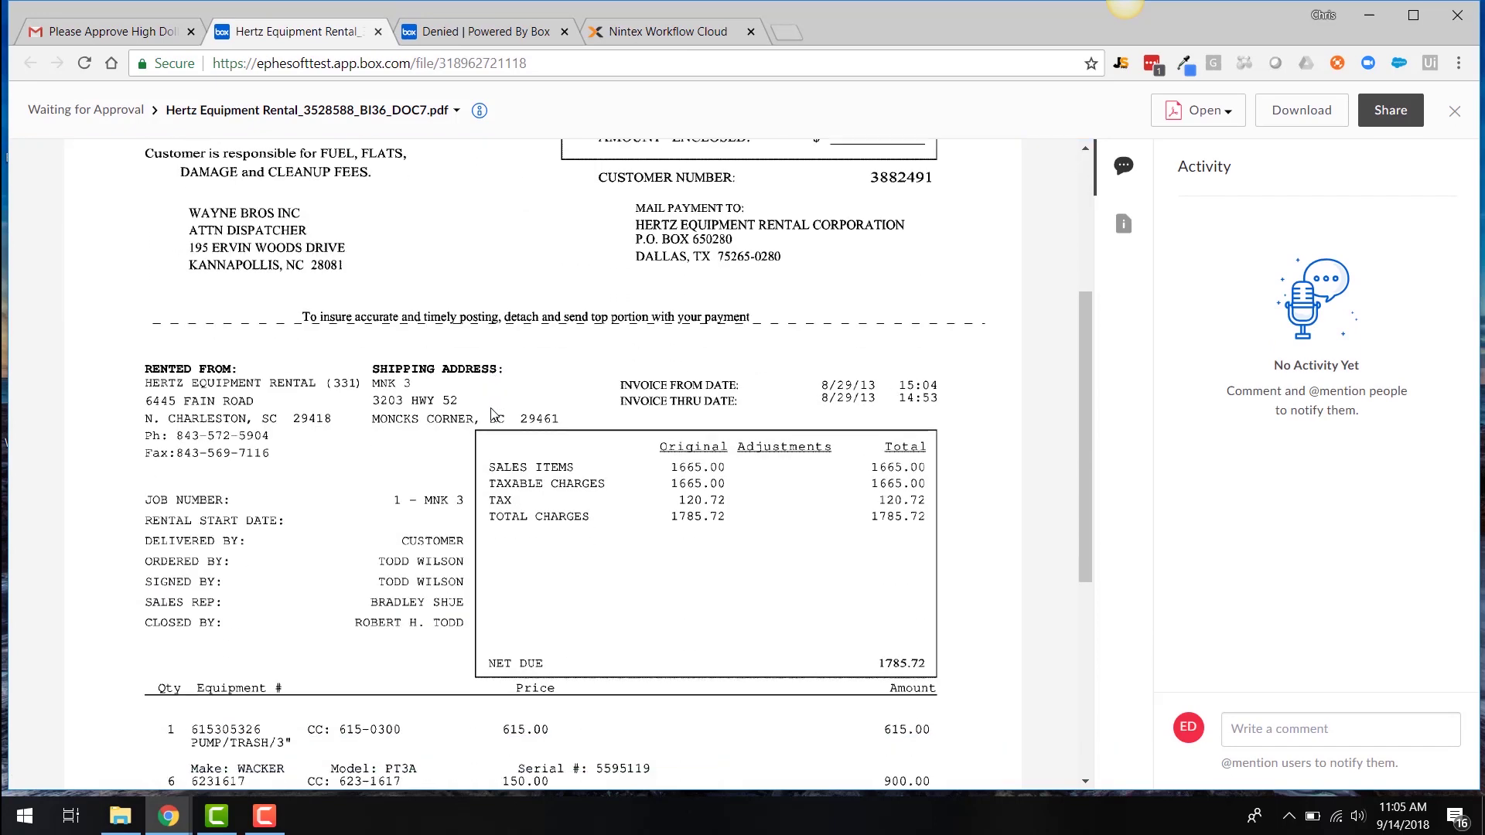
scroll(493, 416, up, 5)
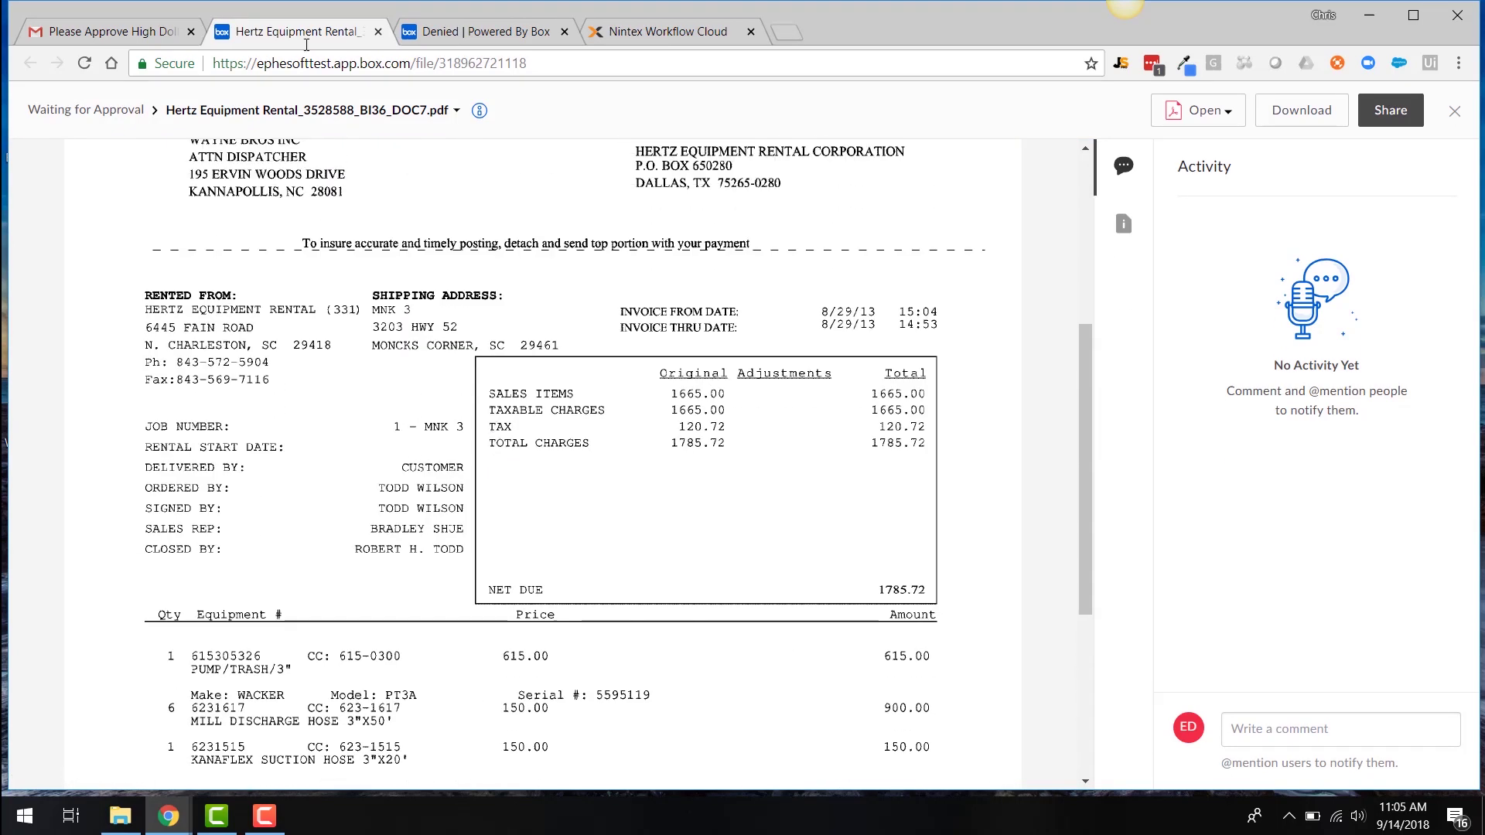
click(116, 32)
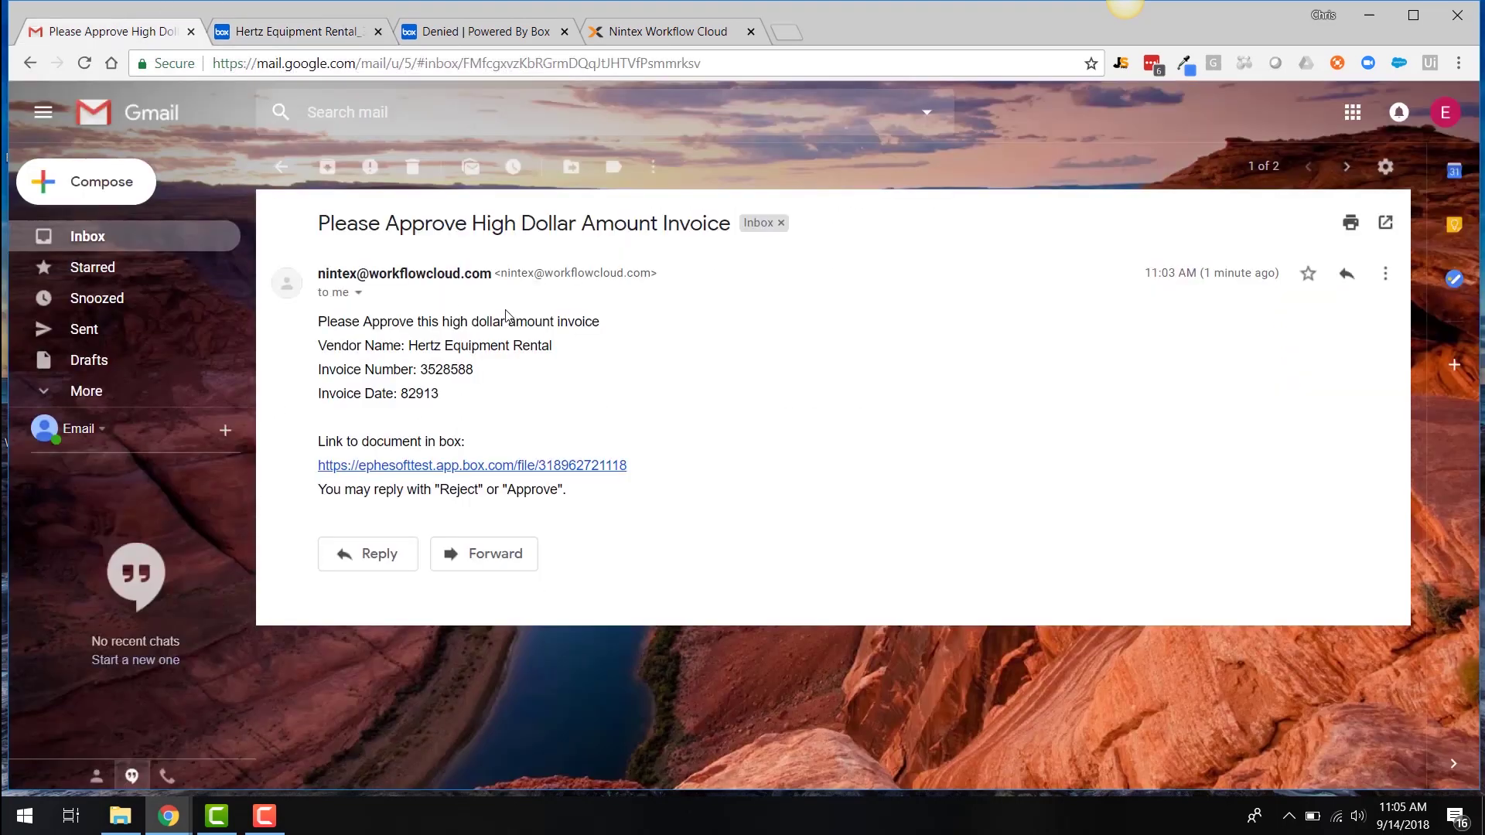
Reply 'Reject' to the approval request and return to the Hertz invoice in Box.
click(379, 555)
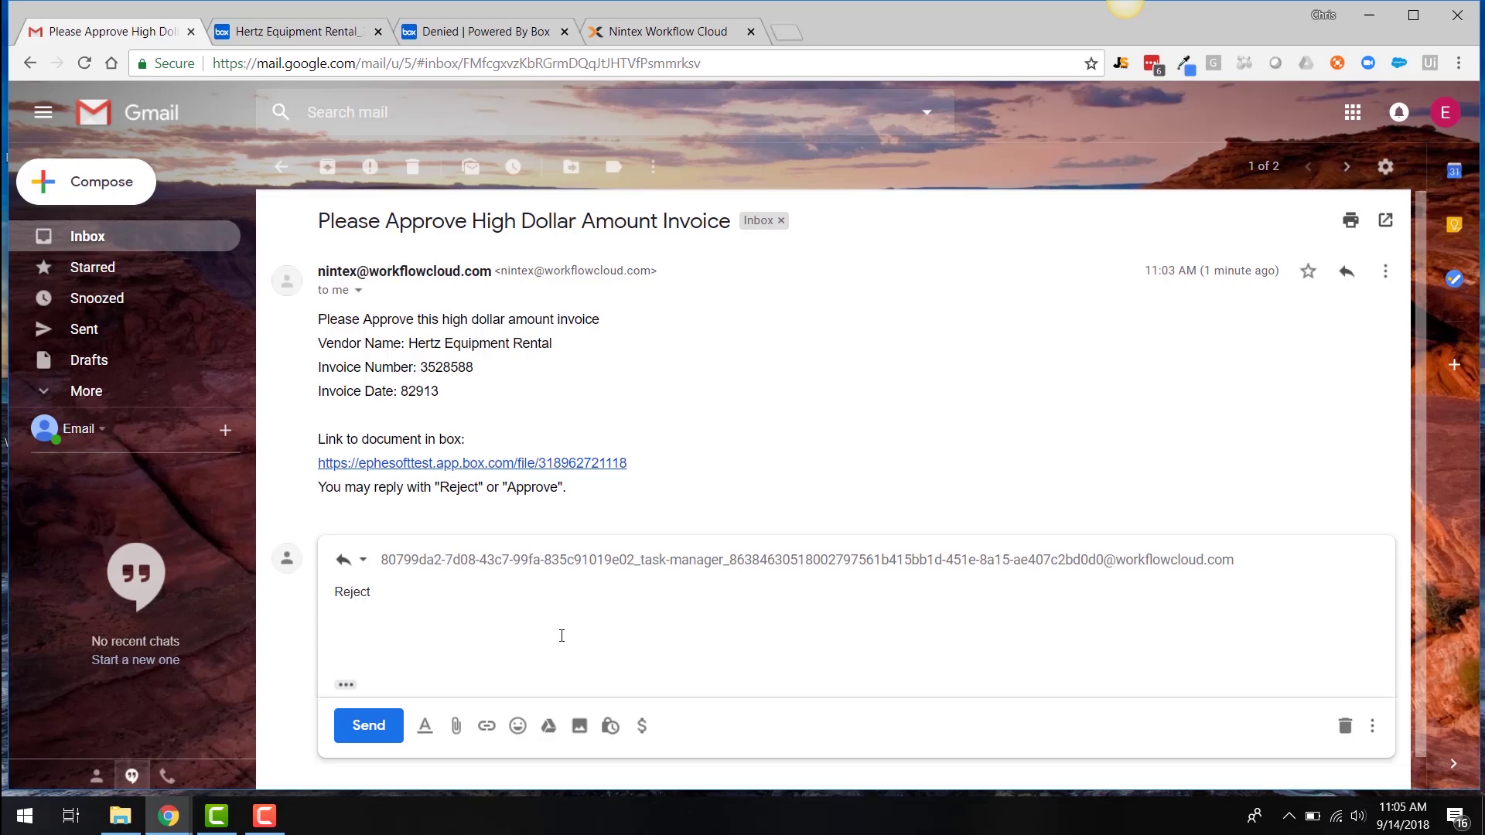
click(369, 725)
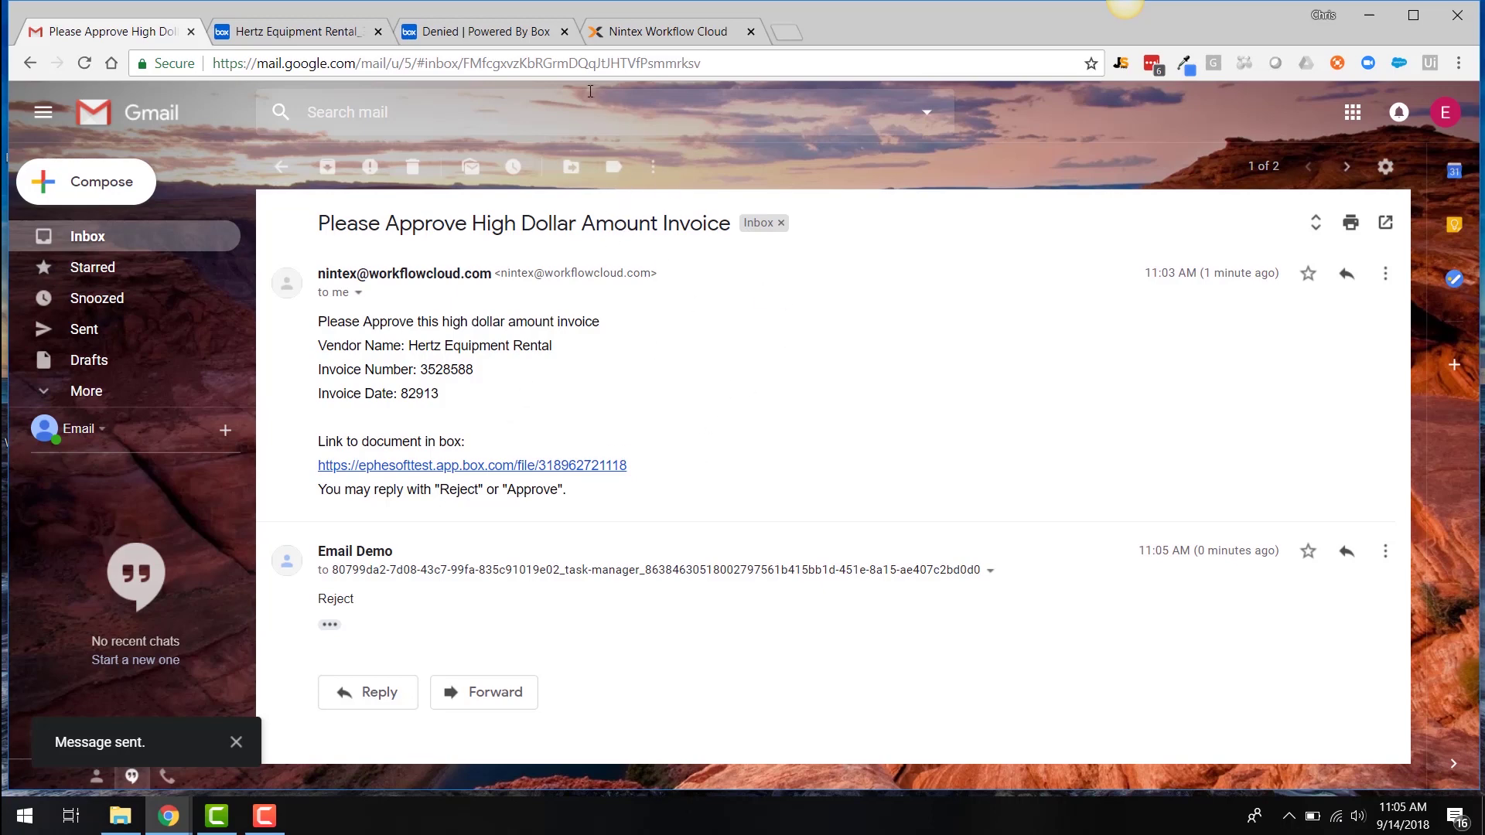
click(314, 32)
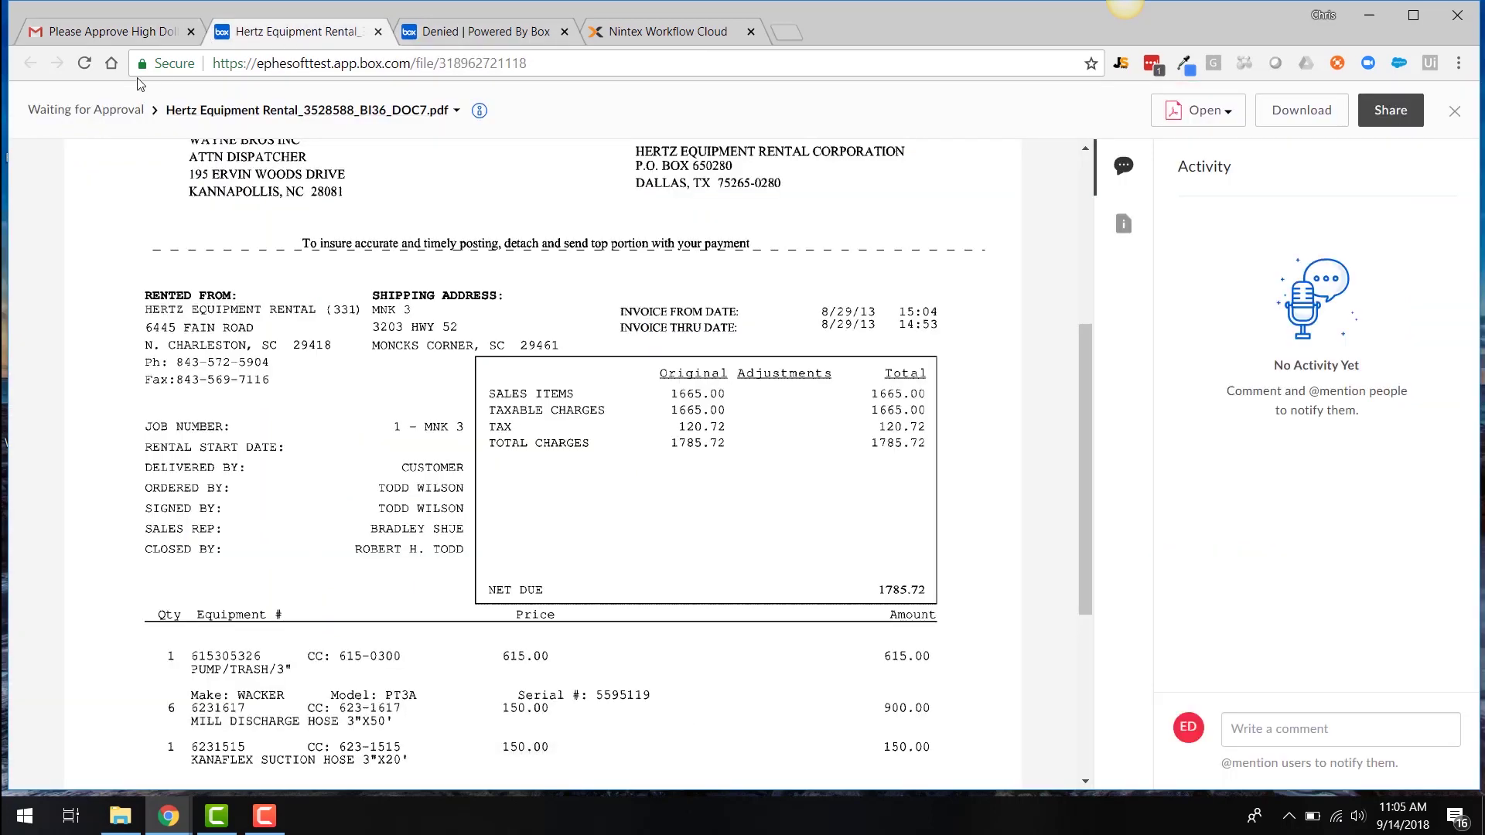
Navigate from Waiting for Approval up to Ephesoft Nintex Demo Invoice, open Denied, and reload it.
click(101, 116)
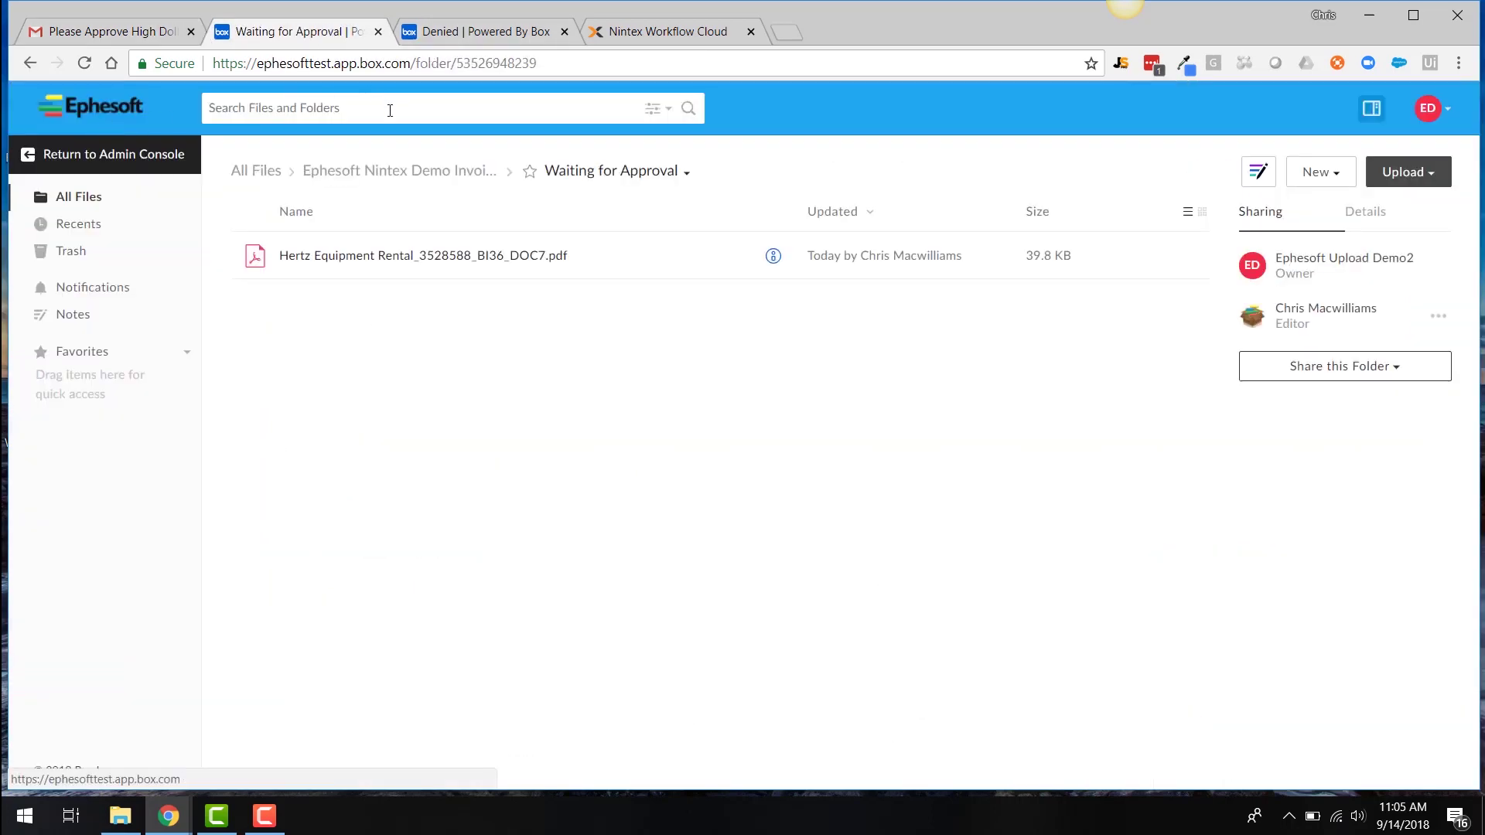
click(445, 172)
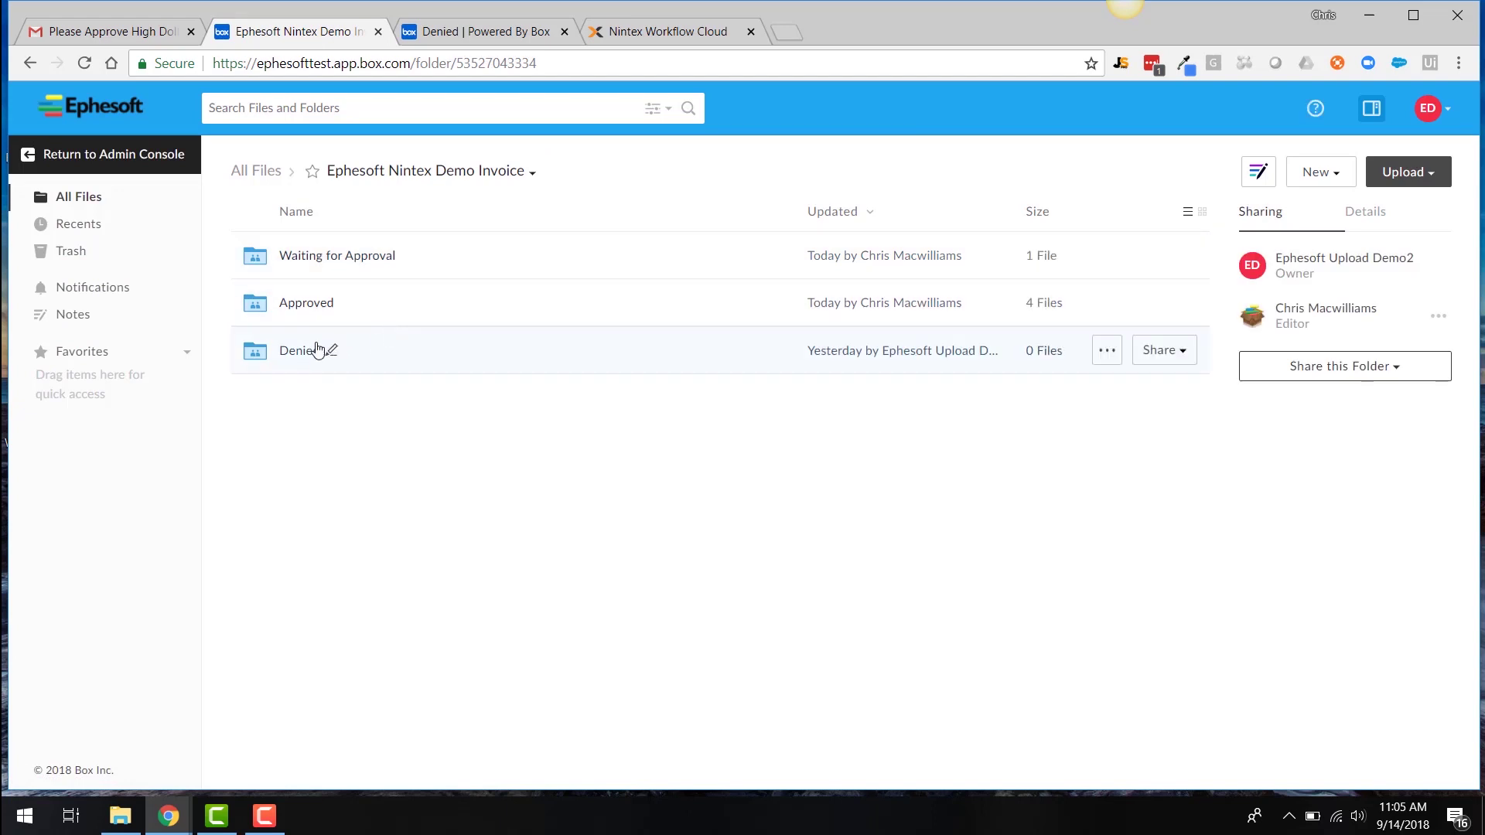
click(310, 352)
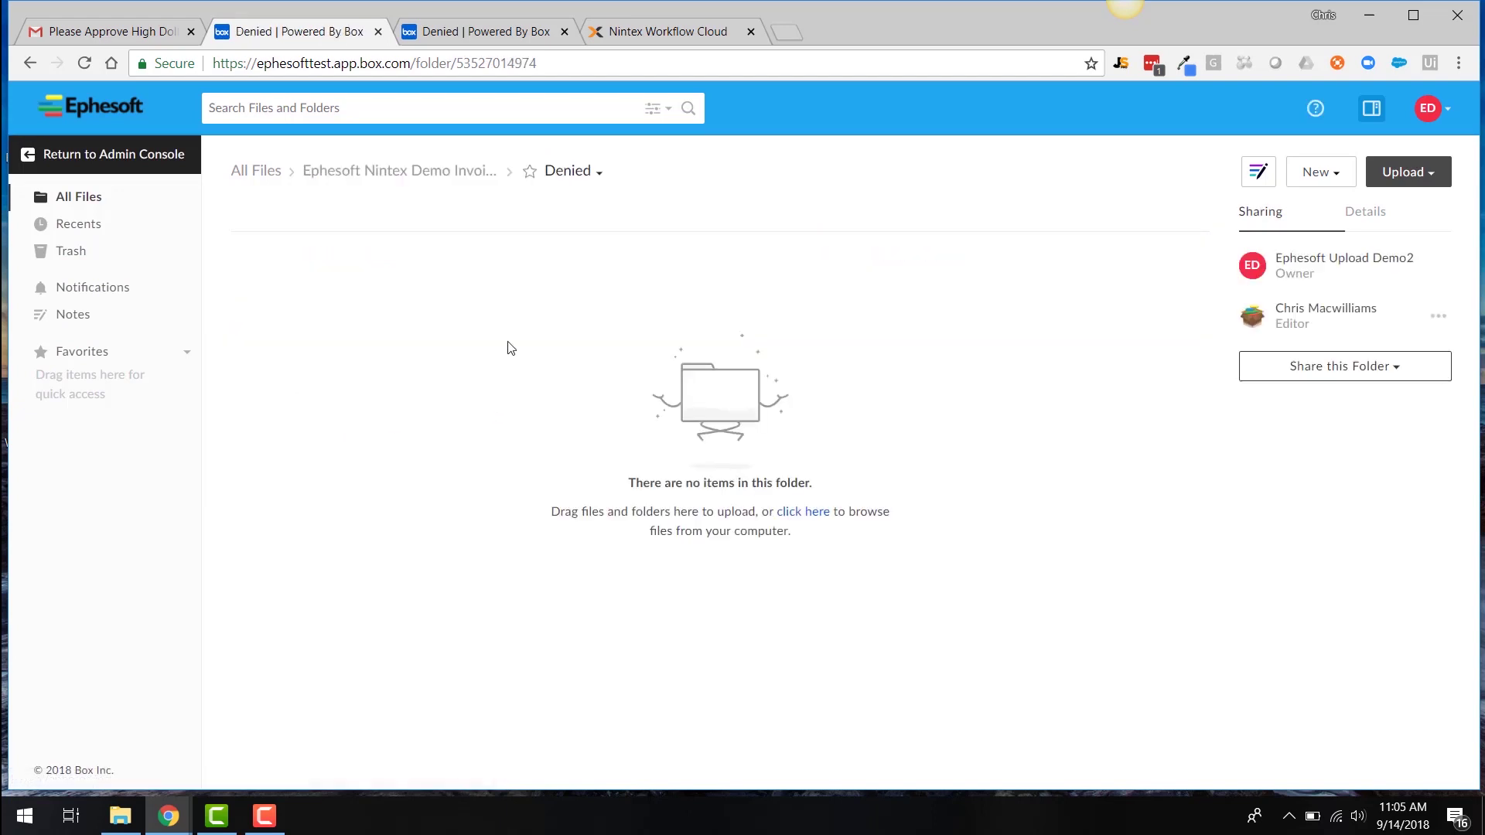
click(84, 64)
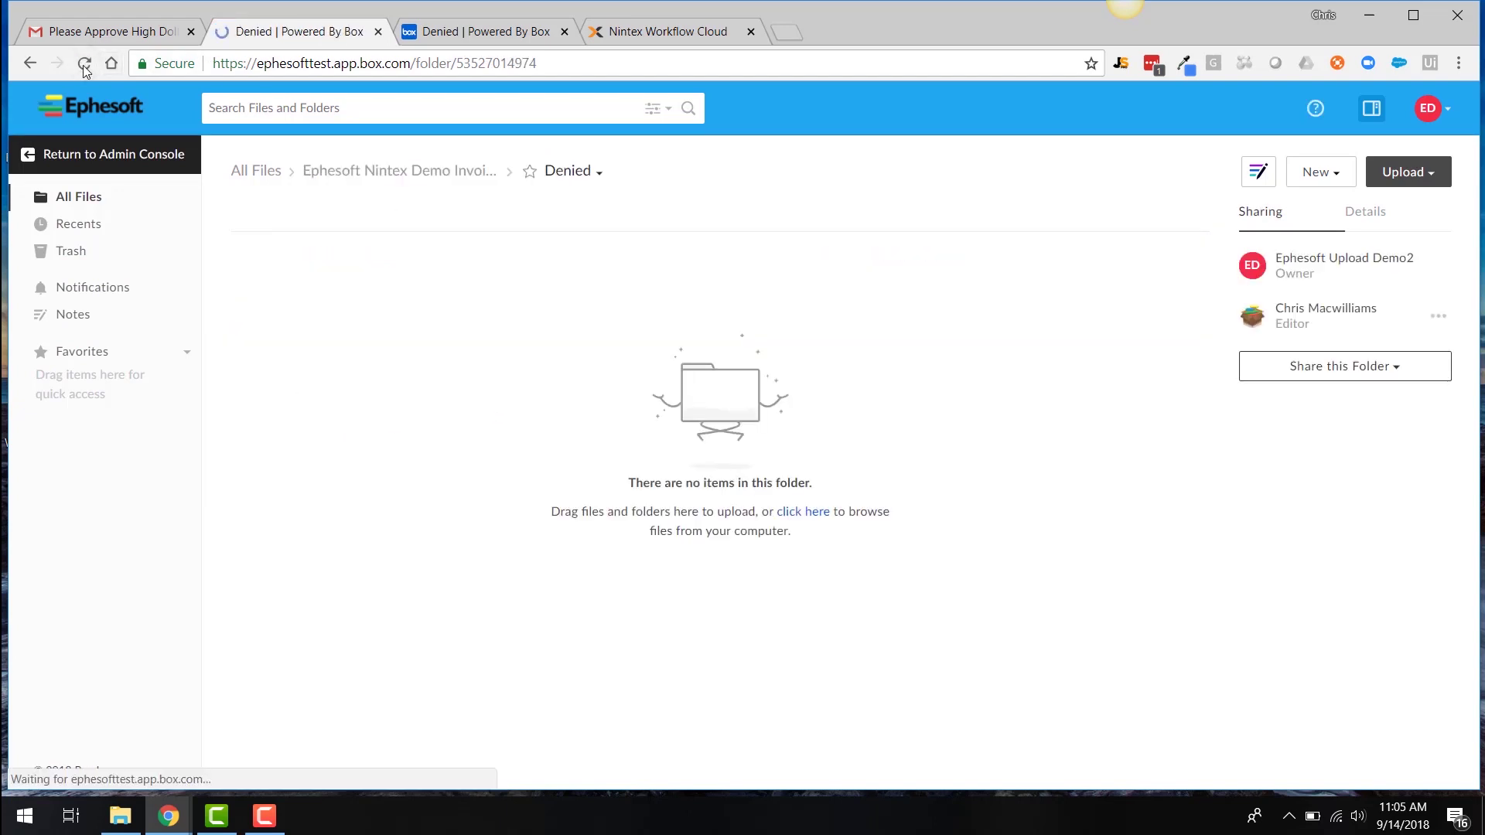